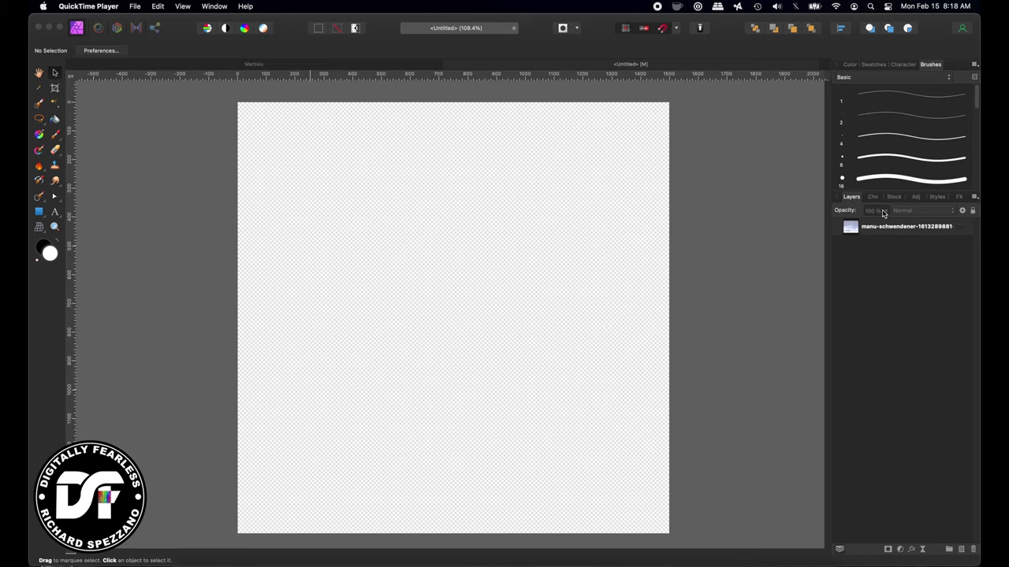
# Show the glass photo layer to check the image, and hide it again
pyautogui.click(960, 231)
pyautogui.click(960, 231)
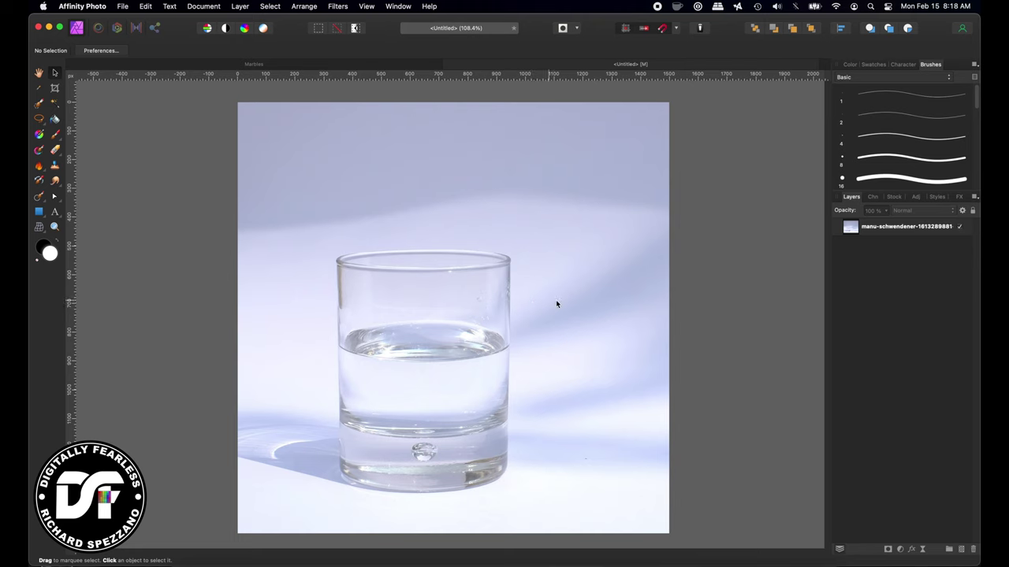
pyautogui.click(958, 227)
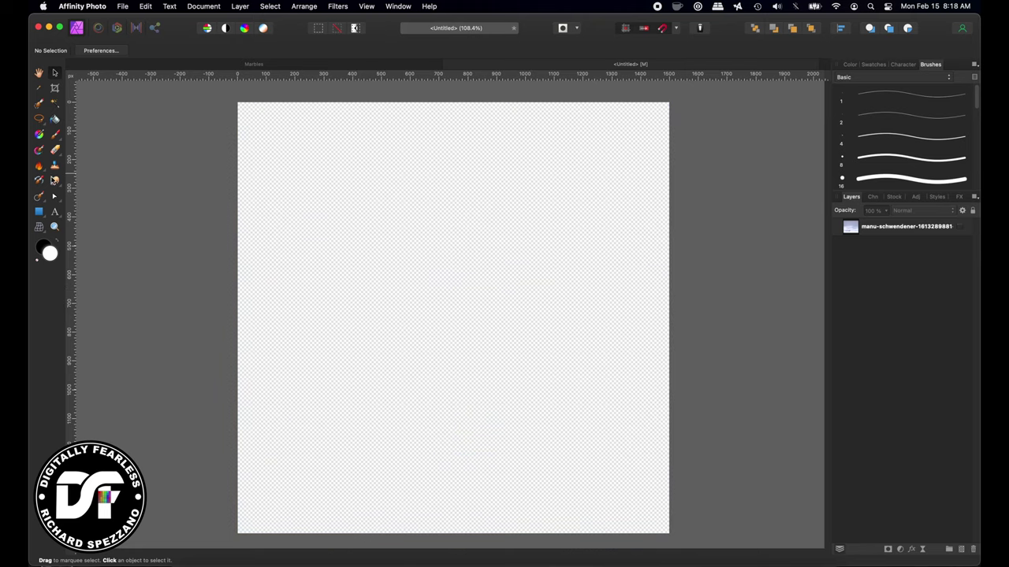
# Draw a white circle about 460 px wide in the upper-left area of the canvas with the Ellipse Tool
pyautogui.click(40, 213)
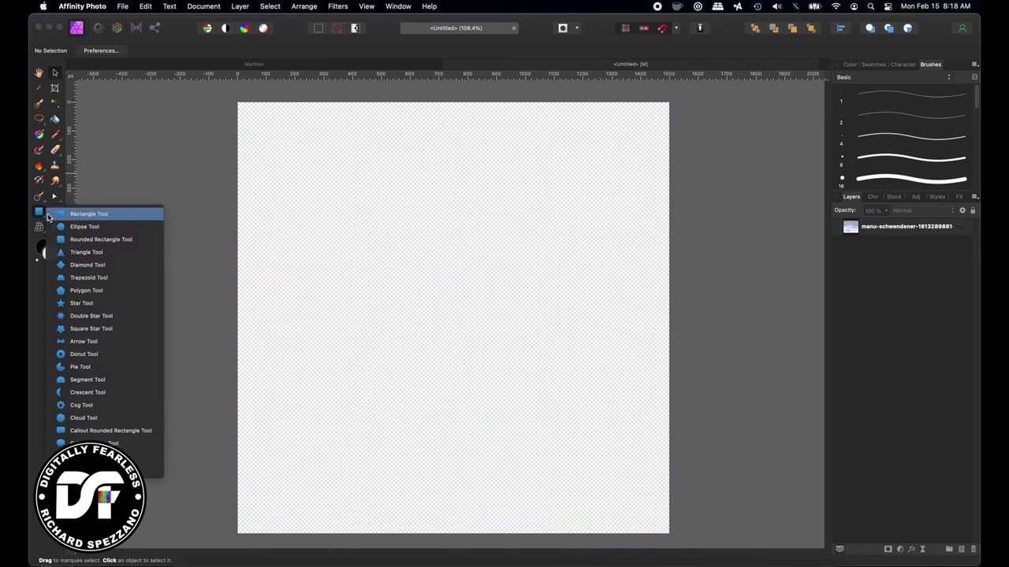
pyautogui.click(61, 227)
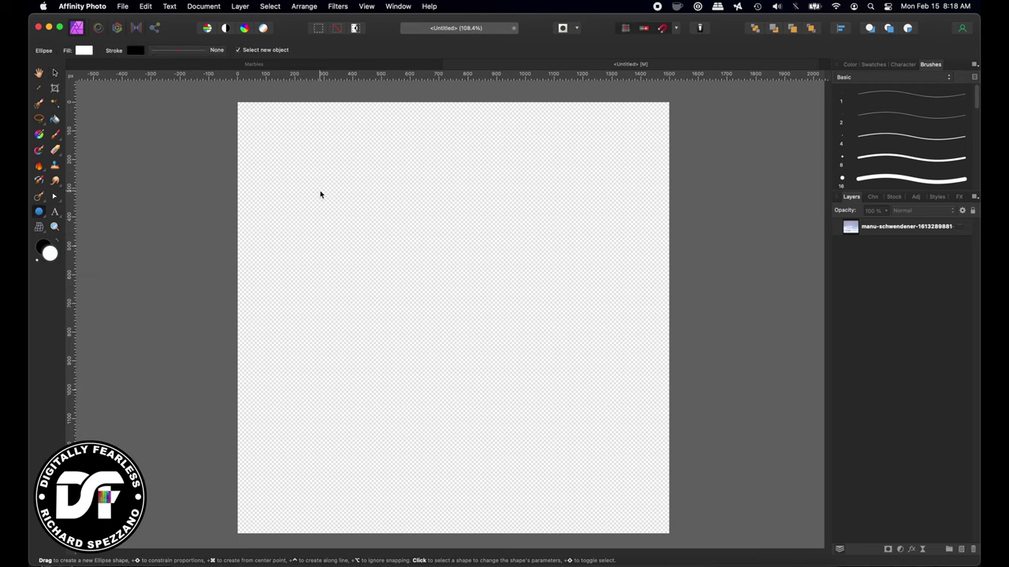
pyautogui.moveTo(320, 194); pyautogui.dragTo(412, 371)
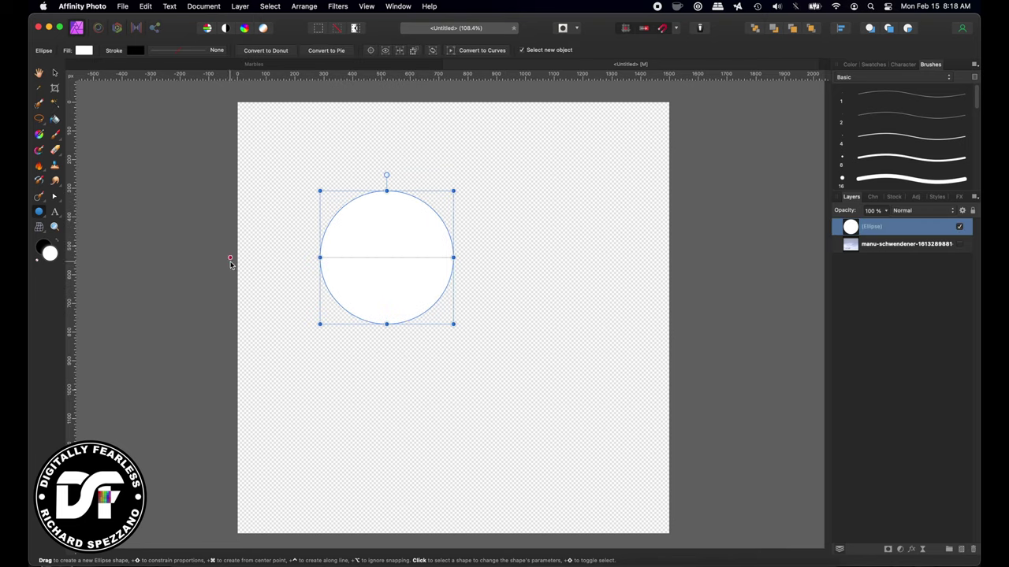
# Add a live Procedural Texture filter with the Marble preset to the circle
pyautogui.click(240, 6)
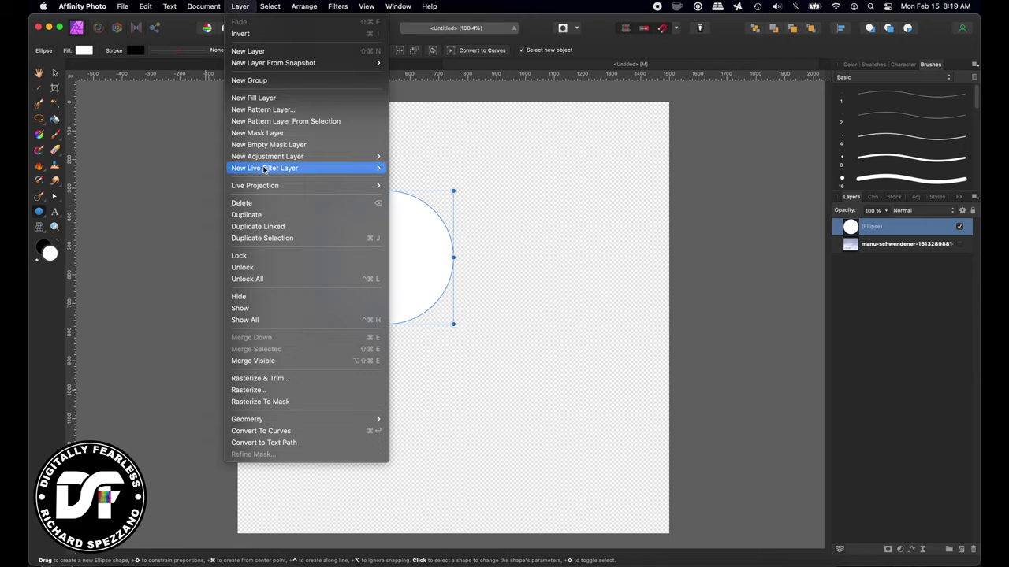
pyautogui.moveTo(265, 170)
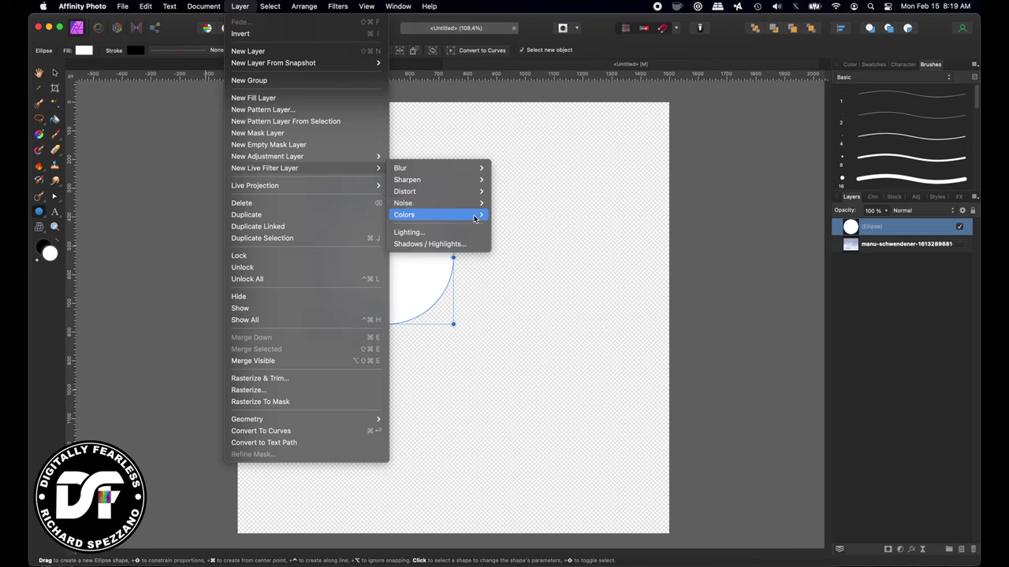
pyautogui.moveTo(470, 217)
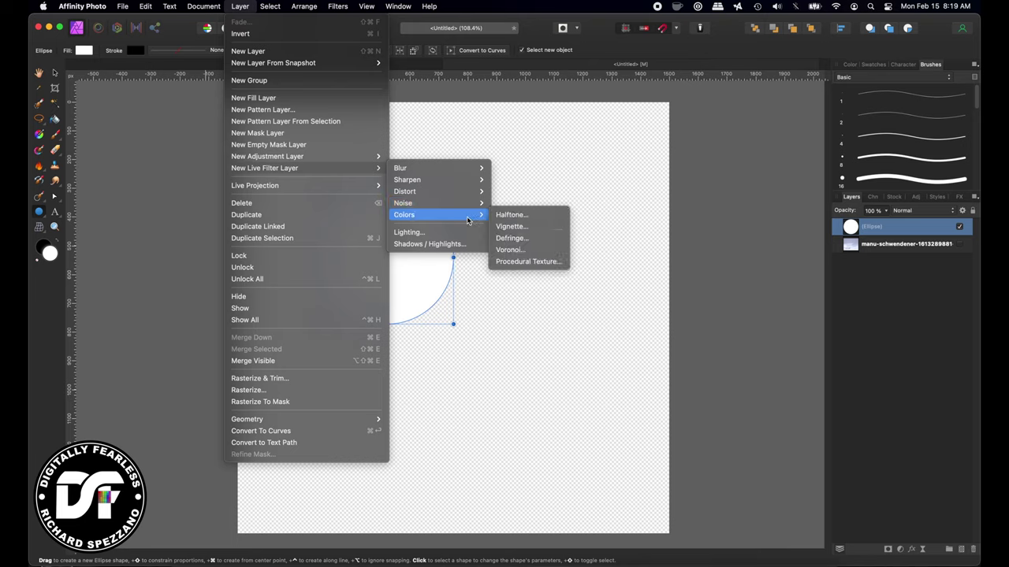
pyautogui.click(518, 261)
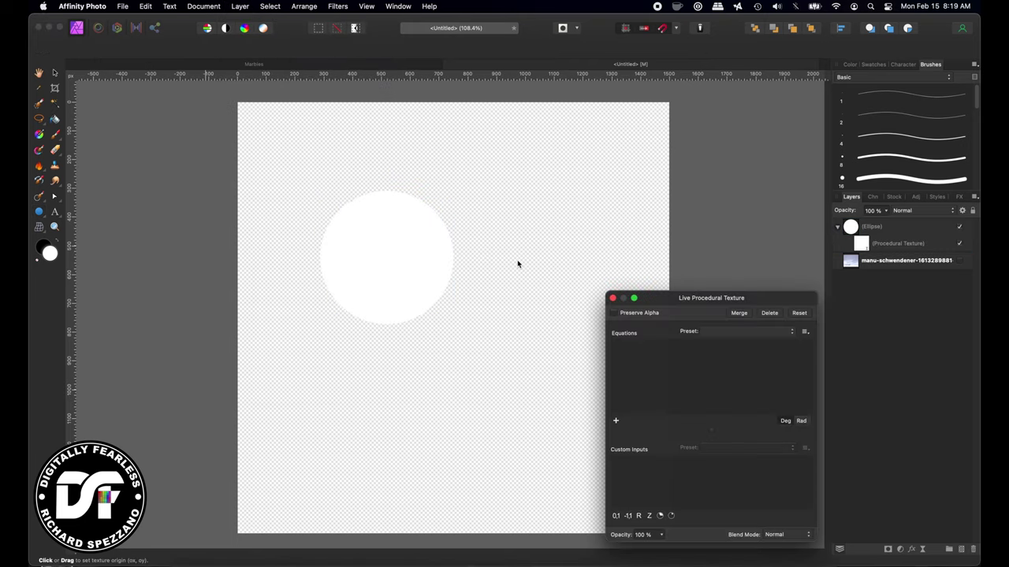
pyautogui.click(724, 339)
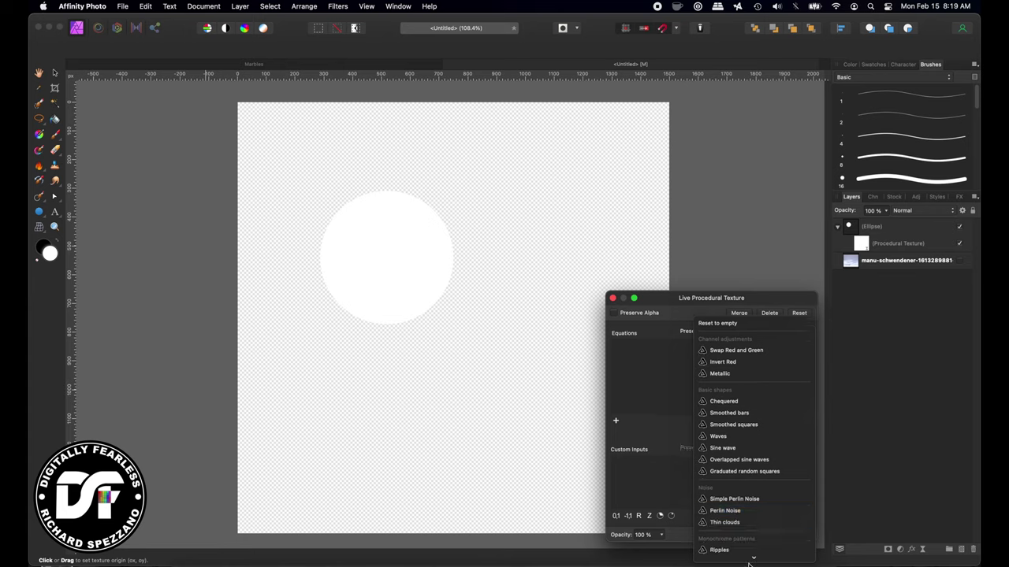
pyautogui.scroll(-2, 754, 434)
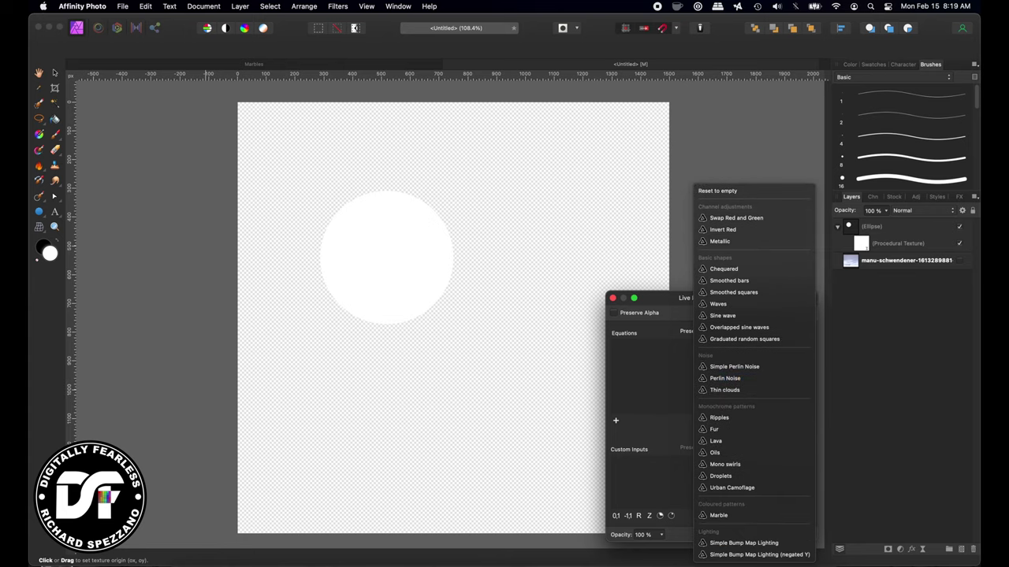
pyautogui.click(718, 516)
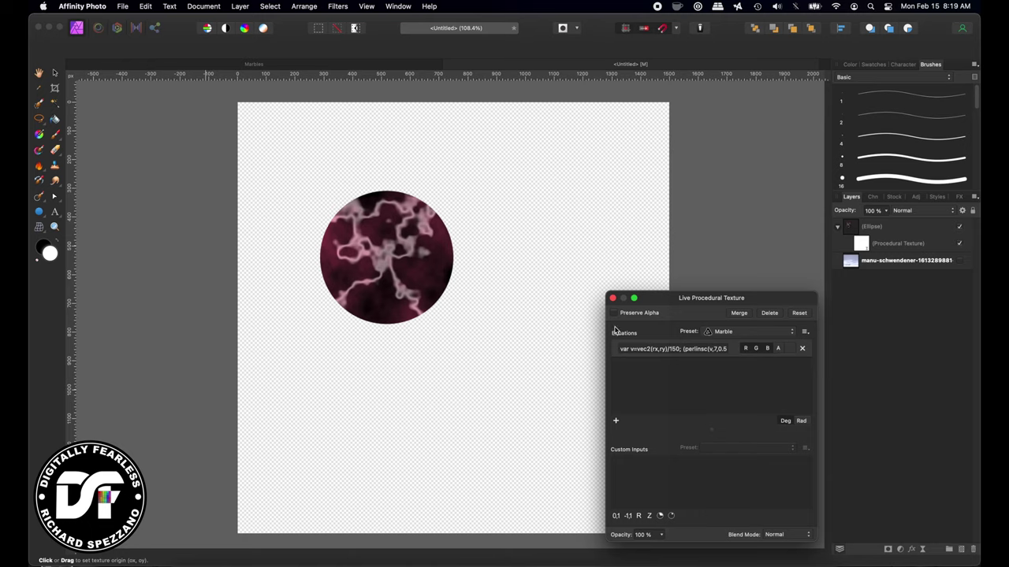
pyautogui.click(612, 300)
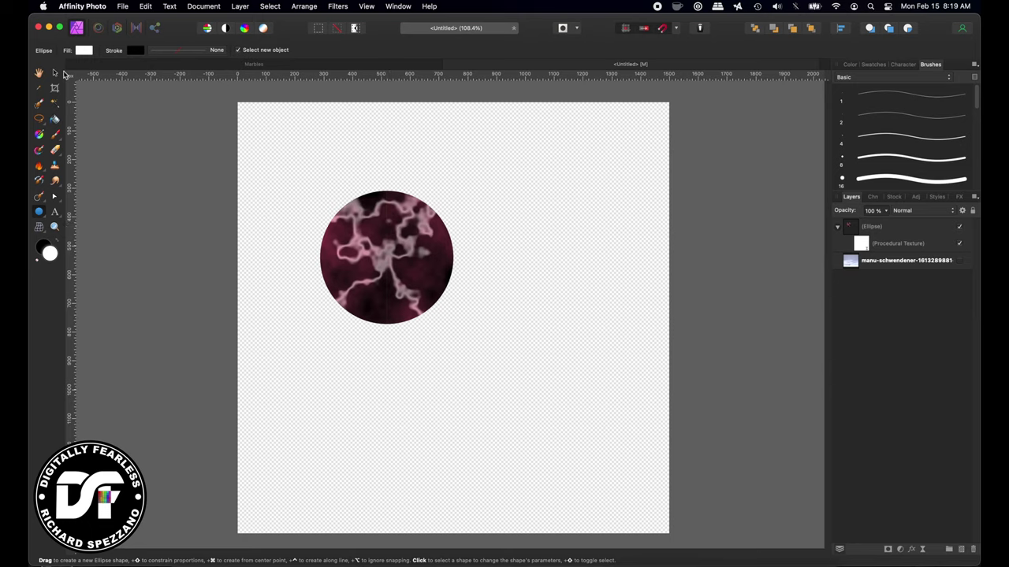
# Move the marble circle to the canvas's left edge and place two duplicates, one at upper centre and one at middle right
pyautogui.moveTo(380, 235); pyautogui.dragTo(320, 254)
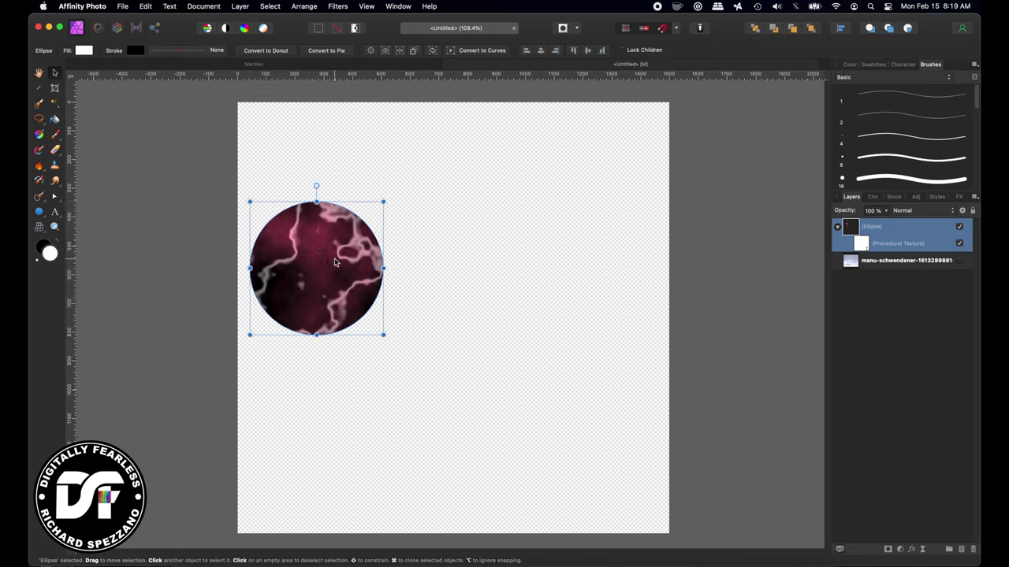
pyautogui.press('super+j')
pyautogui.moveTo(335, 262); pyautogui.dragTo(480, 201)
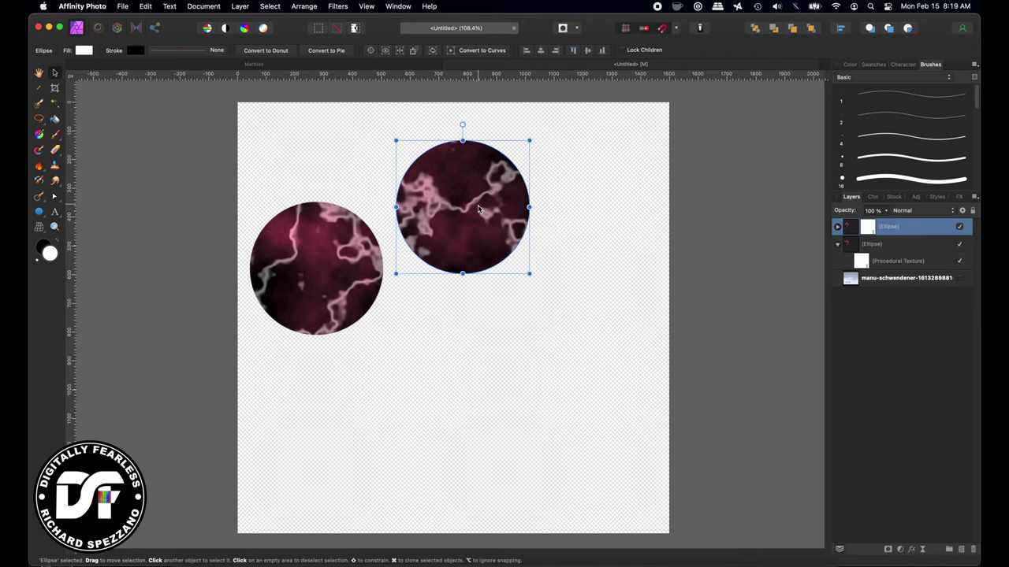
pyautogui.press('super+j')
pyautogui.moveTo(599, 162); pyautogui.dragTo(567, 321)
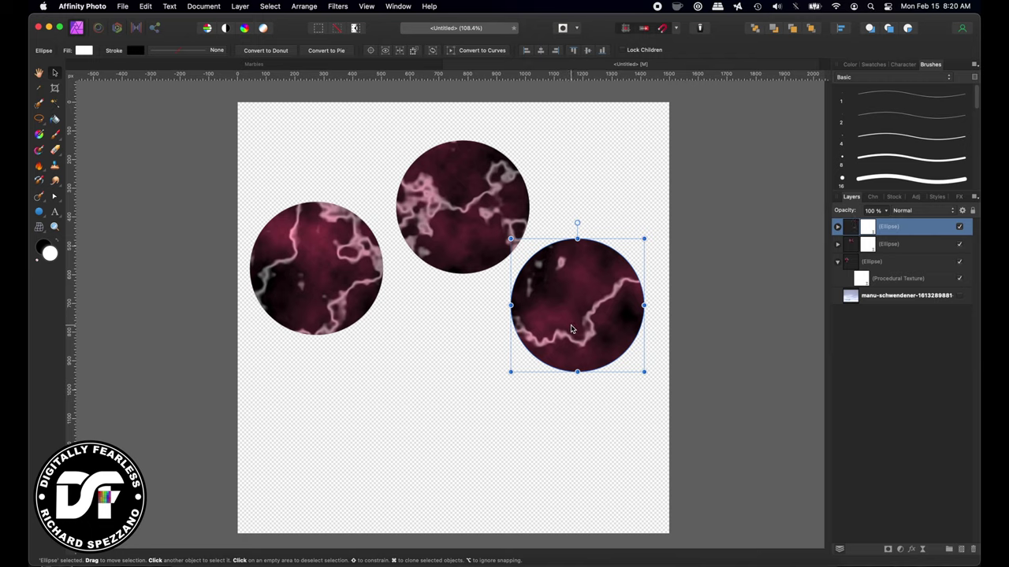
# Duplicate the marble three more times, placing the copies in the canvas's lower-left, lower-right and upper-right areas
pyautogui.press('super+j')
pyautogui.moveTo(654, 387); pyautogui.dragTo(350, 416)
pyautogui.press('super+j')
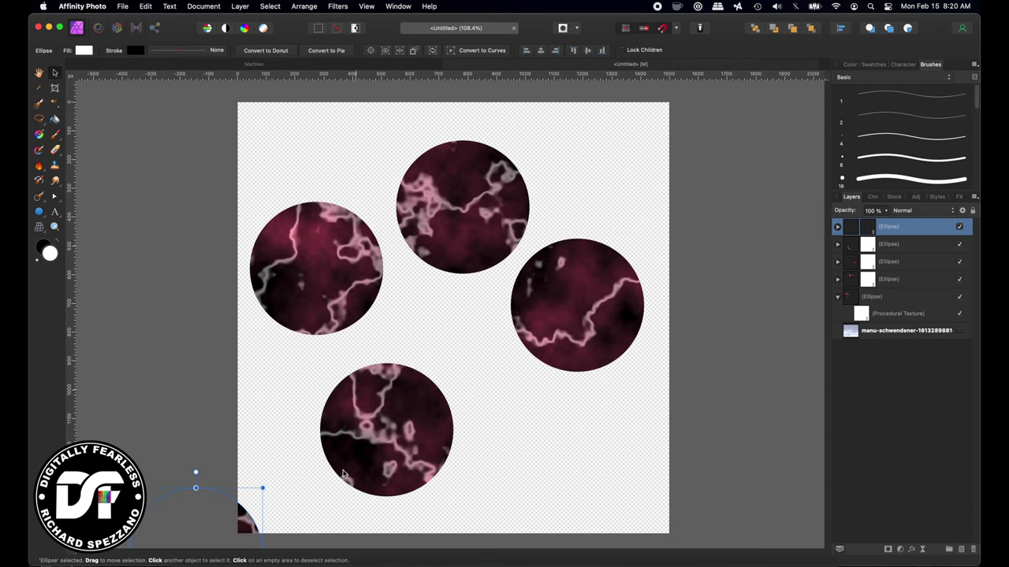
pyautogui.moveTo(252, 524); pyautogui.dragTo(609, 425)
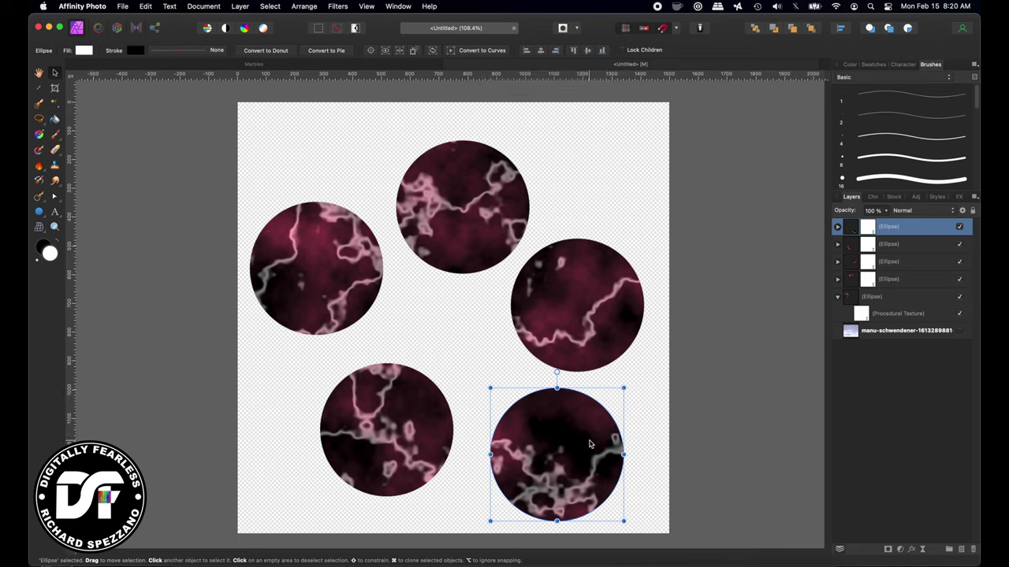
pyautogui.press('super+j')
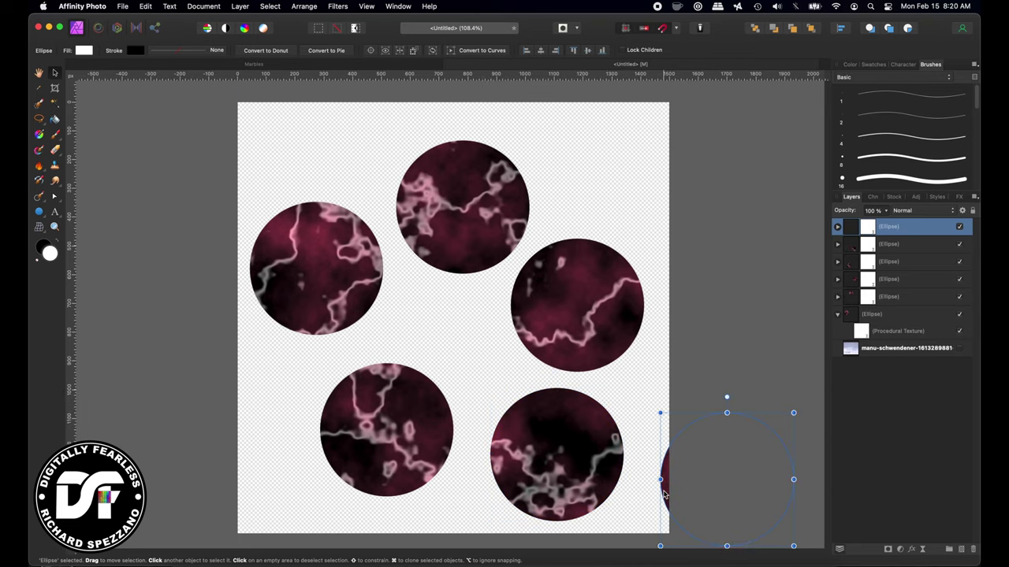
pyautogui.moveTo(656, 487); pyautogui.dragTo(535, 190)
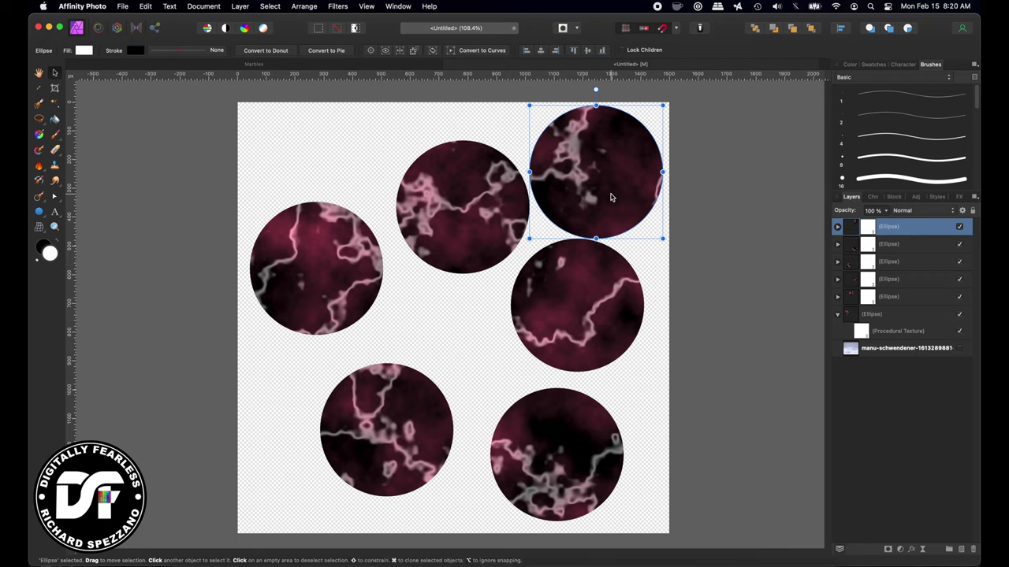
pyautogui.moveTo(601, 204)
pyautogui.mouseDown()
pyautogui.moveTo(487, 264)
pyautogui.moveTo(439, 435)
pyautogui.moveTo(440, 391)
pyautogui.moveTo(608, 198)
pyautogui.mouseUp()
# Rasterize the five duplicated marble ellipses into pixel layers, one by one
pyautogui.rightClick(896, 231)
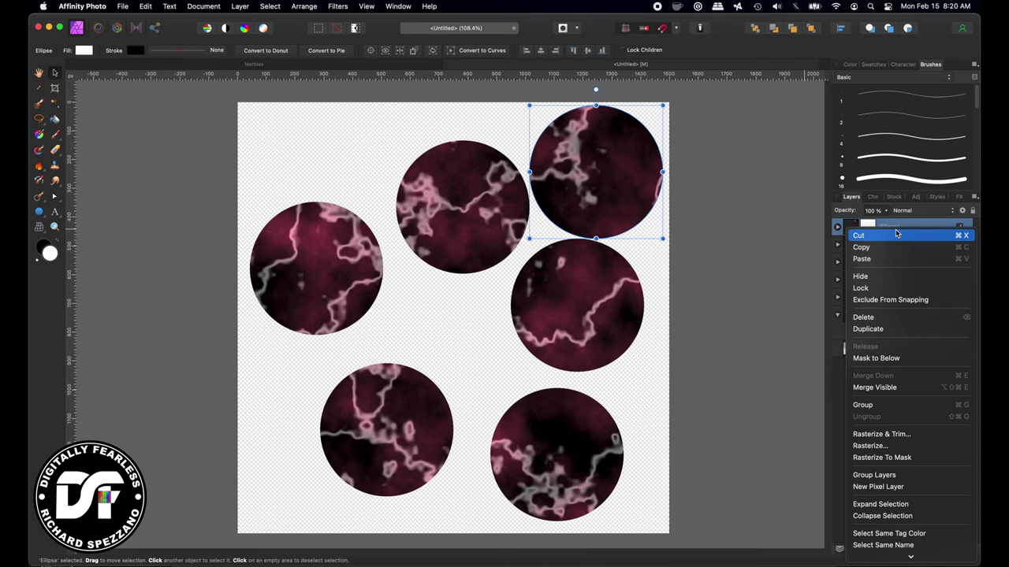
pyautogui.click(868, 447)
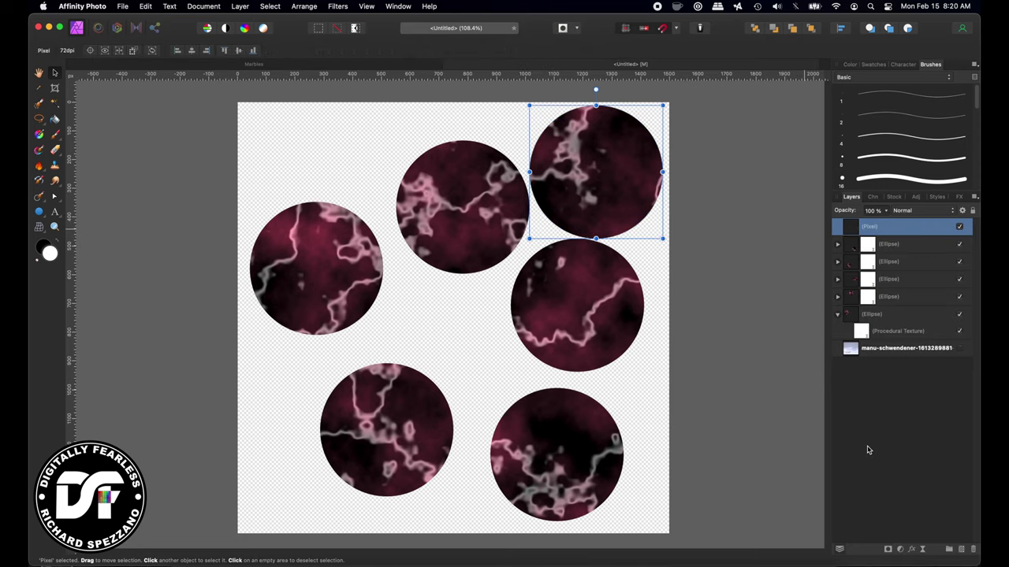
pyautogui.click(894, 246)
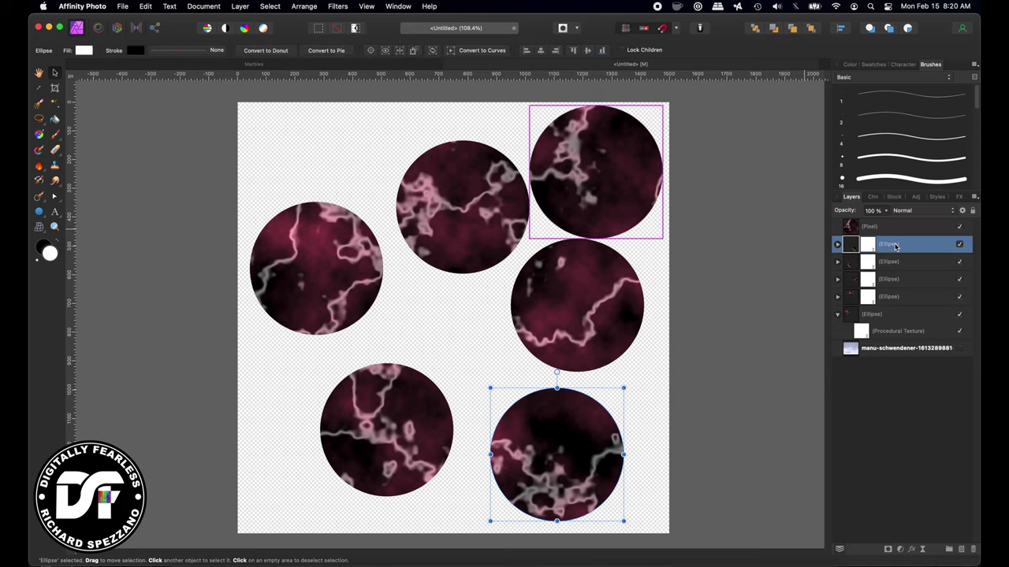
pyautogui.rightClick(895, 247)
pyautogui.click(881, 459)
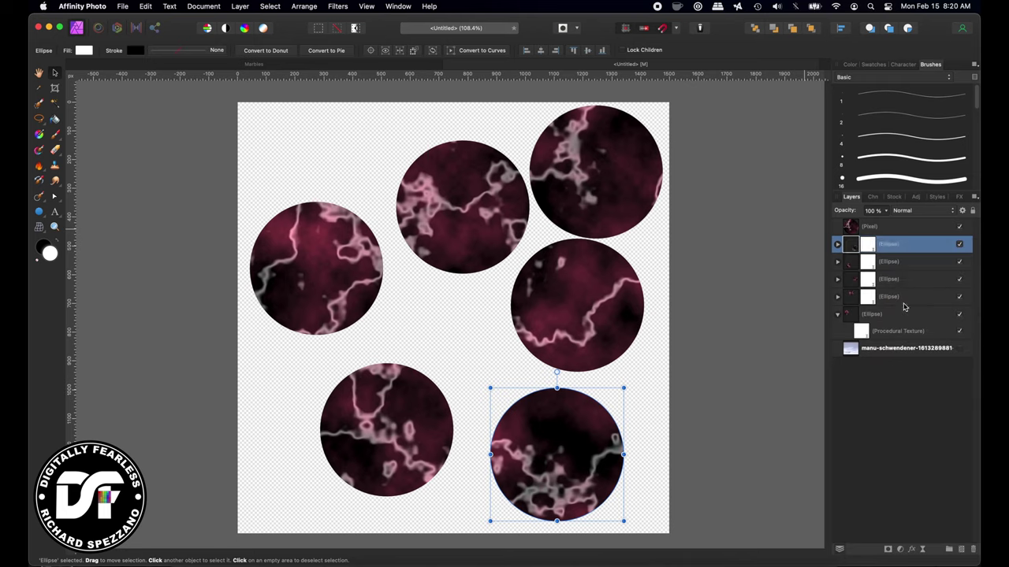
pyautogui.click(894, 263)
pyautogui.rightClick(893, 263)
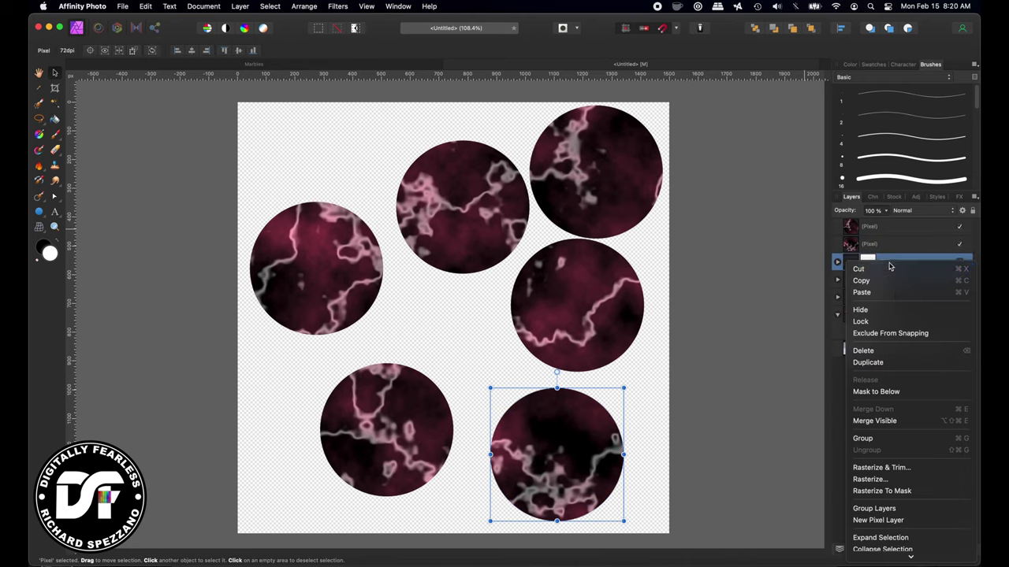
pyautogui.click(875, 479)
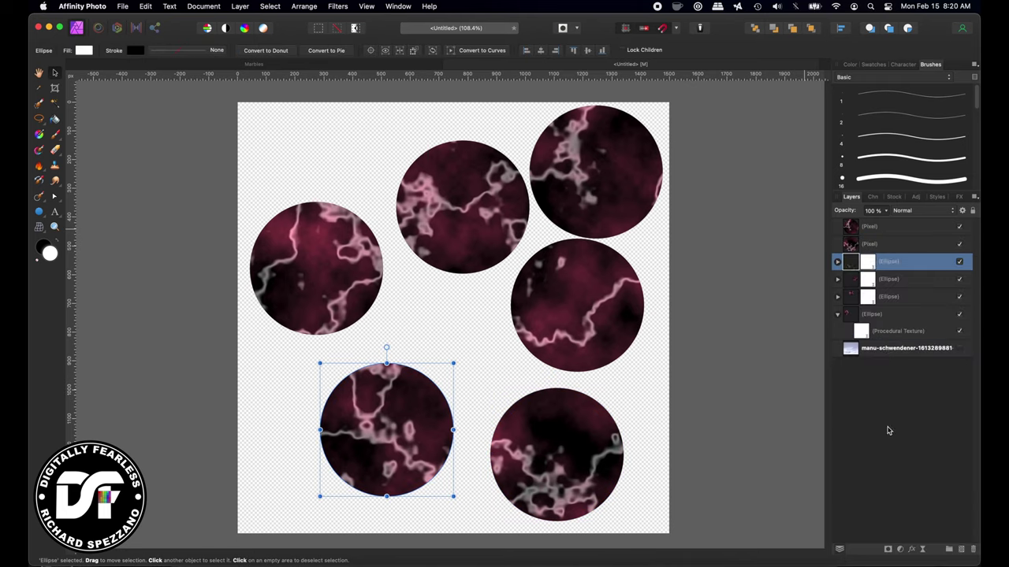
pyautogui.click(892, 280)
pyautogui.rightClick(892, 280)
pyautogui.click(867, 498)
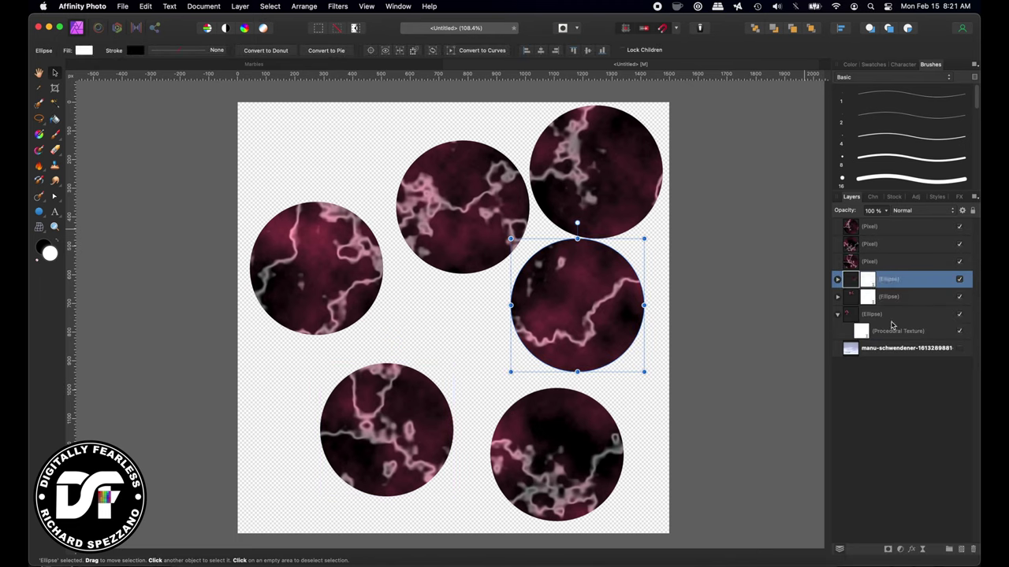
pyautogui.click(892, 297)
pyautogui.rightClick(893, 297)
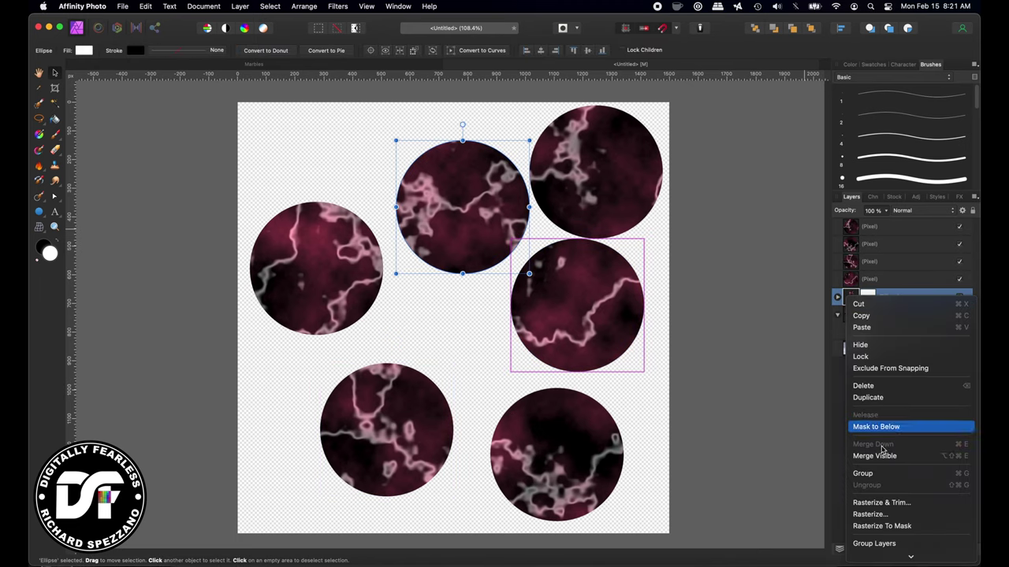
pyautogui.click(871, 514)
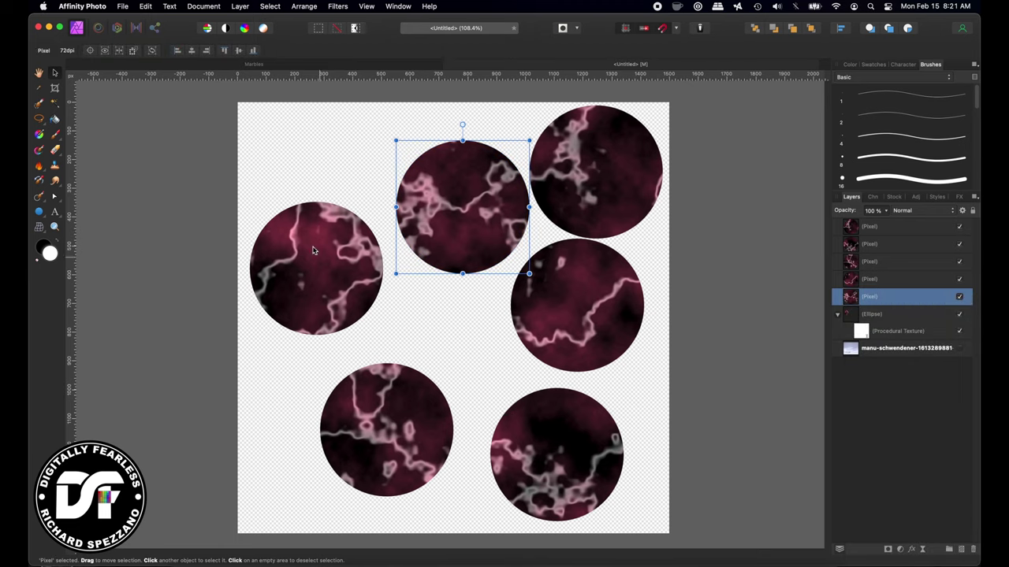
# Rasterize the original marble ellipse with its procedural texture, and reposition it and the upper-centre marble on the canvas
pyautogui.moveTo(450, 205); pyautogui.dragTo(440, 187)
pyautogui.moveTo(293, 249); pyautogui.dragTo(302, 252)
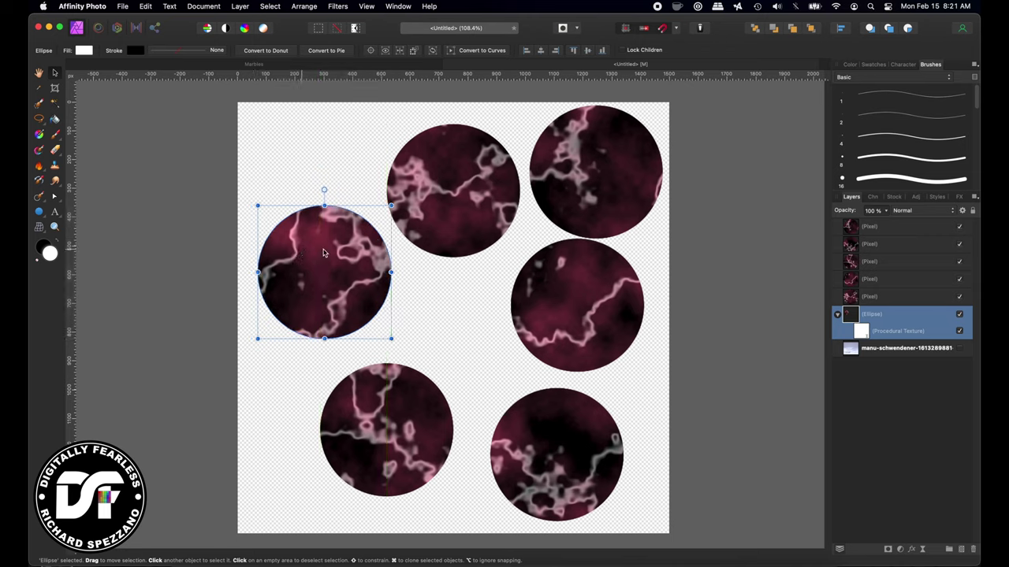
pyautogui.rightClick(871, 316)
pyautogui.click(870, 530)
pyautogui.moveTo(344, 249)
pyautogui.mouseDown()
pyautogui.moveTo(329, 215)
pyautogui.moveTo(329, 150)
pyautogui.moveTo(331, 250)
pyautogui.mouseUp()
pyautogui.moveTo(453, 179); pyautogui.dragTo(452, 205)
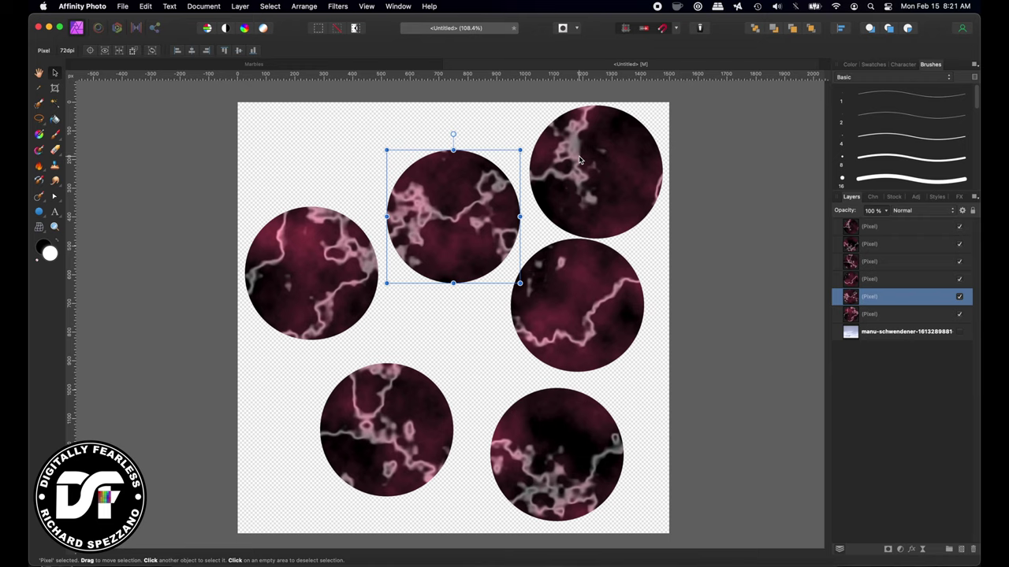
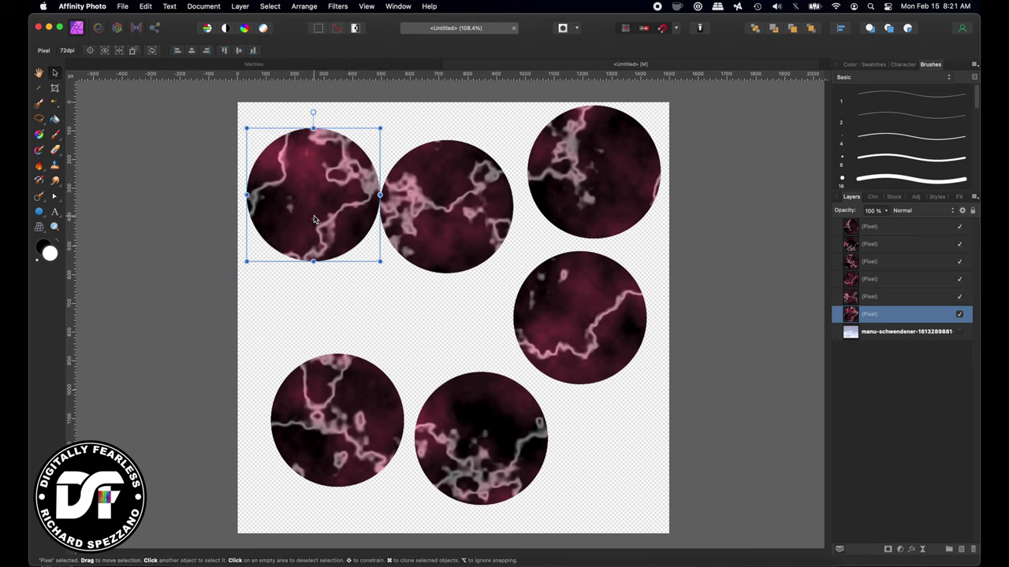
# Add a Color Overlay layer effect to the upper-left marble and set its blend mode to Color
pyautogui.click(901, 551)
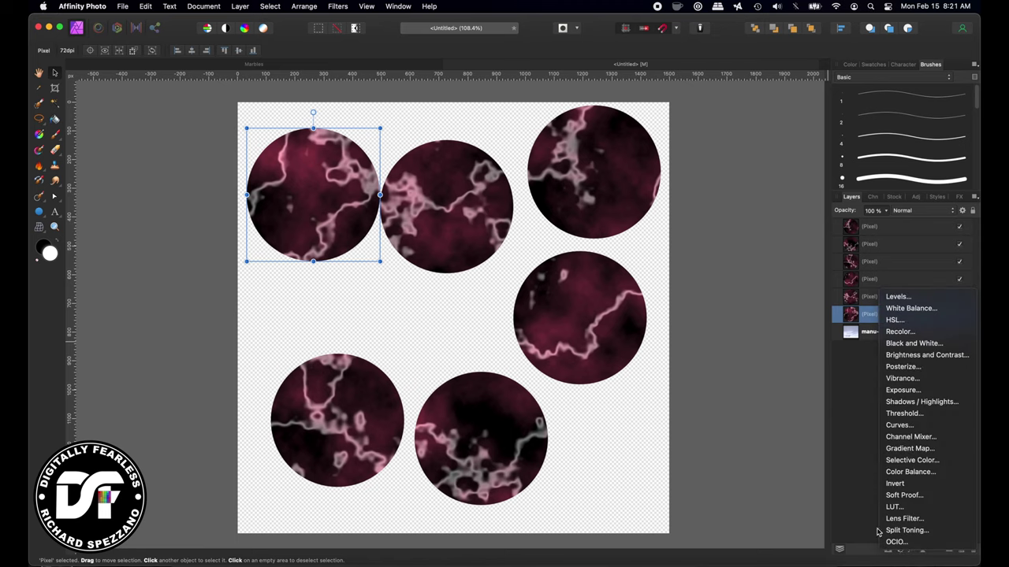
pyautogui.click(860, 489)
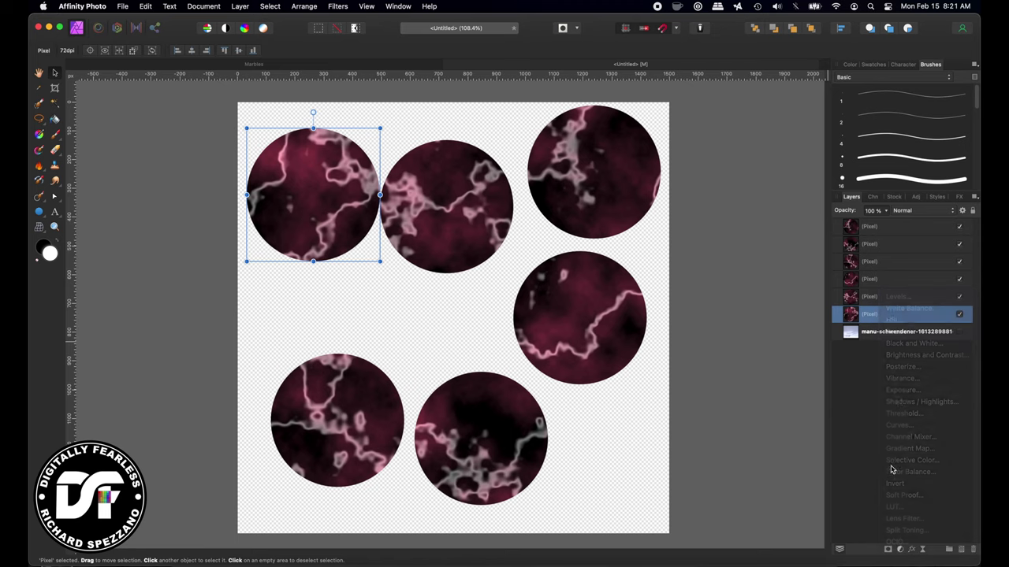
pyautogui.click(912, 551)
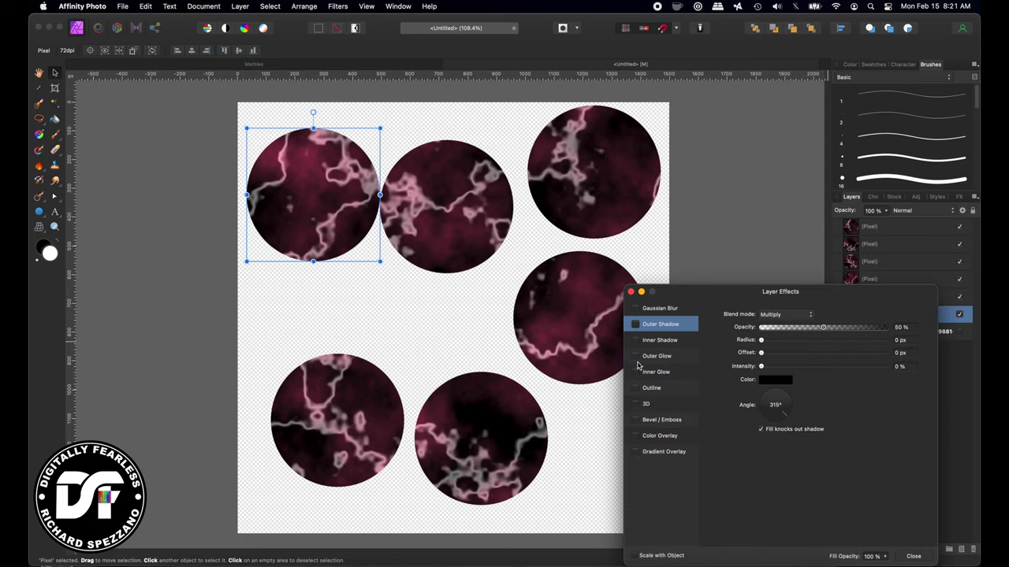
pyautogui.click(636, 440)
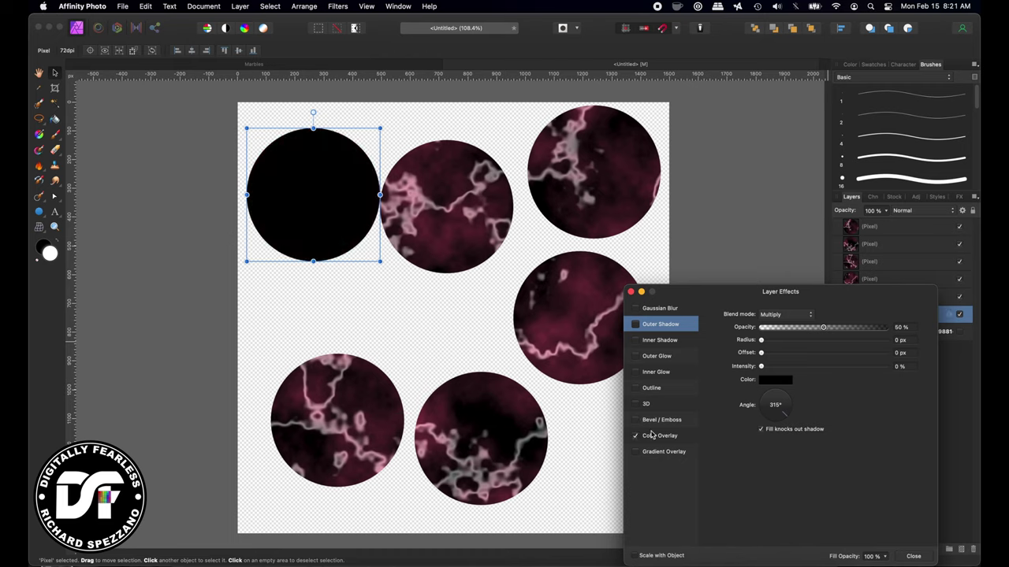
pyautogui.click(653, 436)
pyautogui.click(773, 315)
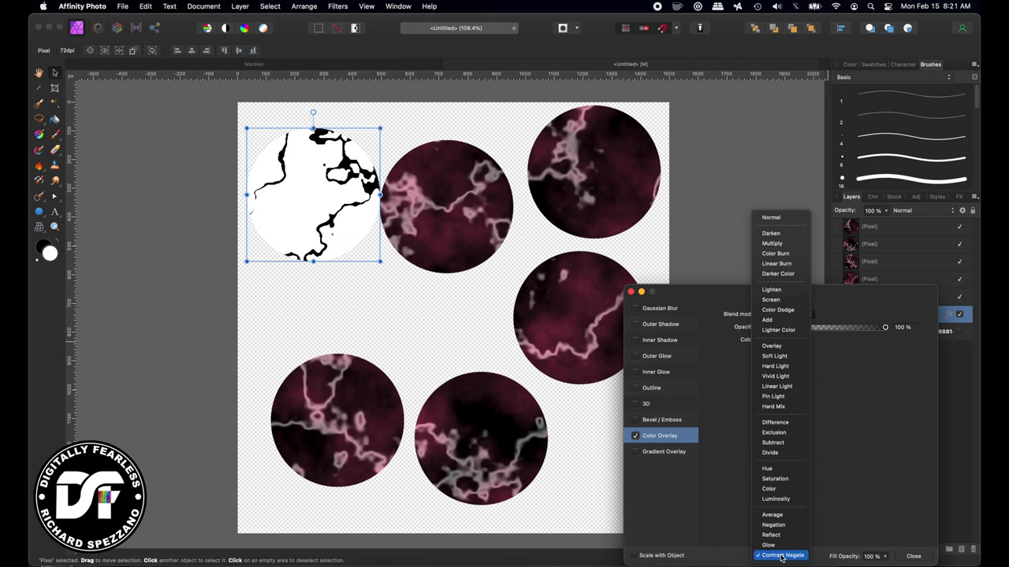
pyautogui.click(769, 545)
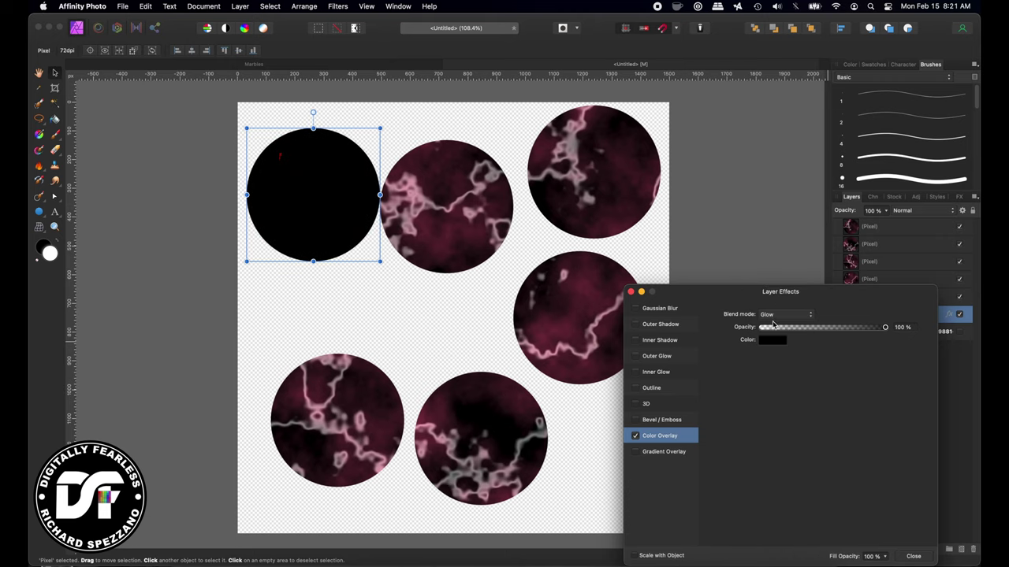
pyautogui.click(775, 316)
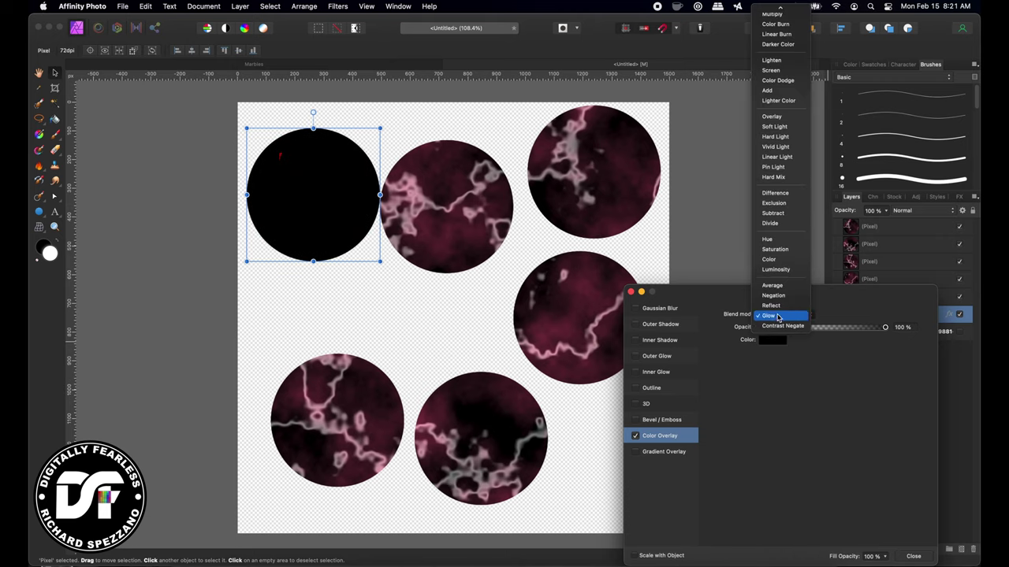
pyautogui.click(768, 259)
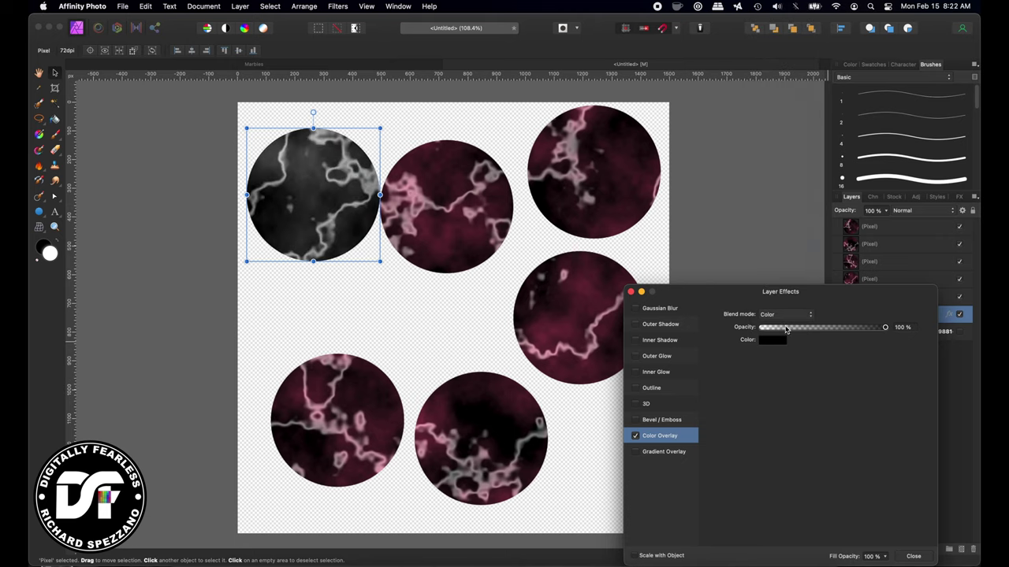
# Set the upper-left marble's overlay colour to a deep blue (H 247, S 100, L 21) and close the layer effects
pyautogui.click(771, 341)
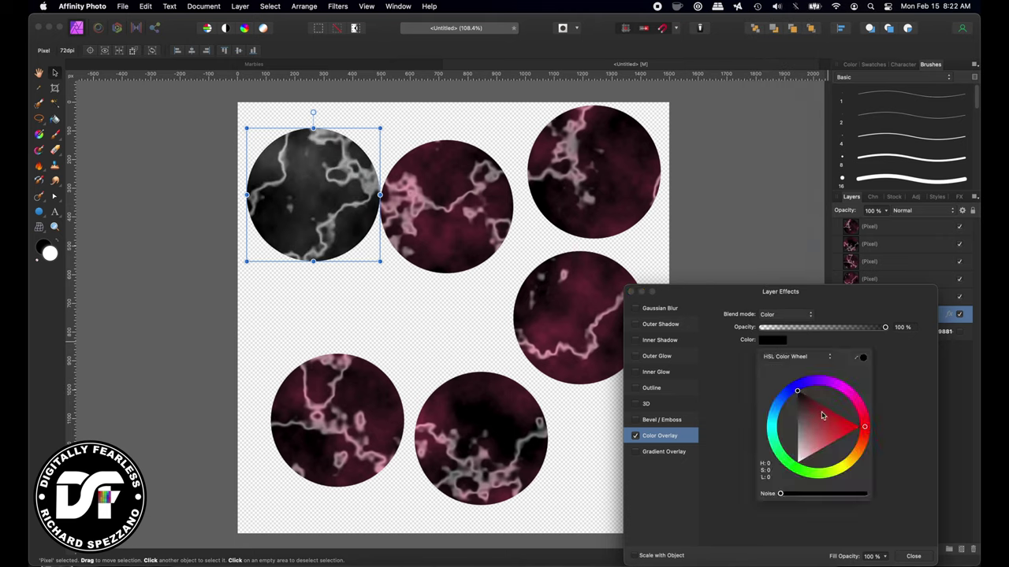
pyautogui.moveTo(782, 405); pyautogui.dragTo(795, 435)
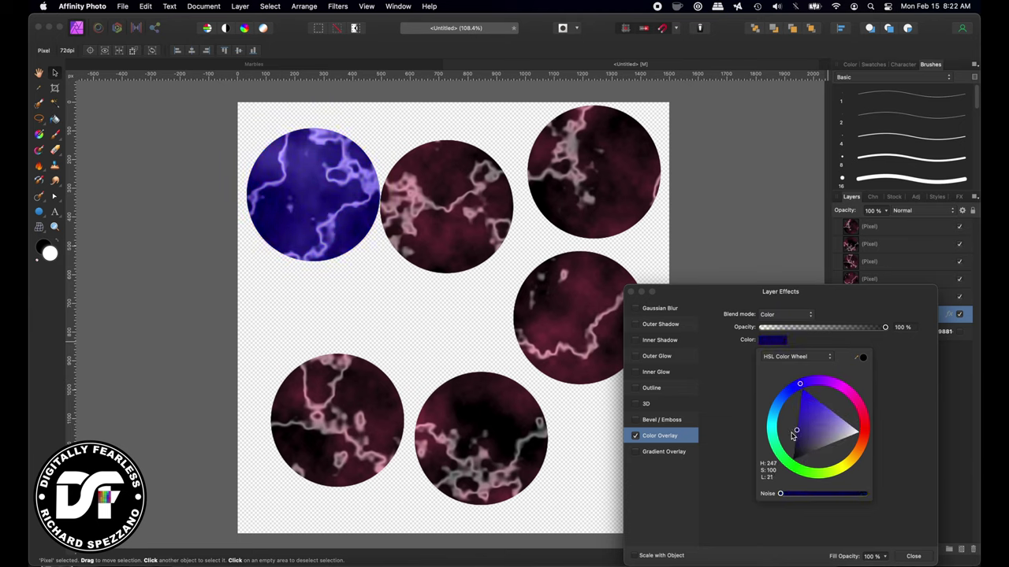
pyautogui.click(916, 558)
pyautogui.click(914, 557)
# Add a Color Overlay layer effect with the Color blend mode to the upper-centre marble
pyautogui.click(904, 298)
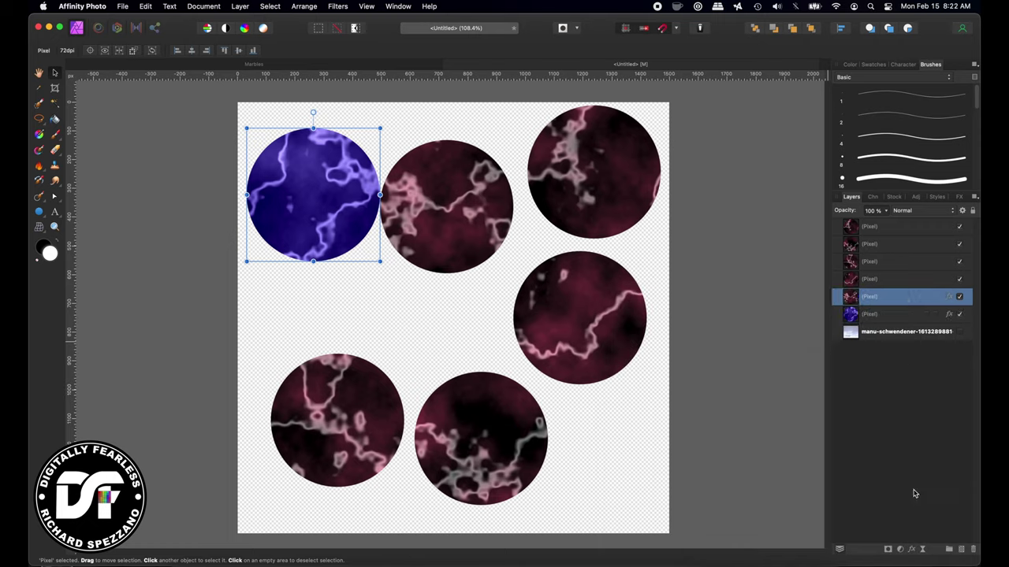
pyautogui.click(912, 551)
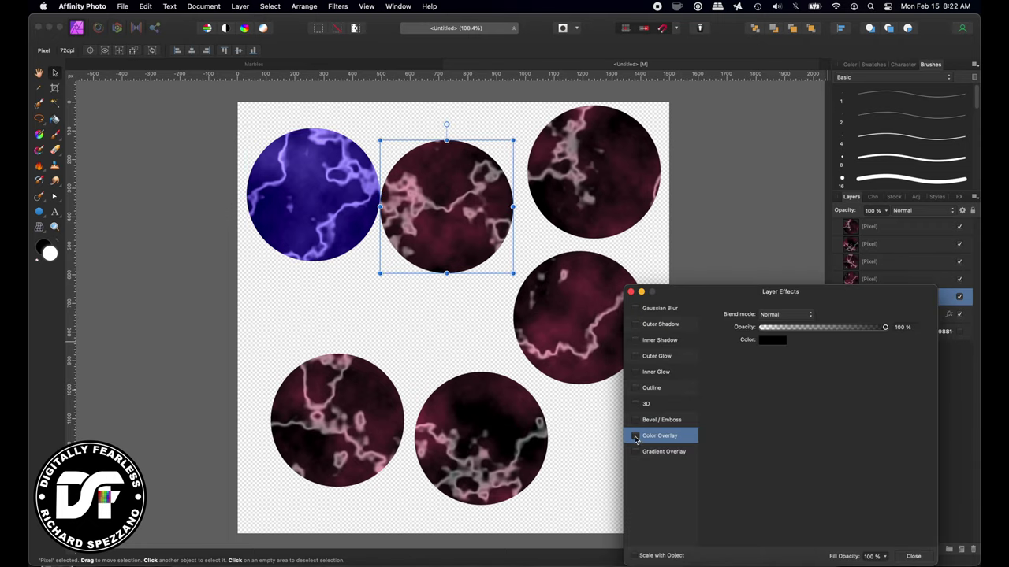
pyautogui.click(635, 436)
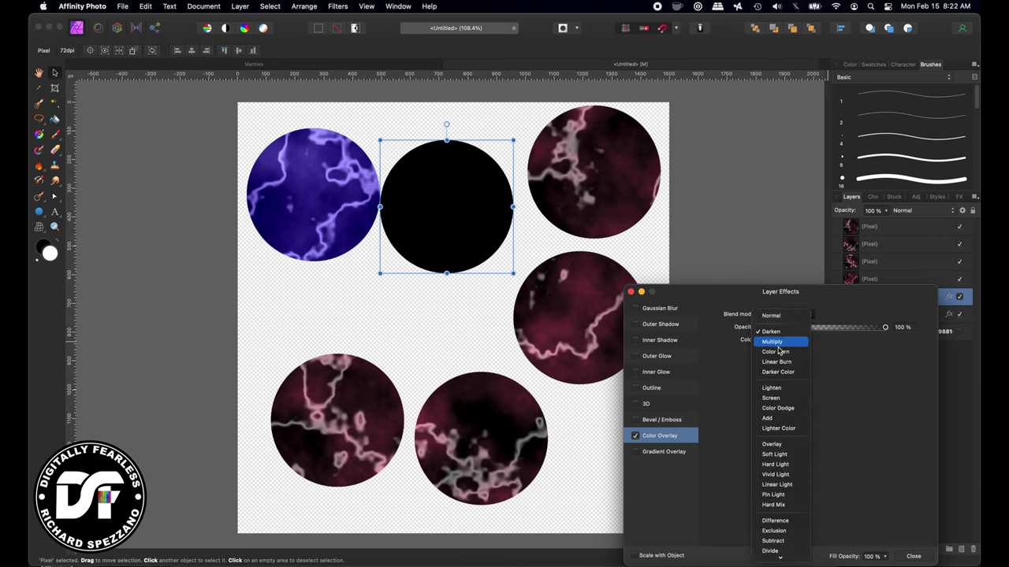
pyautogui.click(772, 319)
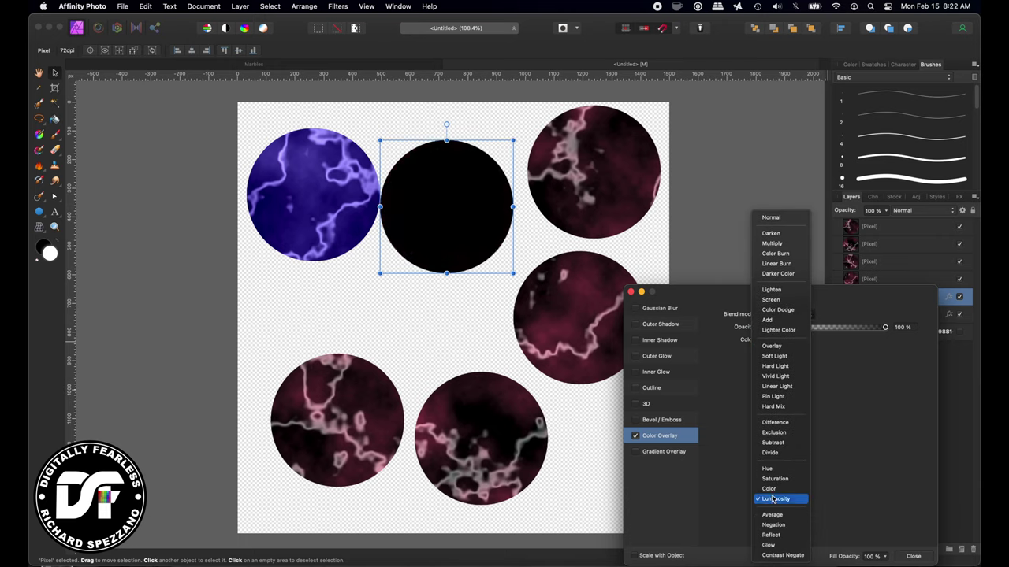
pyautogui.click(770, 489)
# Set the upper-centre marble's overlay colour to magenta pink (H 314, S 90, L 65) and close the layer effects
pyautogui.click(775, 342)
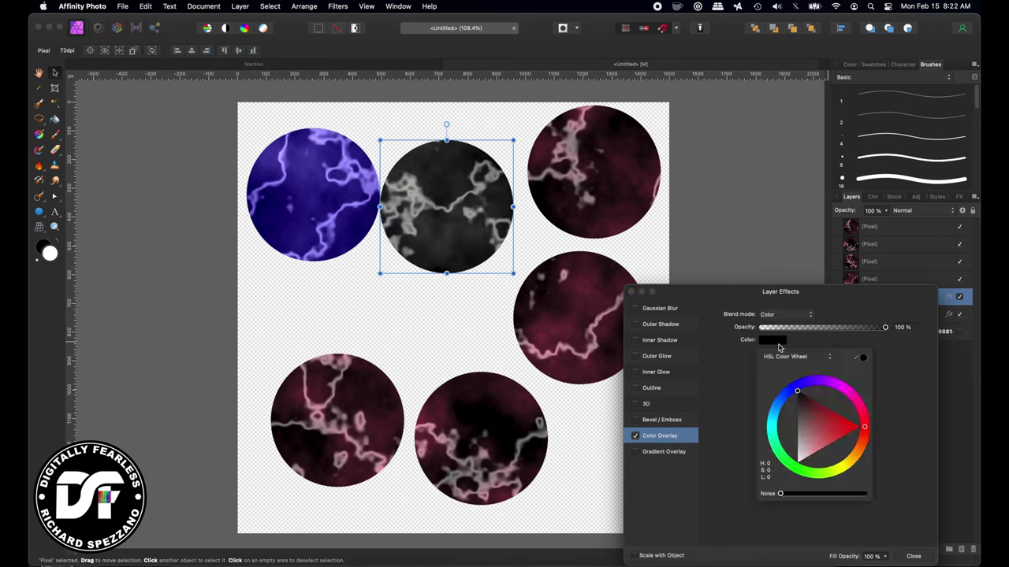
pyautogui.moveTo(820, 417); pyautogui.dragTo(857, 392)
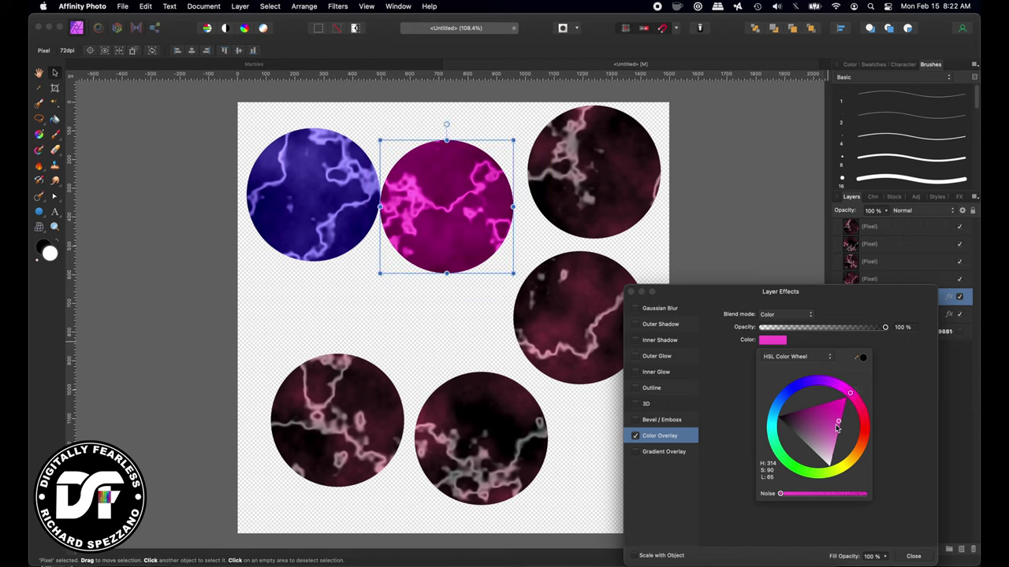
pyautogui.moveTo(838, 425)
pyautogui.mouseDown()
pyautogui.moveTo(822, 425)
pyautogui.moveTo(823, 404)
pyautogui.moveTo(836, 410)
pyautogui.moveTo(827, 420)
pyautogui.moveTo(827, 411)
pyautogui.moveTo(847, 424)
pyautogui.moveTo(838, 424)
pyautogui.mouseUp()
pyautogui.click(896, 370)
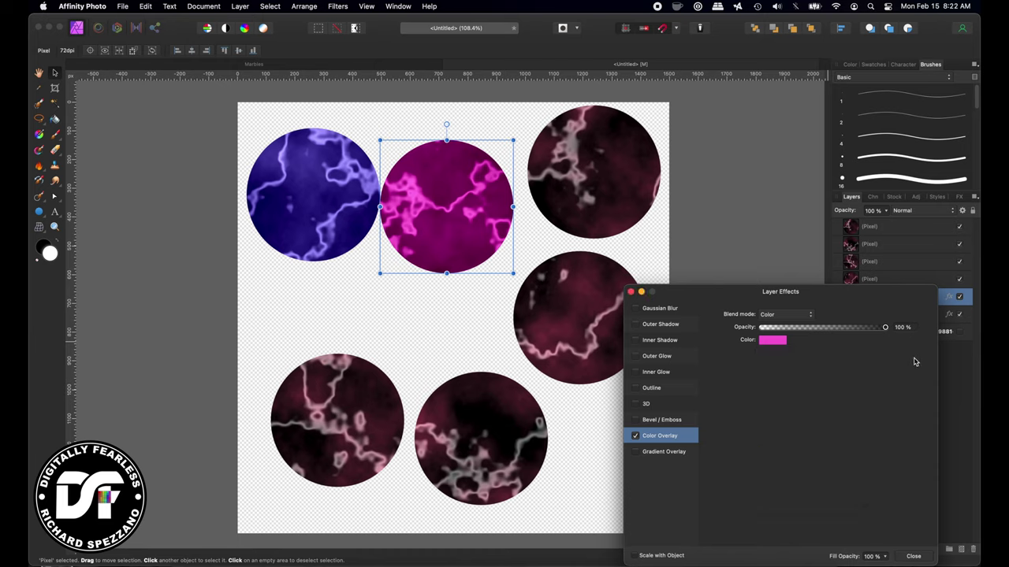
pyautogui.click(632, 293)
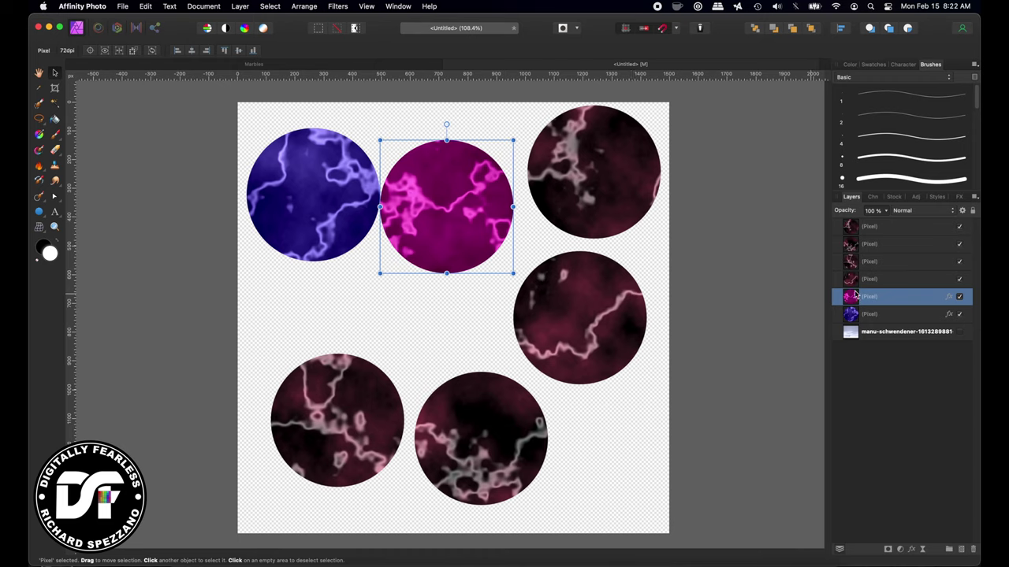
# Add an HSL adjustment to the middle-right marble, shifting its hue to green and raising the saturation slightly
pyautogui.click(867, 279)
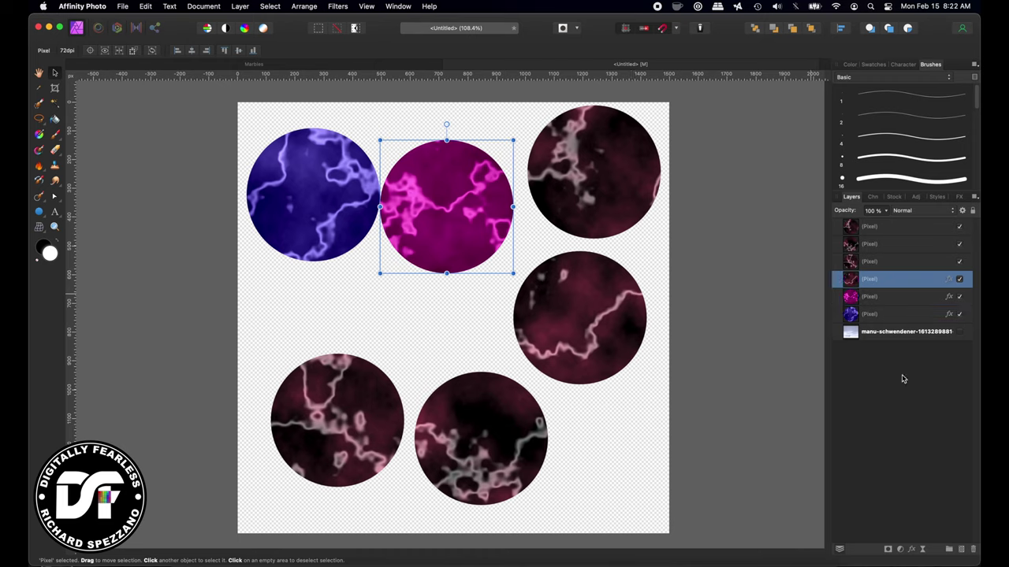
pyautogui.click(901, 551)
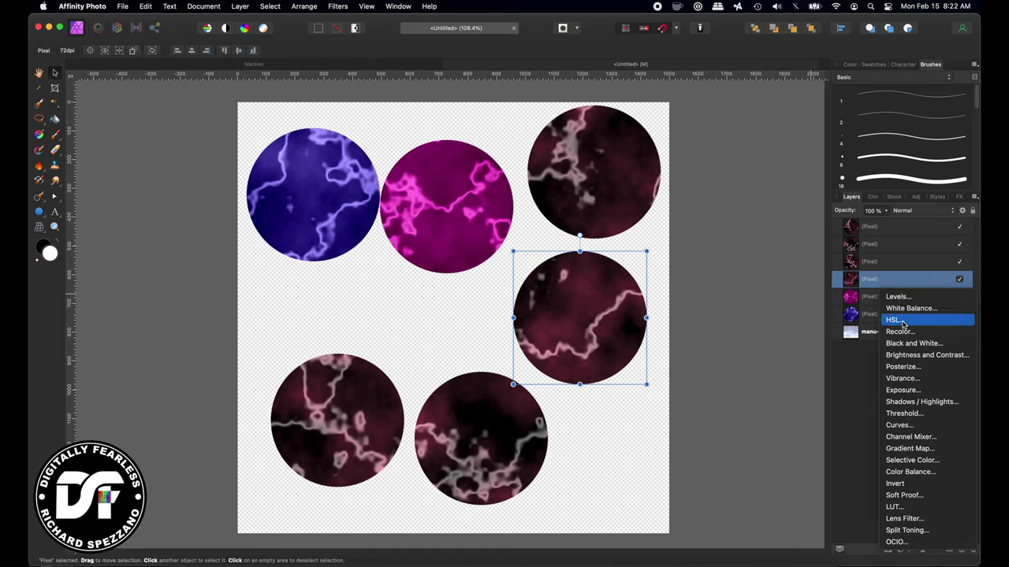
pyautogui.click(896, 320)
pyautogui.moveTo(699, 470); pyautogui.dragTo(646, 471)
pyautogui.moveTo(700, 492)
pyautogui.mouseDown()
pyautogui.moveTo(761, 491)
pyautogui.moveTo(702, 492)
pyautogui.moveTo(755, 492)
pyautogui.moveTo(716, 493)
pyautogui.mouseUp()
pyautogui.click(623, 300)
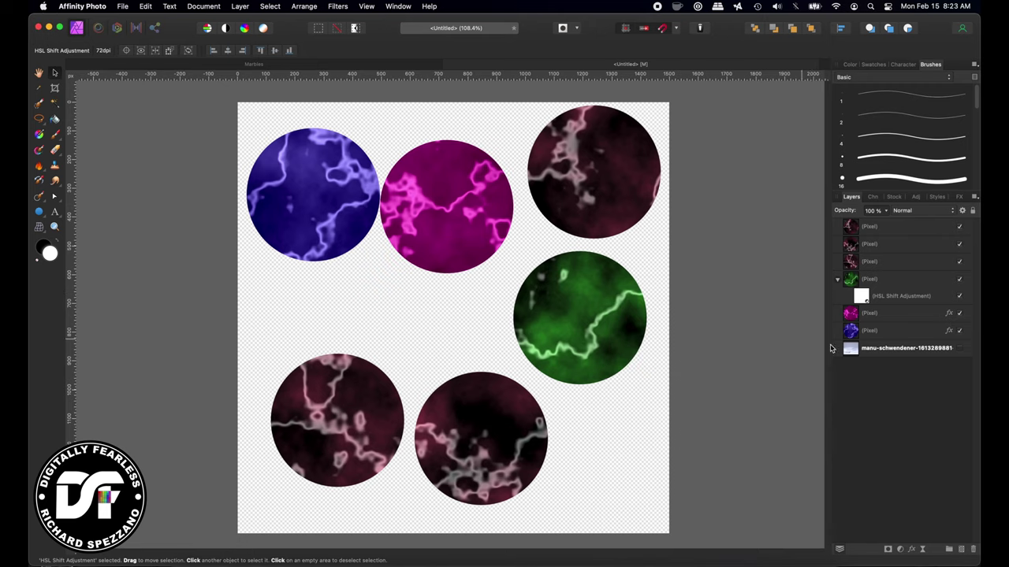
# Try an HSL adjustment on the lower-left marble with a 180° hue shift, 10% saturation and 10% luminosity
pyautogui.click(874, 265)
pyautogui.click(899, 550)
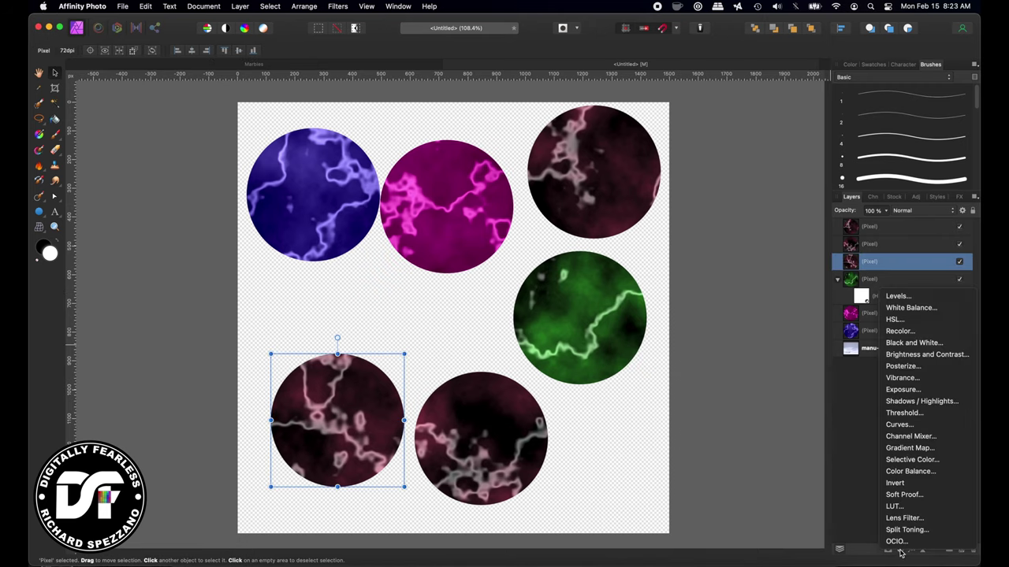
pyautogui.click(892, 321)
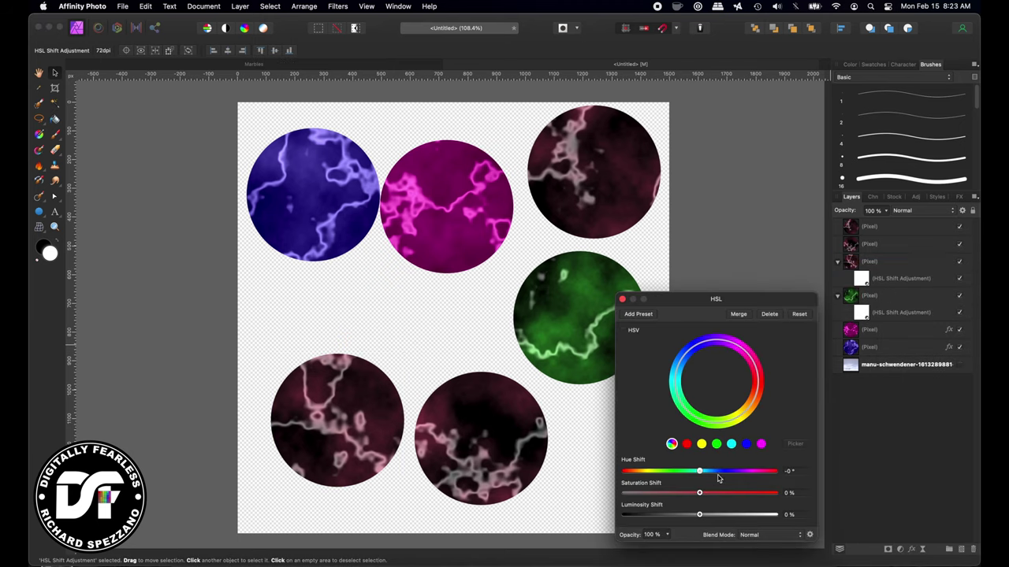
pyautogui.moveTo(700, 471); pyautogui.dragTo(803, 475)
pyautogui.moveTo(700, 494); pyautogui.dragTo(709, 519)
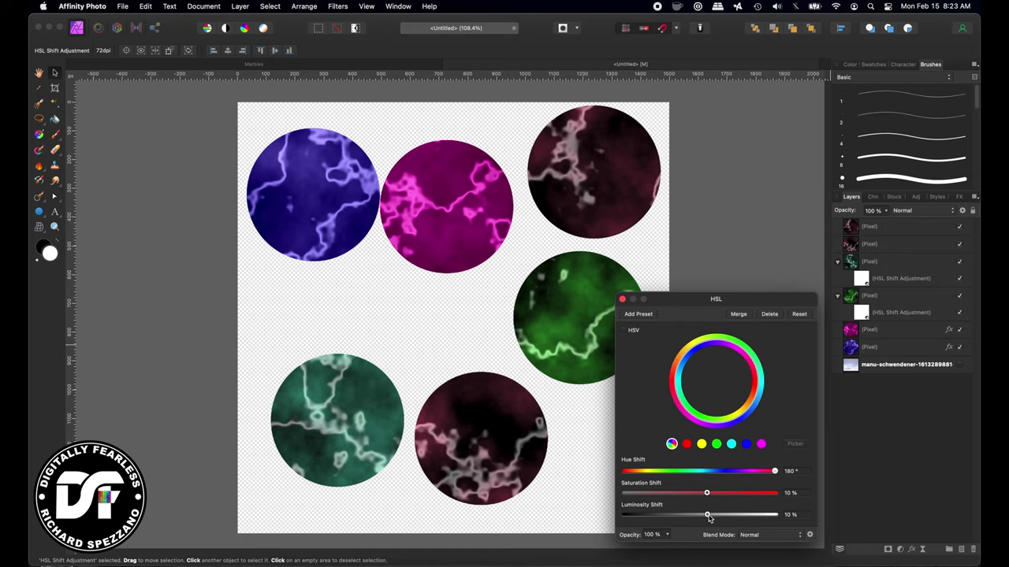
pyautogui.click(770, 315)
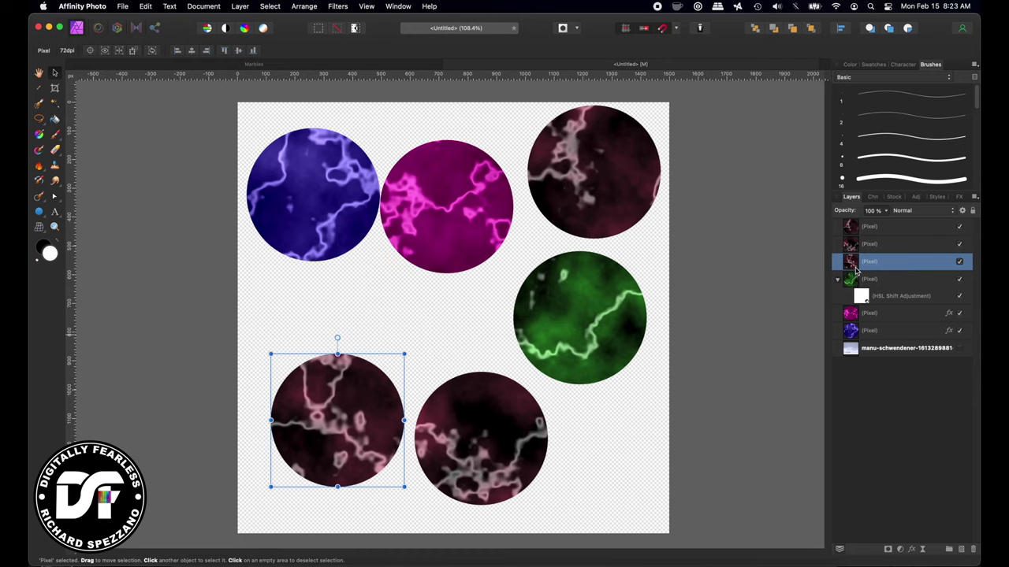
# Add a Color Balance adjustment to the lower-left marble with midtones at 18% Cyan/Red and 29% Magenta/Green
pyautogui.click(901, 552)
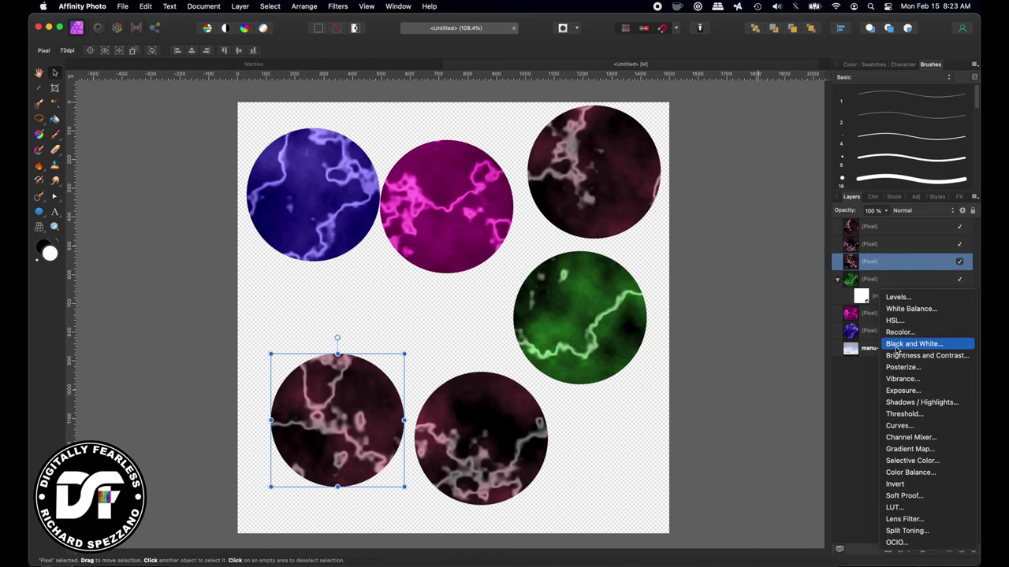
pyautogui.click(909, 473)
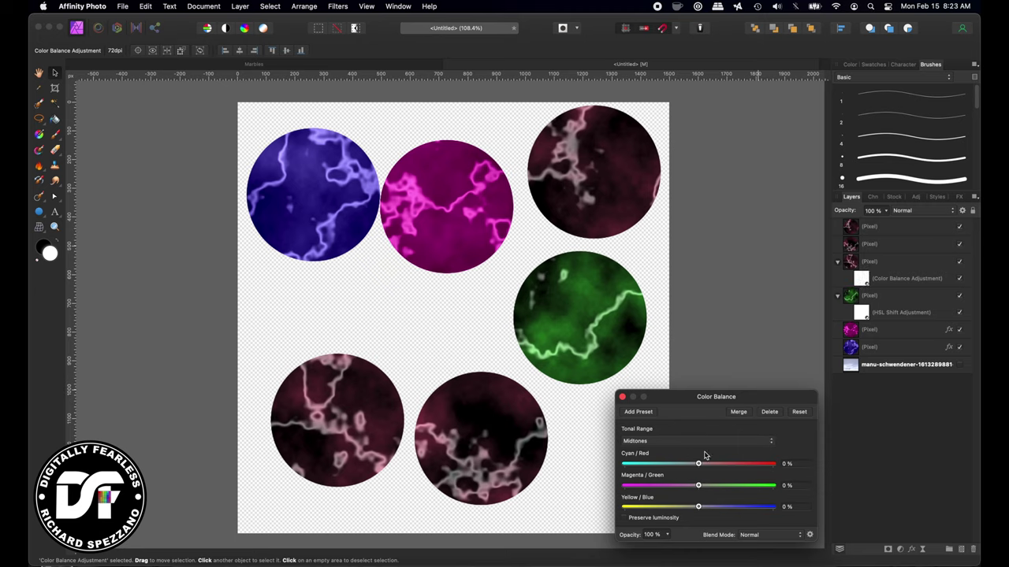
pyautogui.moveTo(698, 465)
pyautogui.mouseDown()
pyautogui.moveTo(641, 470)
pyautogui.moveTo(687, 469)
pyautogui.mouseUp()
pyautogui.moveTo(690, 465); pyautogui.dragTo(720, 487)
# Set the lower-left marble's shadow balance to 59% Cyan/Red, -48% Magenta/Green and -58% Yellow/Blue, and close the adjustment
pyautogui.click(660, 445)
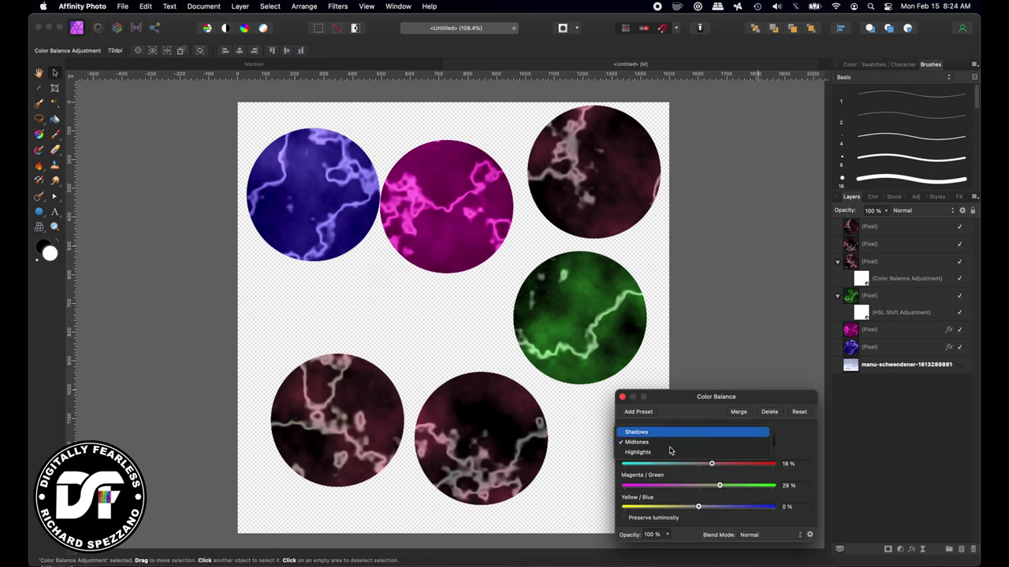
pyautogui.click(662, 433)
pyautogui.moveTo(700, 466); pyautogui.dragTo(743, 466)
pyautogui.moveTo(698, 509); pyautogui.dragTo(658, 485)
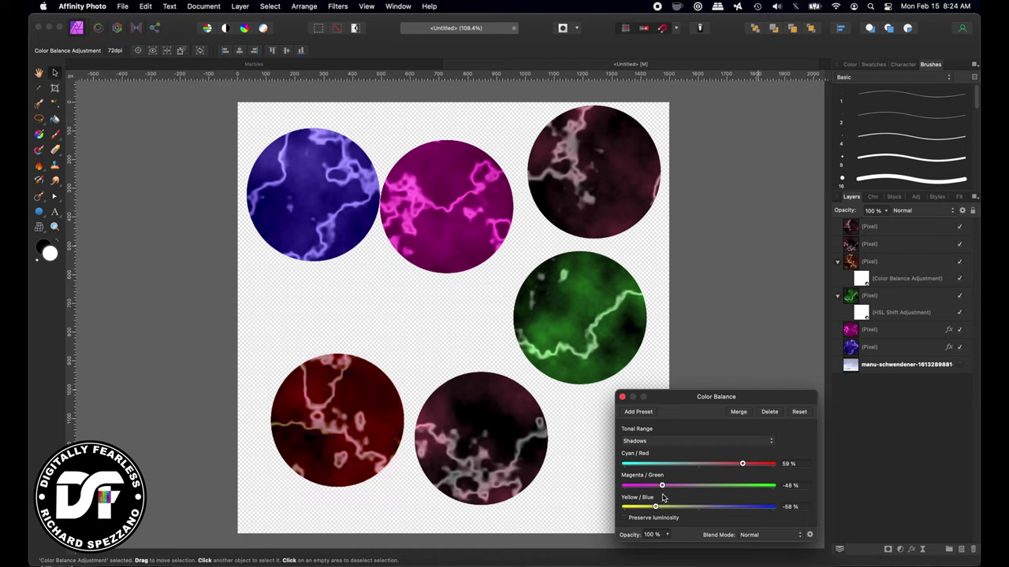
pyautogui.click(622, 397)
# Add a cyan Color Overlay effect to the lower-middle marble and set its blend mode to Overlay
pyautogui.click(473, 435)
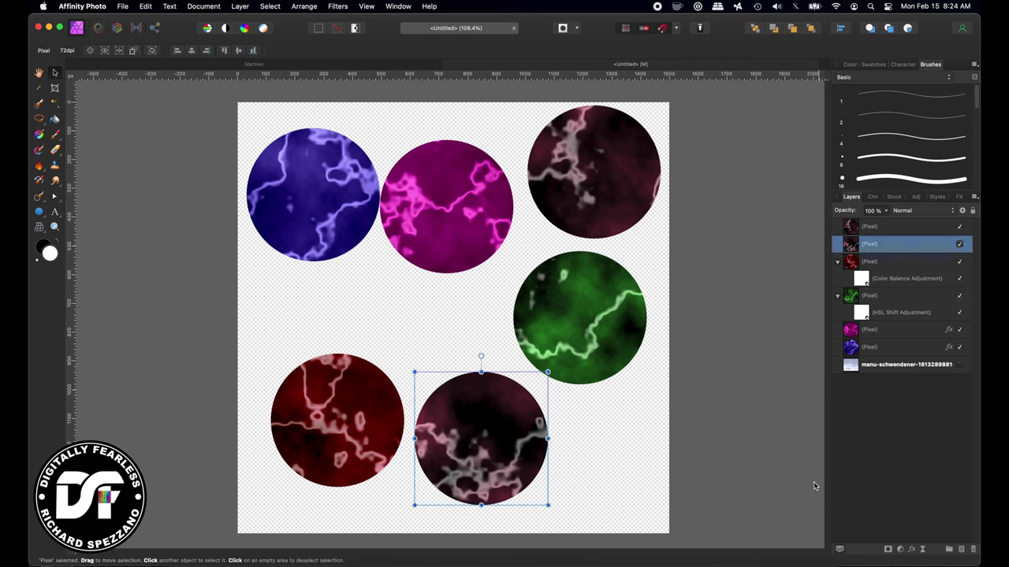
pyautogui.click(913, 550)
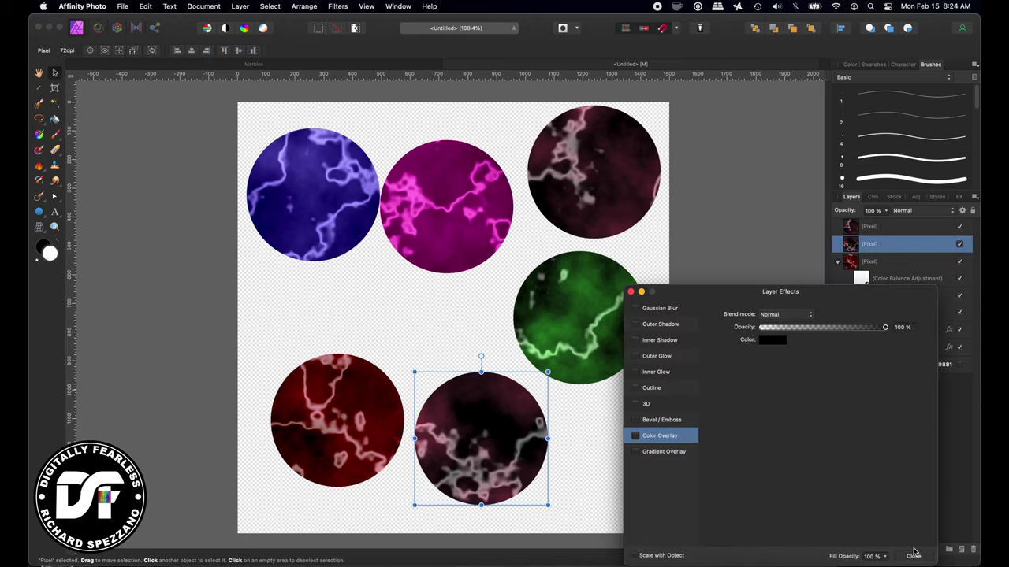
pyautogui.click(636, 437)
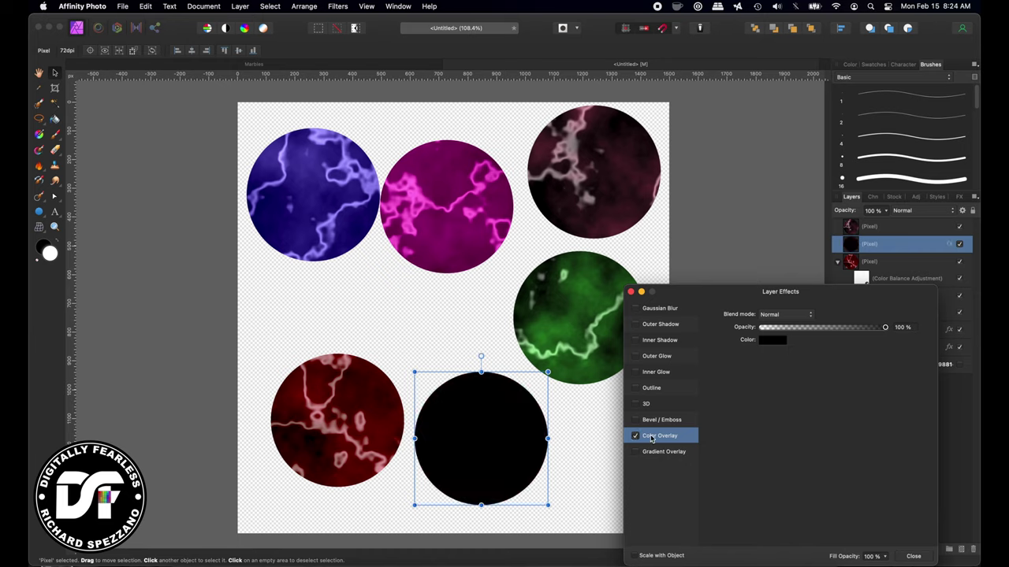
pyautogui.click(780, 340)
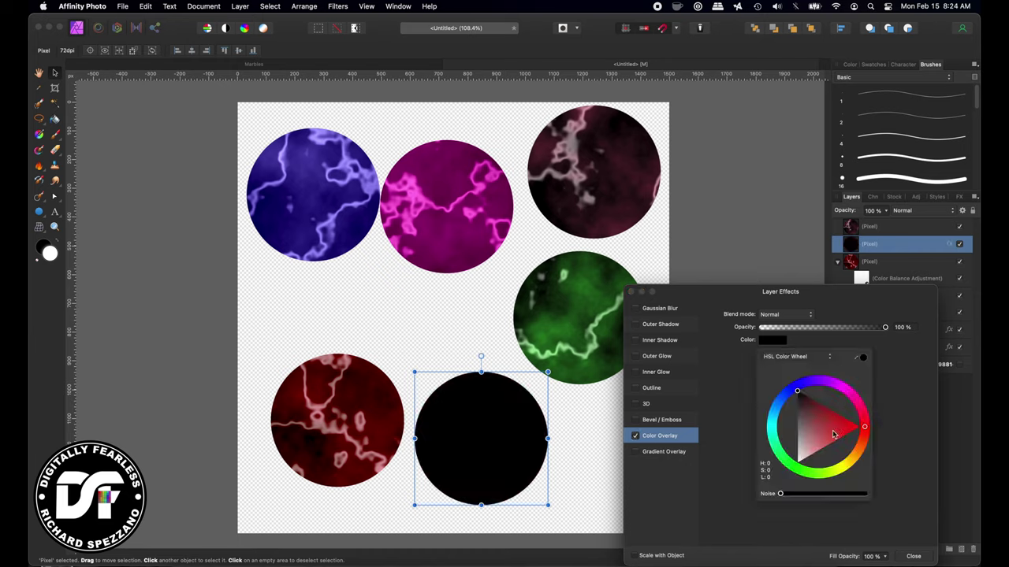
pyautogui.click(774, 426)
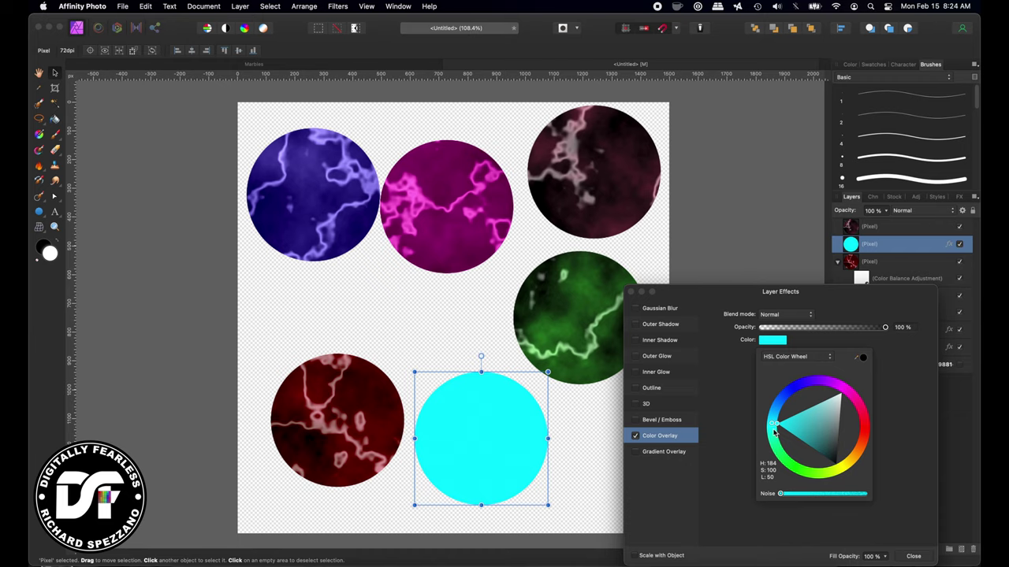
pyautogui.click(778, 313)
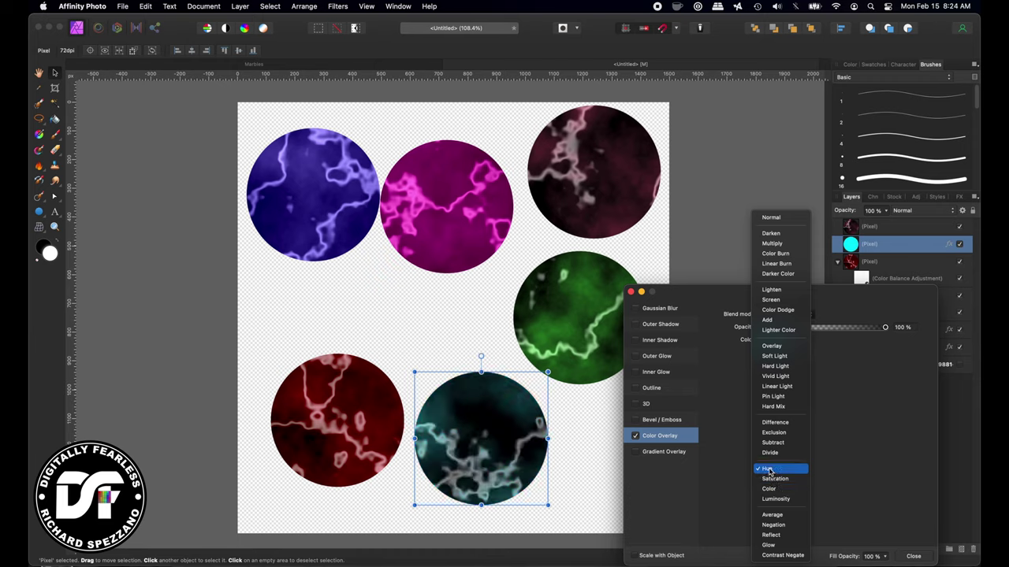
pyautogui.click(773, 347)
pyautogui.click(631, 293)
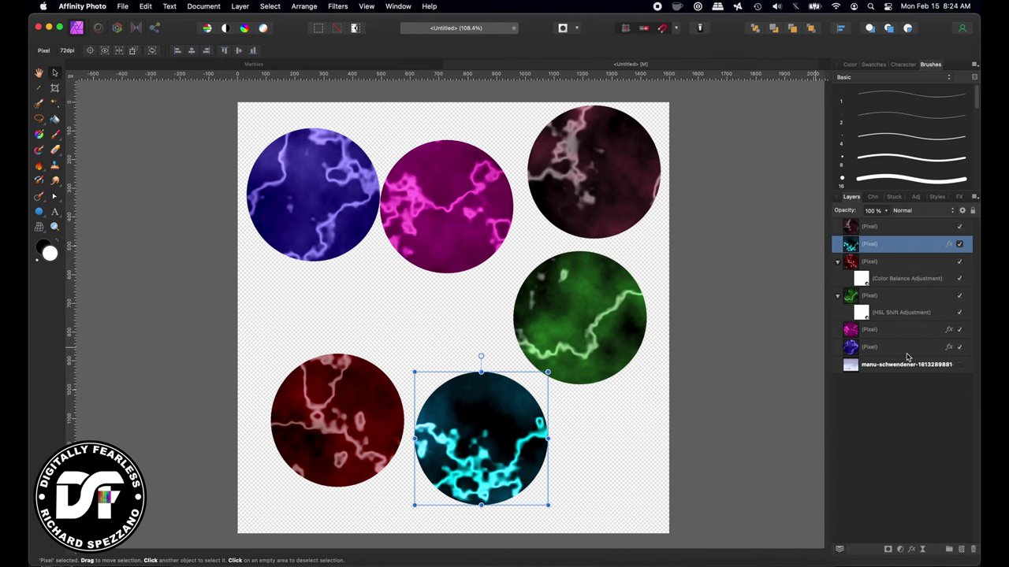
# Add an orange Color Overlay effect to the upper-right marble and set its blend mode to Overlay
pyautogui.click(883, 226)
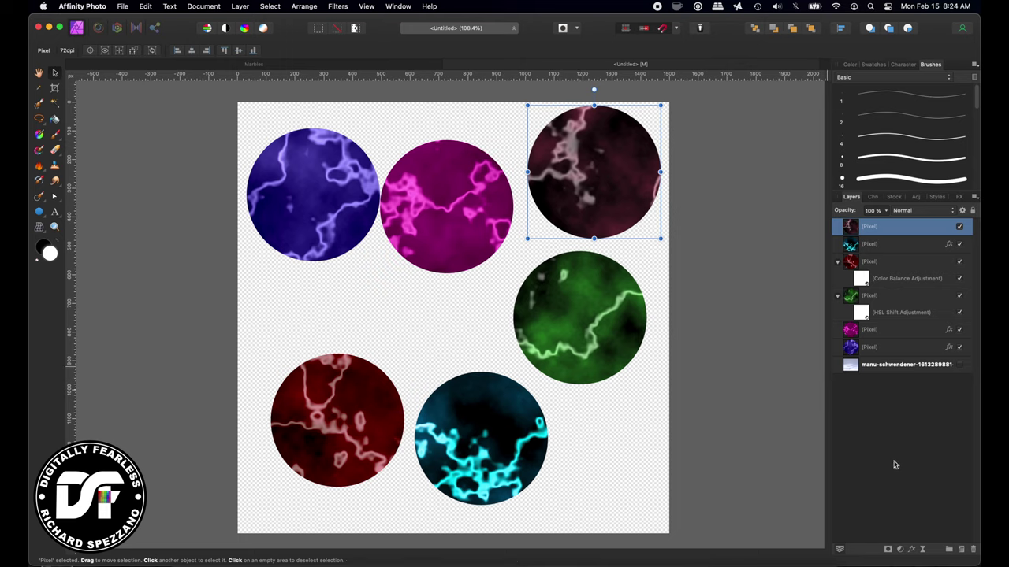
pyautogui.click(912, 550)
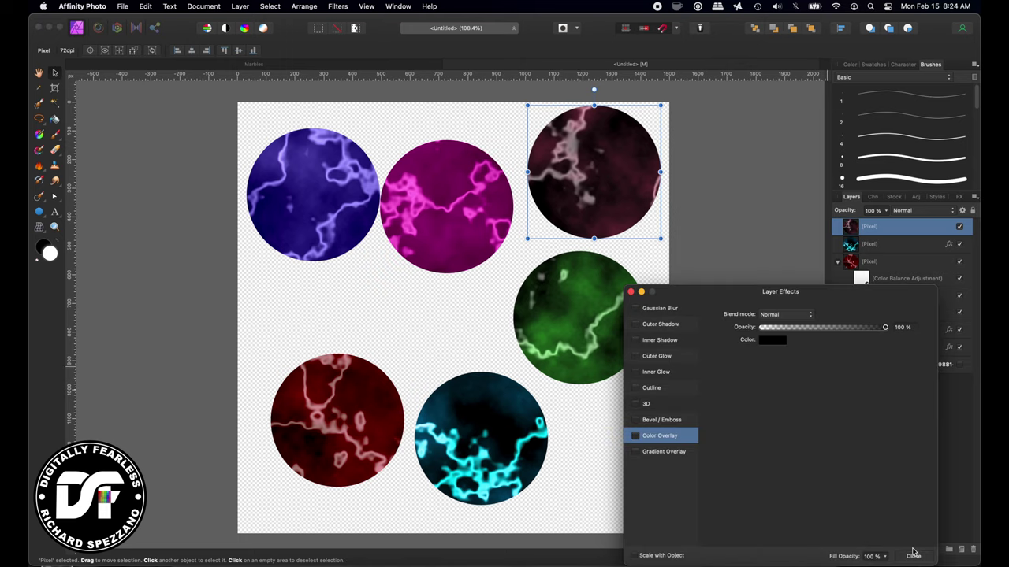
pyautogui.click(635, 436)
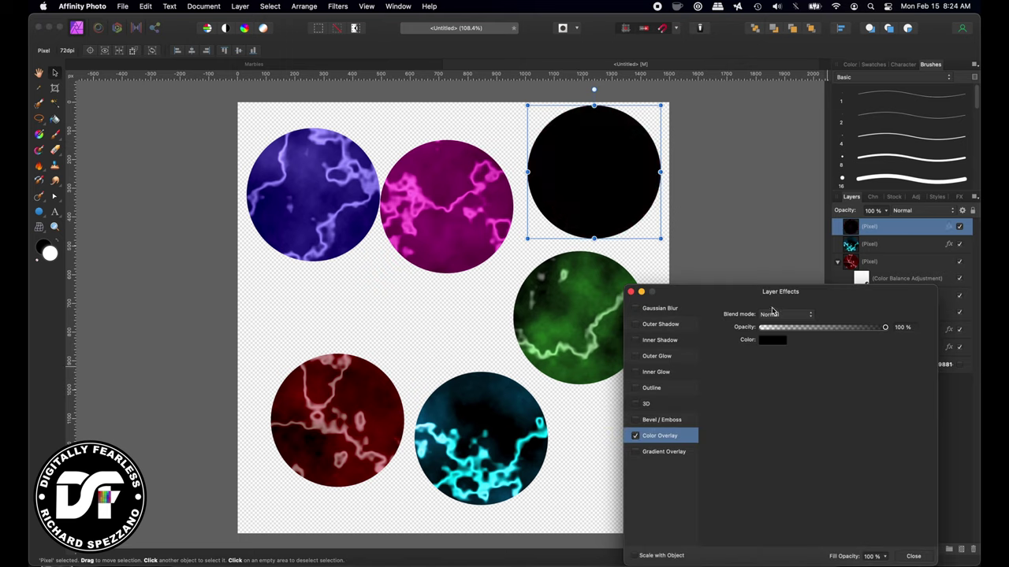
pyautogui.click(772, 340)
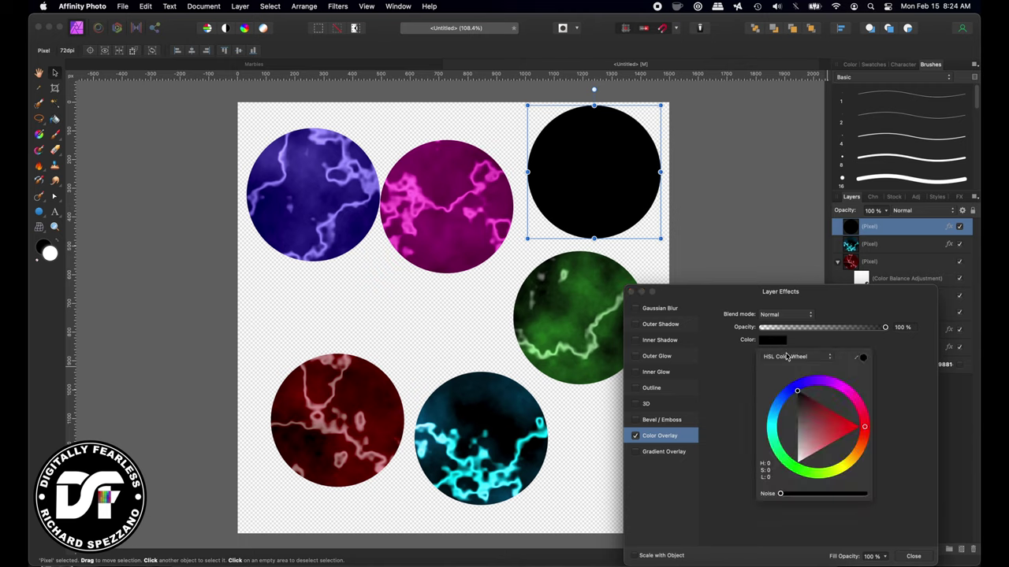
pyautogui.click(858, 457)
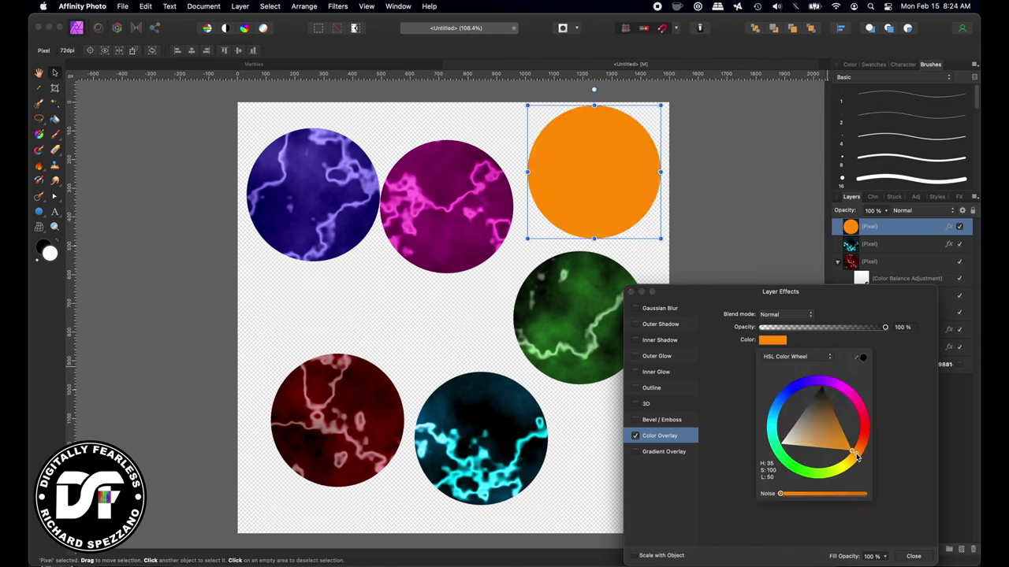
pyautogui.click(762, 342)
pyautogui.click(777, 316)
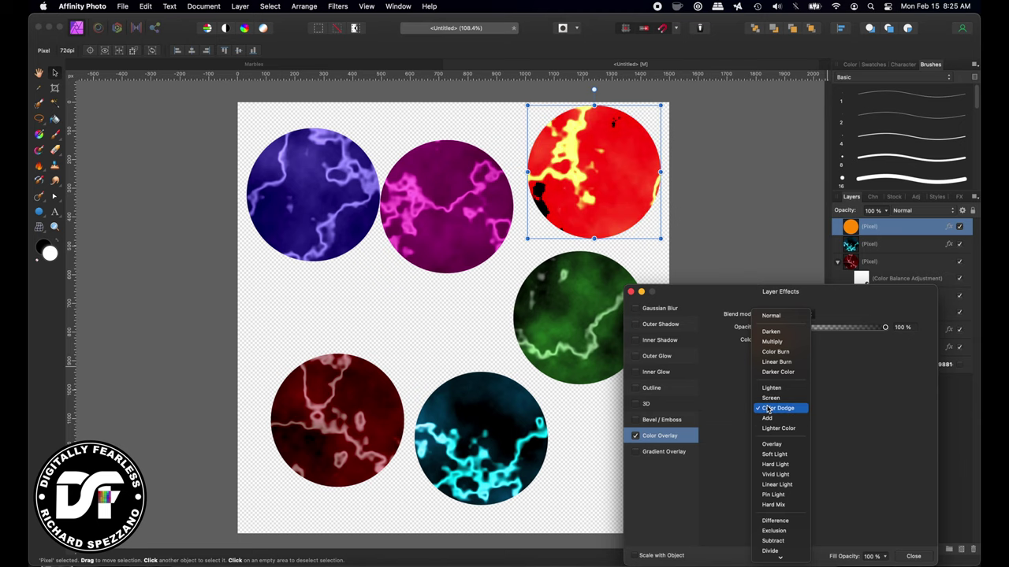
pyautogui.click(768, 445)
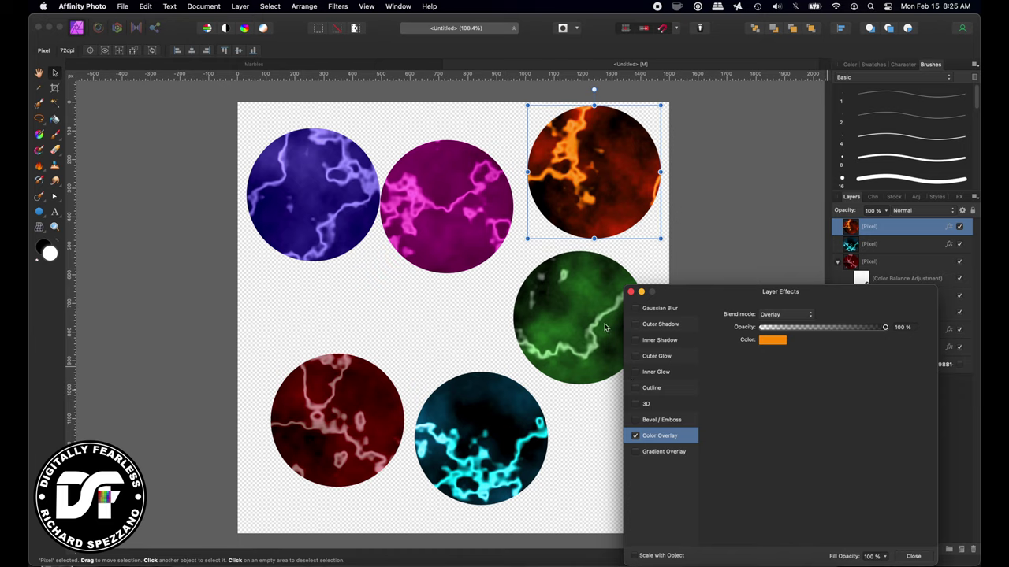
pyautogui.click(630, 292)
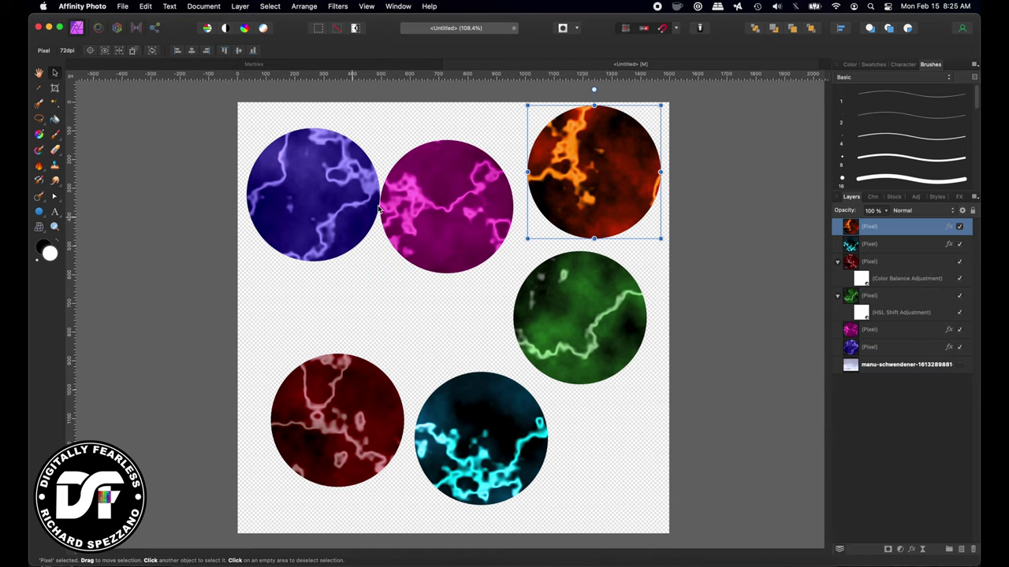
# Space out the upper marbles, nudging the orange and blue ones slightly and moving the magenta one down
pyautogui.moveTo(579, 187)
pyautogui.mouseDown()
pyautogui.moveTo(573, 214)
pyautogui.moveTo(587, 185)
pyautogui.moveTo(575, 193)
pyautogui.mouseUp()
pyautogui.moveTo(466, 207); pyautogui.dragTo(450, 271)
pyautogui.moveTo(328, 167)
pyautogui.mouseDown()
pyautogui.moveTo(320, 195)
pyautogui.moveTo(331, 158)
pyautogui.mouseUp()
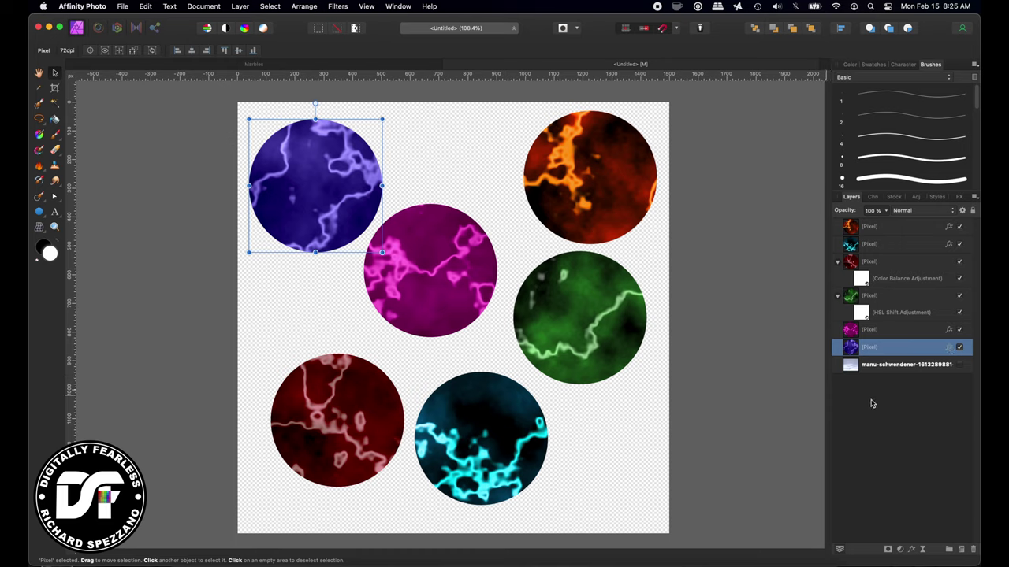
# Add a 3D layer effect to the blue marble with a radius of 400 px, and close the effects
pyautogui.click(913, 550)
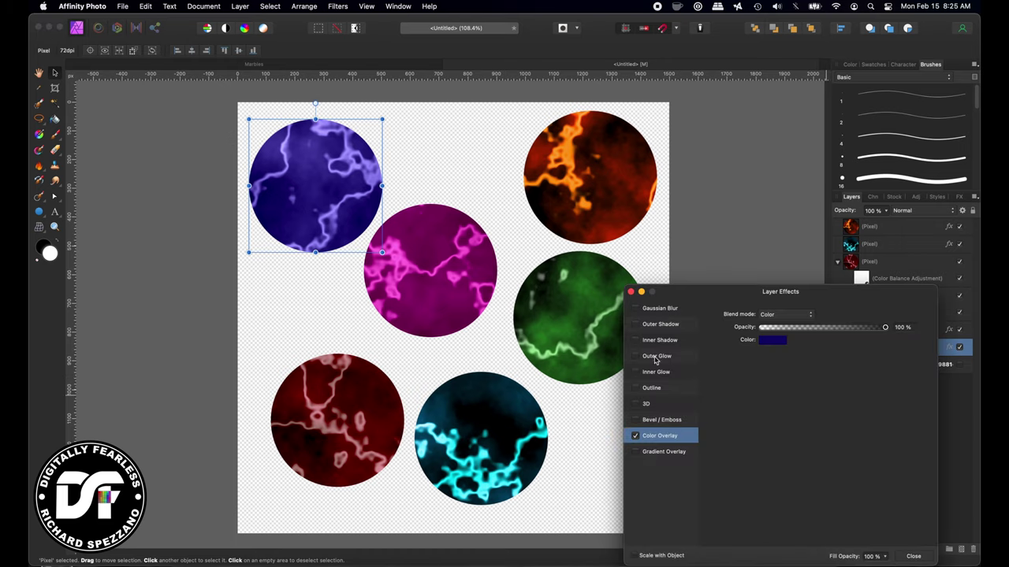
pyautogui.click(647, 405)
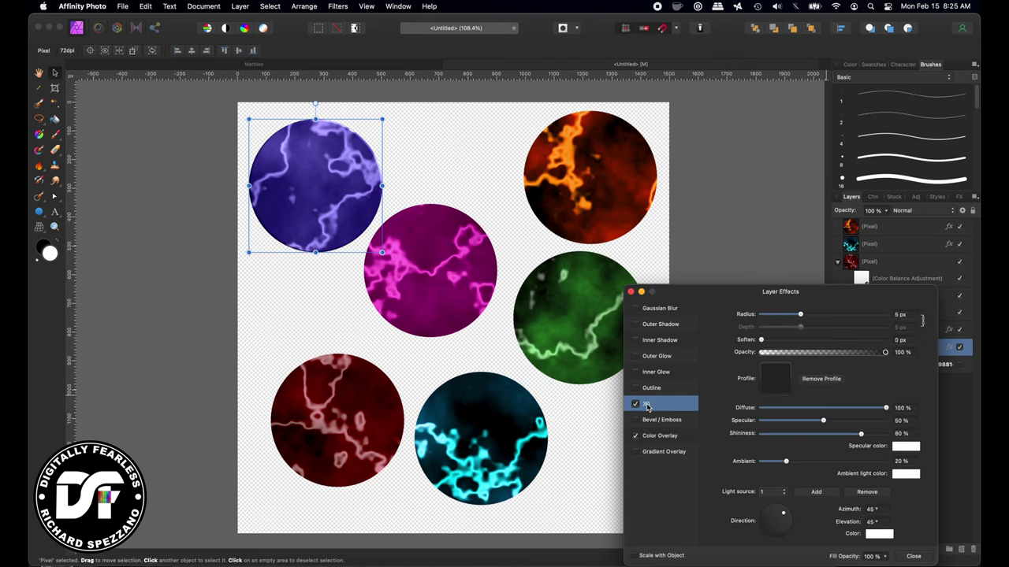
pyautogui.moveTo(800, 314); pyautogui.dragTo(939, 323)
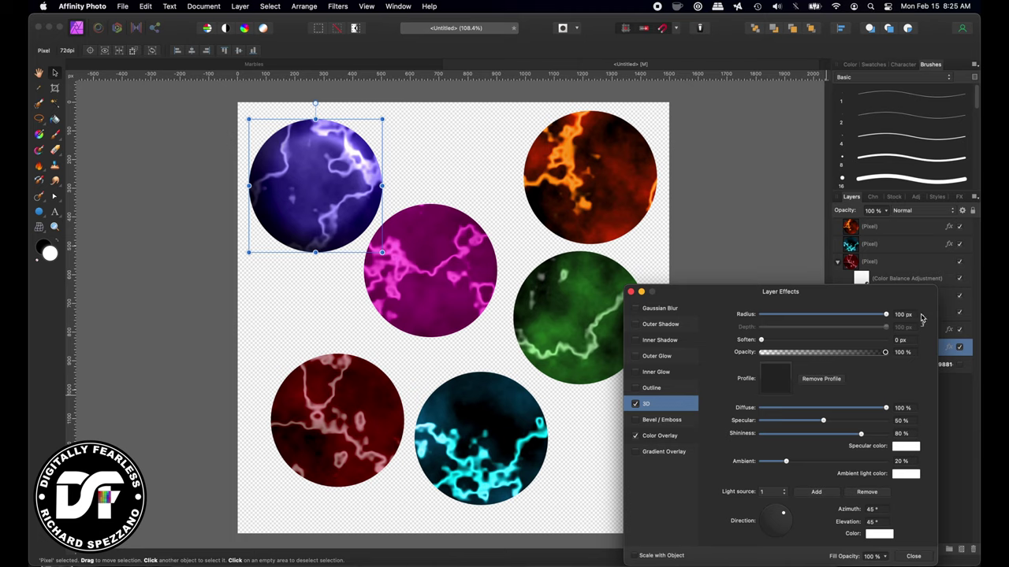
pyautogui.click(916, 315)
pyautogui.write('300')
pyautogui.press('Return')
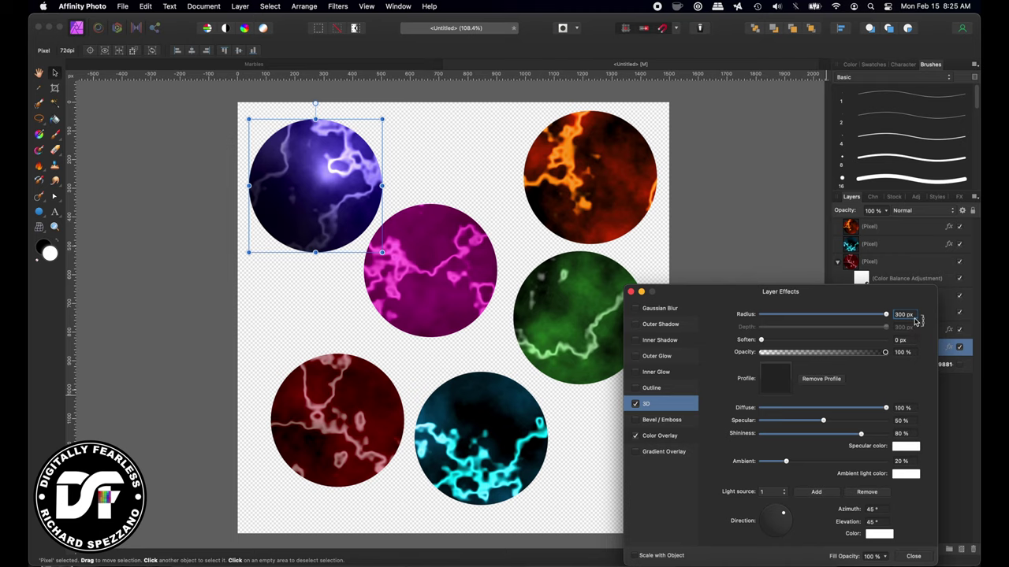
pyautogui.click(904, 315)
pyautogui.write('400')
pyautogui.press('Return')
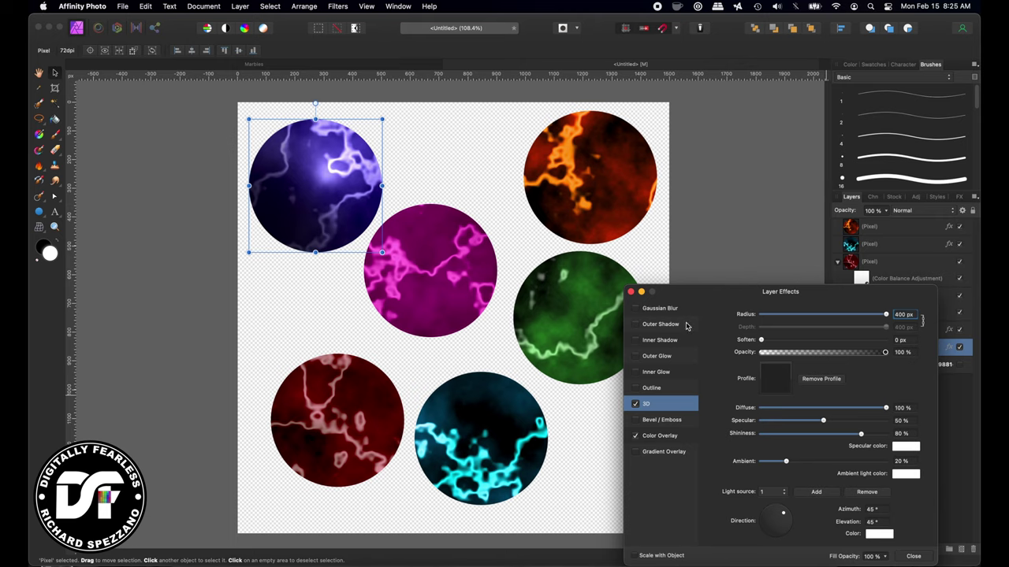
pyautogui.press('Return')
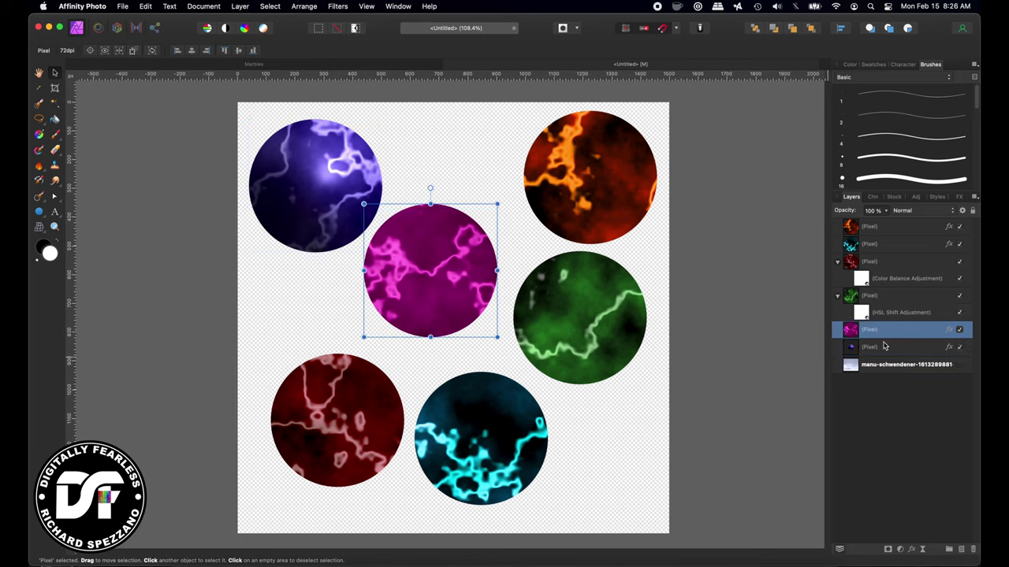
# Add a 3D layer effect to the magenta marble with a radius of 400 px
pyautogui.click(882, 331)
pyautogui.click(950, 332)
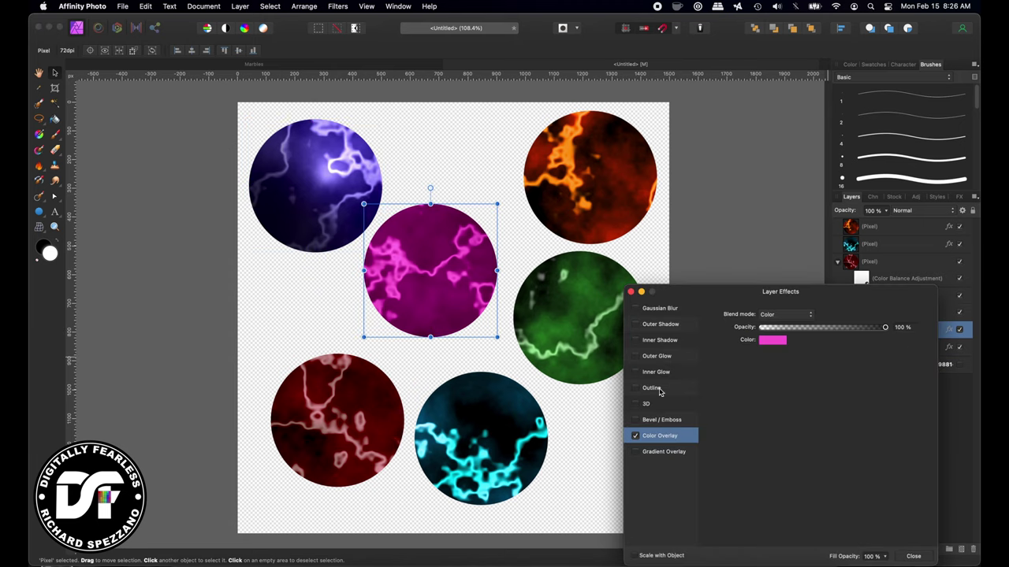
pyautogui.click(636, 404)
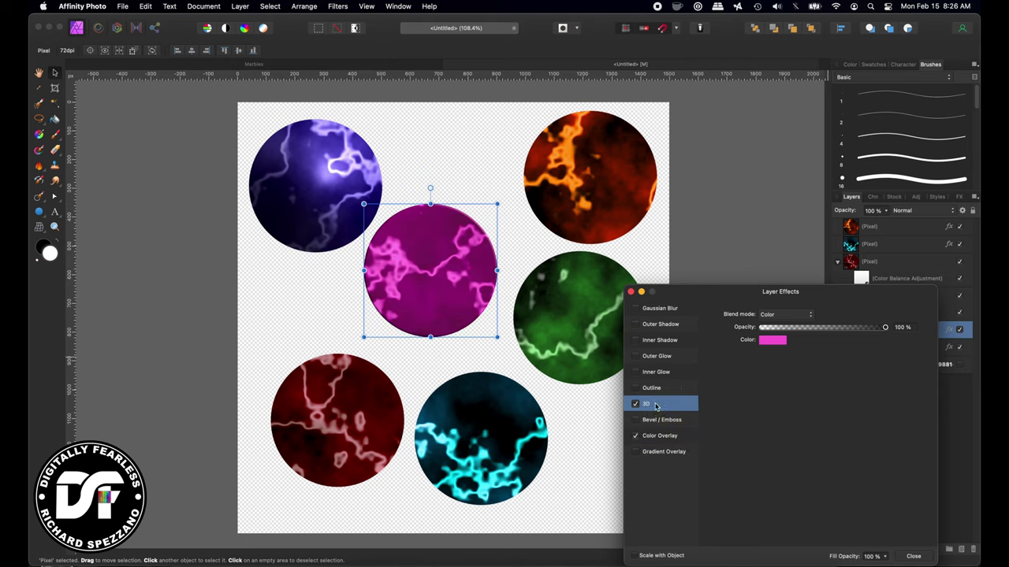
pyautogui.click(901, 314)
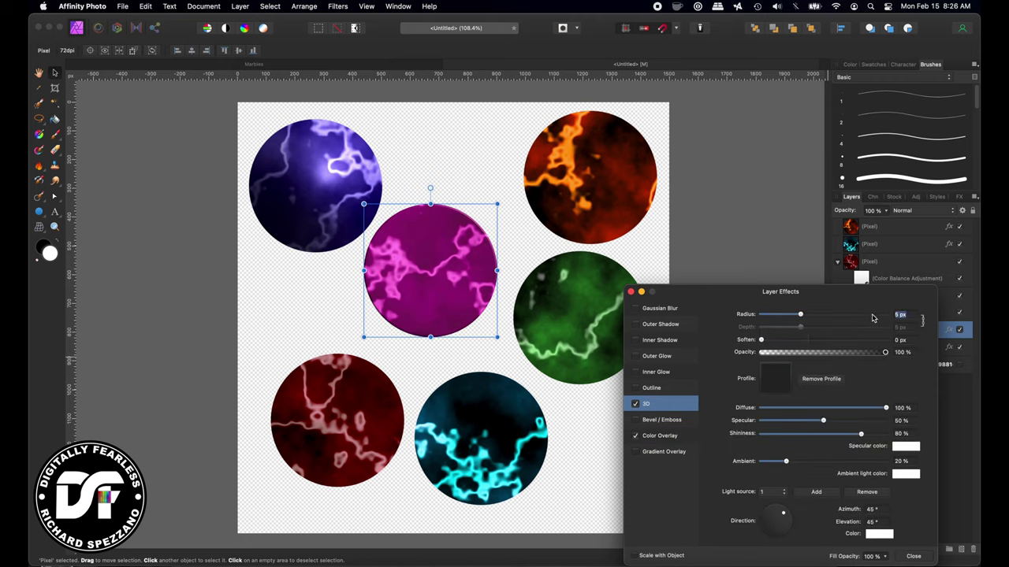
pyautogui.write('400')
pyautogui.press('Return')
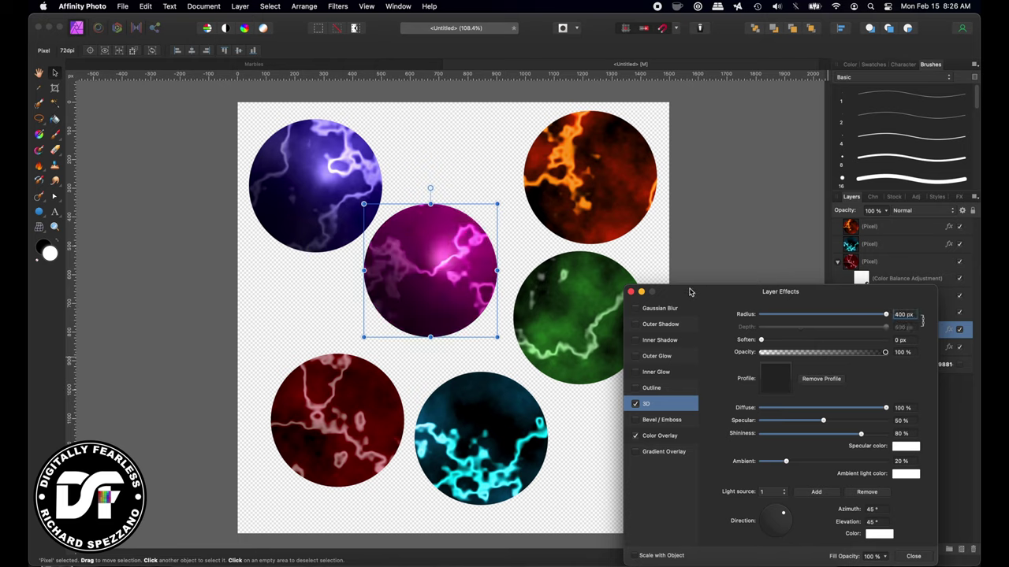
# Change the magenta marble's 3D radius to 350 px, close the effects and shift the marble slightly upward
pyautogui.moveTo(885, 316)
pyautogui.mouseDown()
pyautogui.moveTo(859, 316)
pyautogui.moveTo(888, 315)
pyautogui.mouseUp()
pyautogui.write('350')
pyautogui.press('Return')
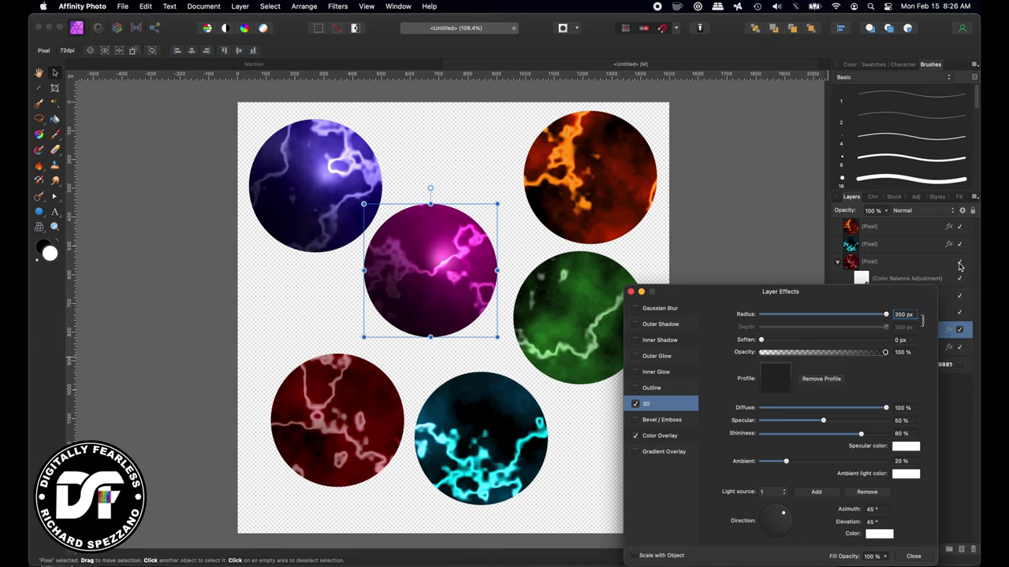
pyautogui.moveTo(915, 318); pyautogui.dragTo(892, 316)
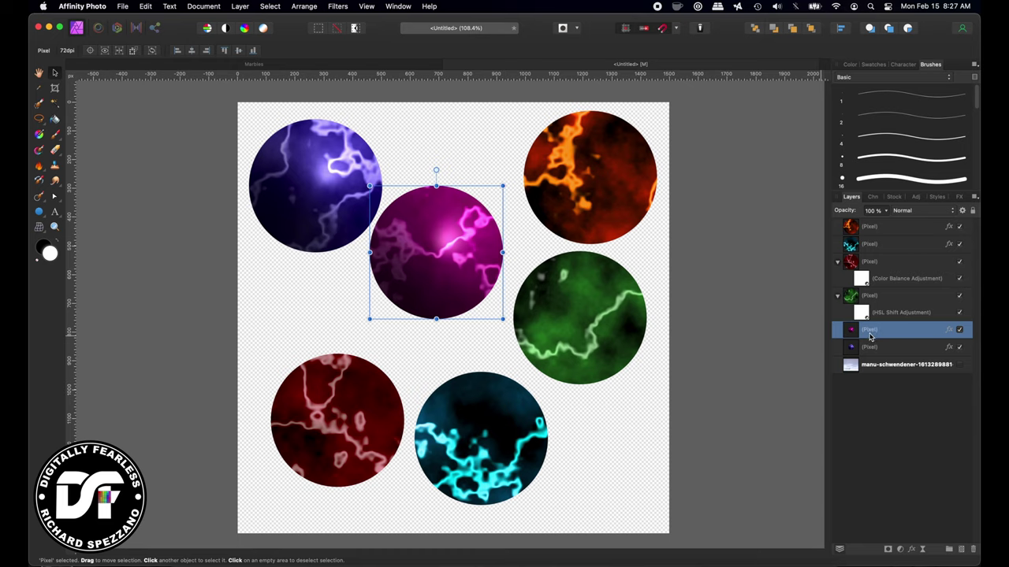
# Add large-radius 3D layer effects to the orange, green and cyan marbles to match the blue and magenta ones
pyautogui.click(309, 211)
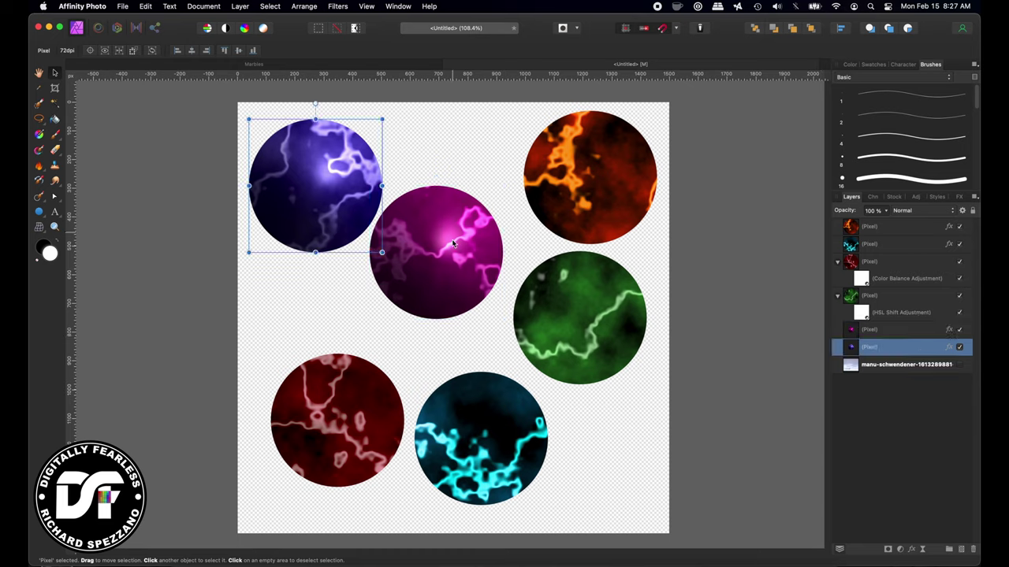
pyautogui.click(450, 247)
pyautogui.click(898, 226)
pyautogui.click(949, 226)
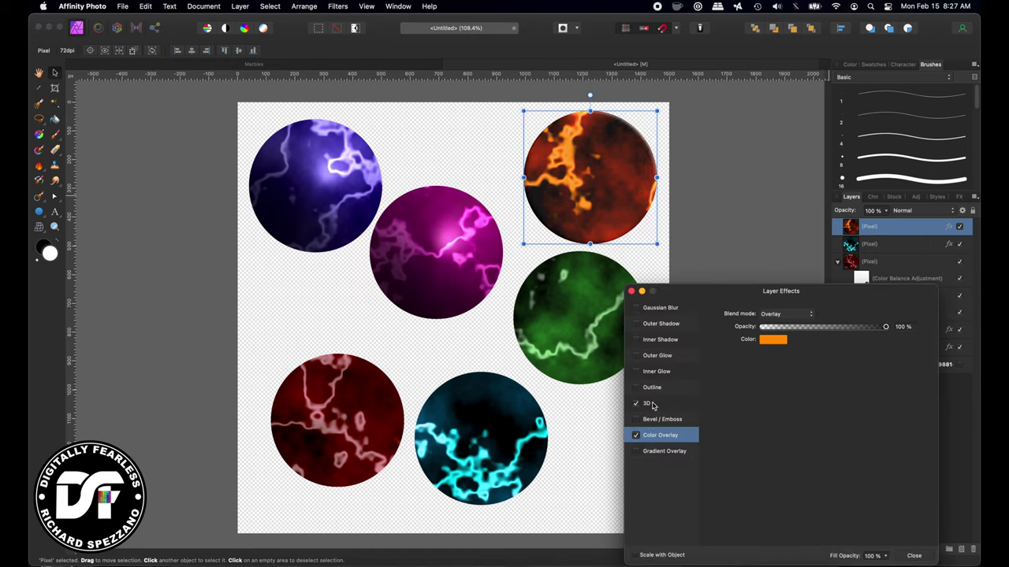
pyautogui.click(620, 303)
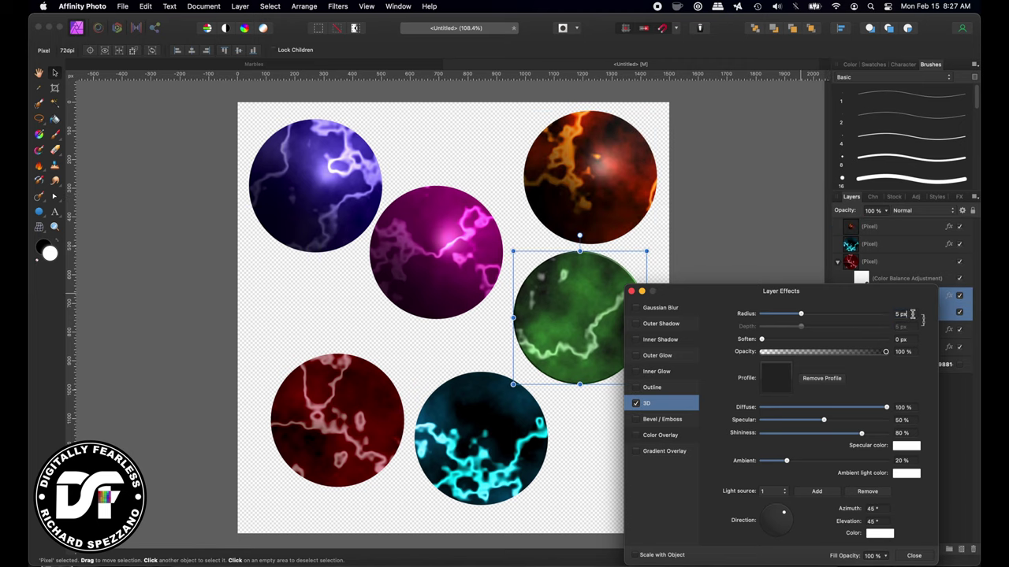
pyautogui.click(480, 437)
# Add a 3D layer effect to the red marble with a radius of 400 px, and close the effects
pyautogui.click(337, 420)
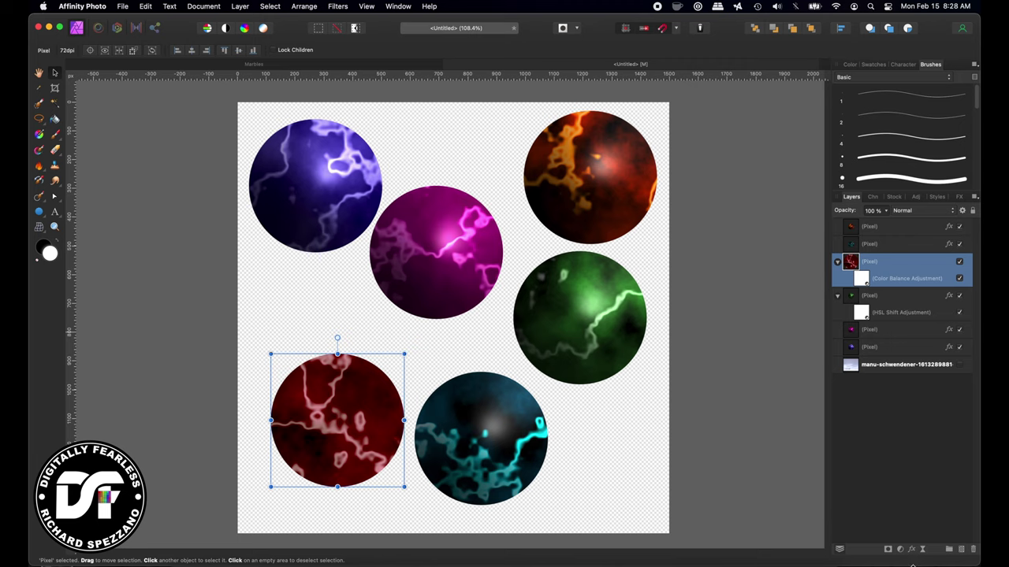
pyautogui.click(912, 550)
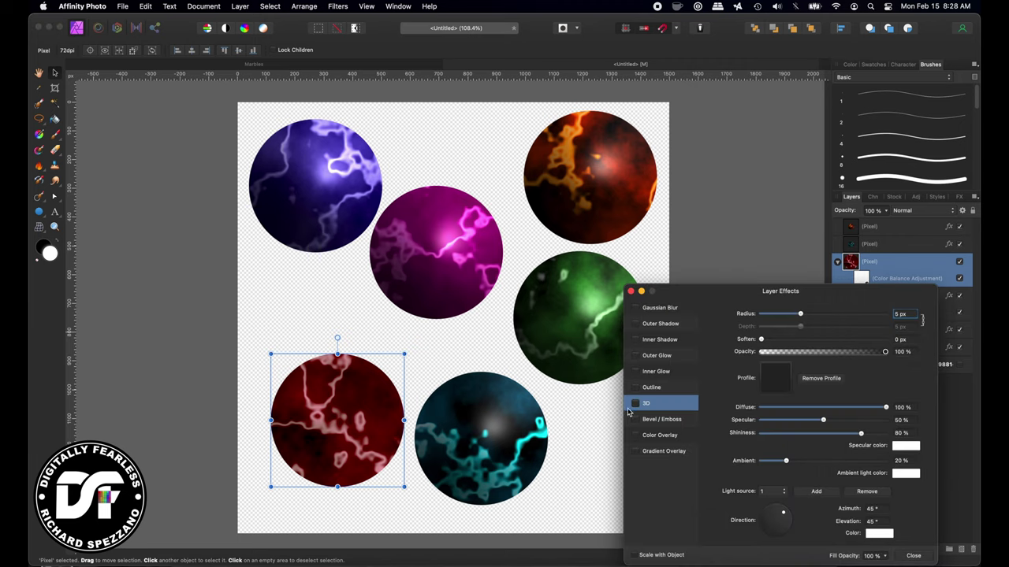
pyautogui.click(634, 403)
pyautogui.click(903, 313)
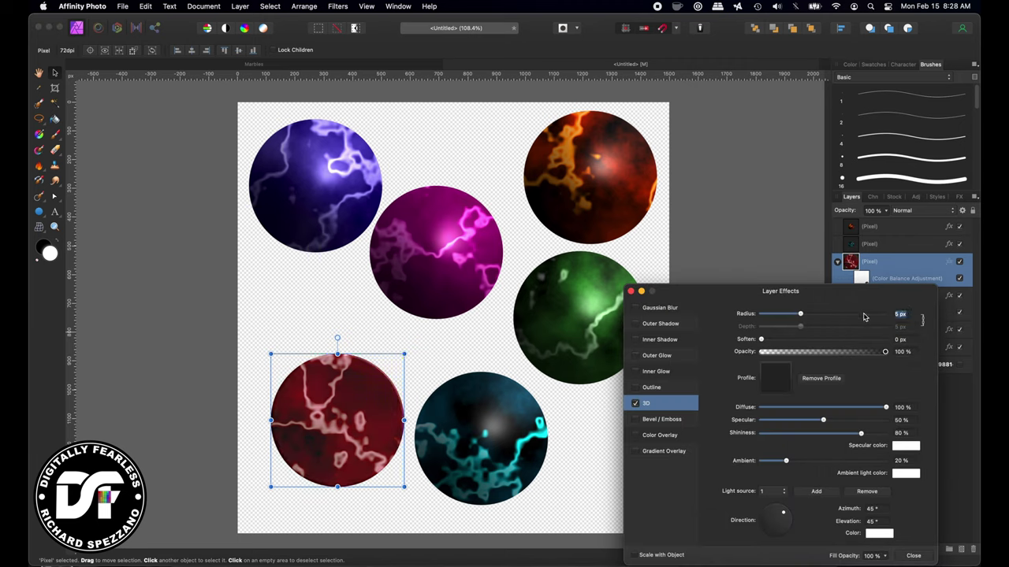
pyautogui.write('400')
pyautogui.press('Return')
pyautogui.click(631, 290)
# Move the blue marble to the middle of the canvas between the others and show the water glass photo layer
pyautogui.moveTo(326, 192); pyautogui.dragTo(501, 354)
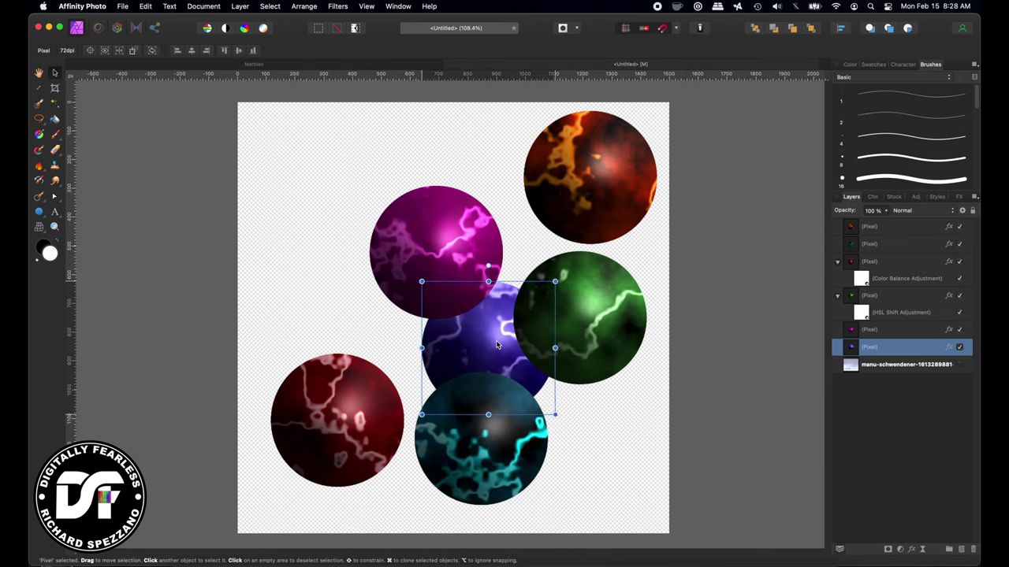
pyautogui.click(959, 365)
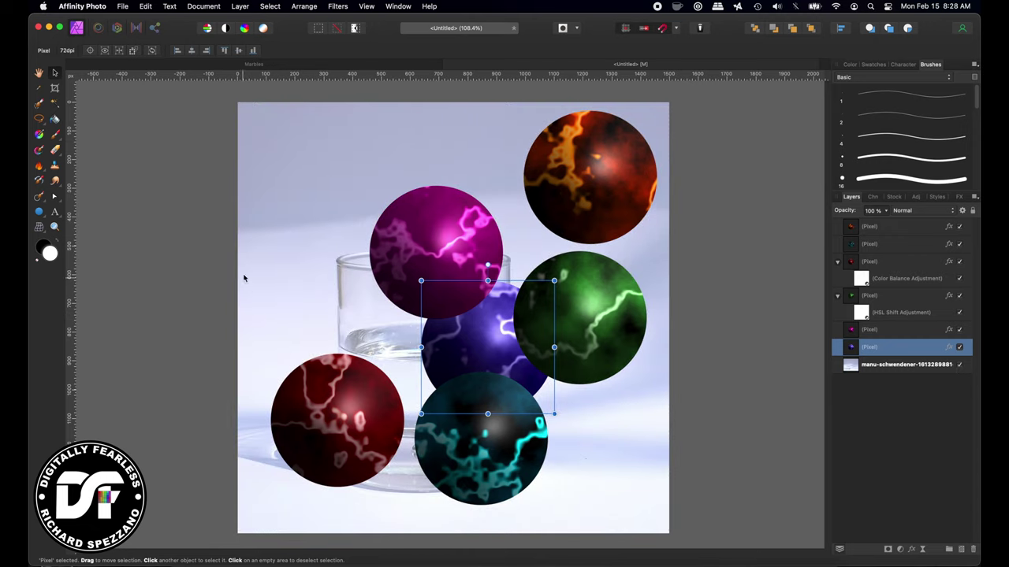
# Enlarge the water glass photo from its upper-left corner so the glass fills much of the canvas height
pyautogui.click(316, 250)
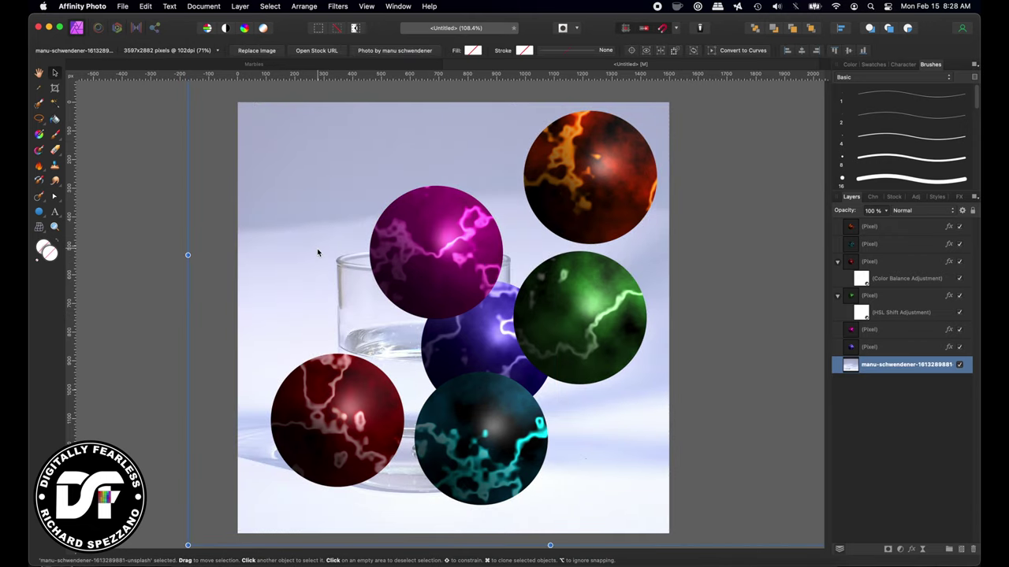
pyautogui.scroll(4, 302, 224)
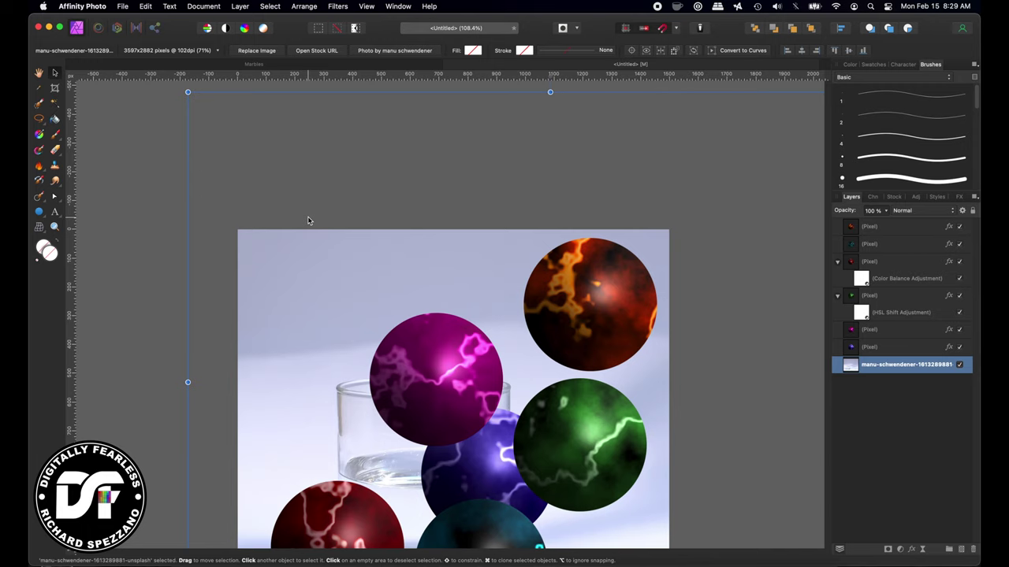
pyautogui.press('super+minus')
pyautogui.press('super+minus')
pyautogui.press('super+minus')
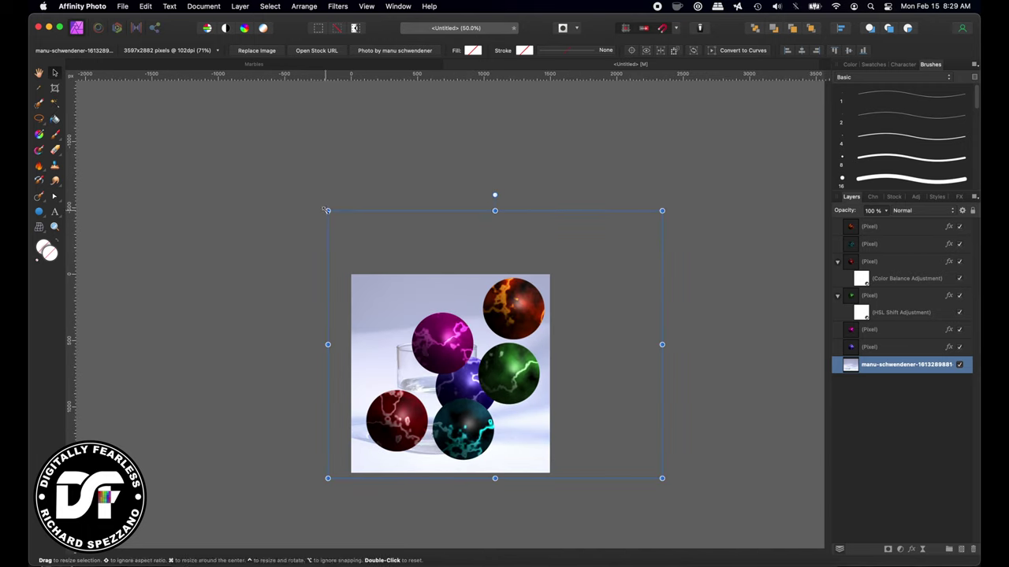
pyautogui.moveTo(326, 210); pyautogui.dragTo(274, 142)
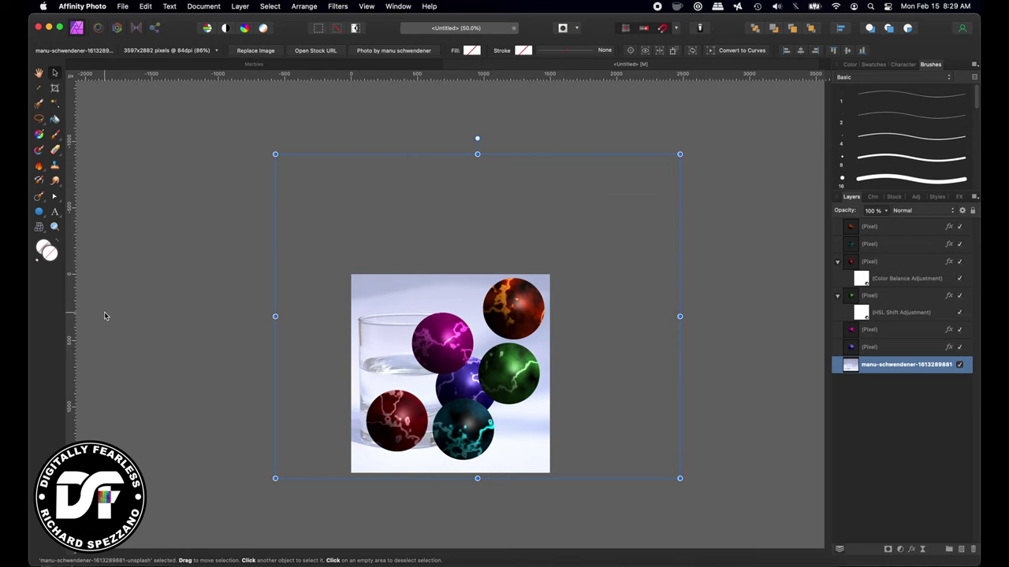
pyautogui.press('super+0')
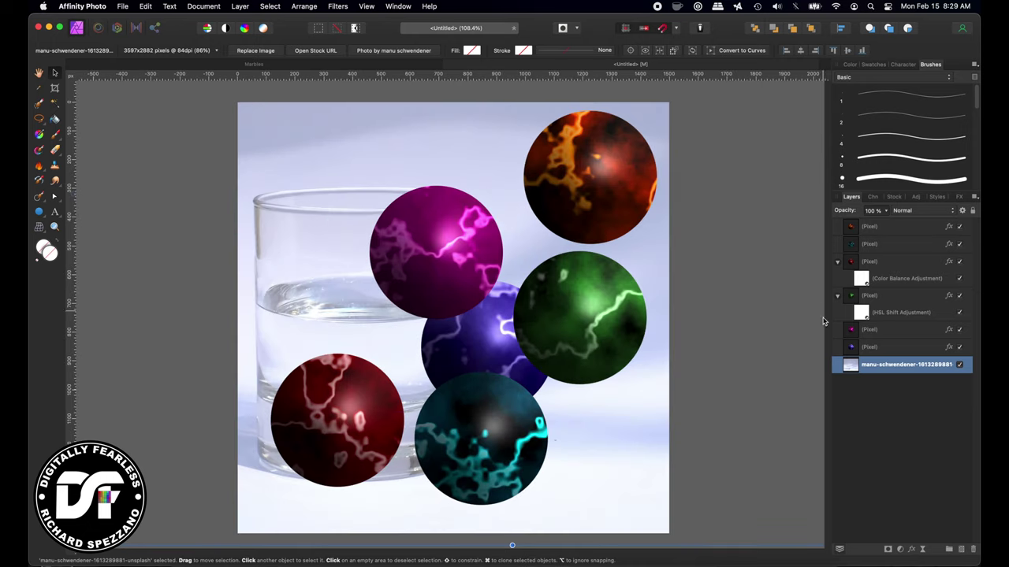
# Scale all six marbles down together to about 672 × 687 px, keeping them over the lower part of the glass
pyautogui.click(855, 349)
pyautogui.keyDown('shift'); pyautogui.click(854, 230); pyautogui.keyUp('shift')
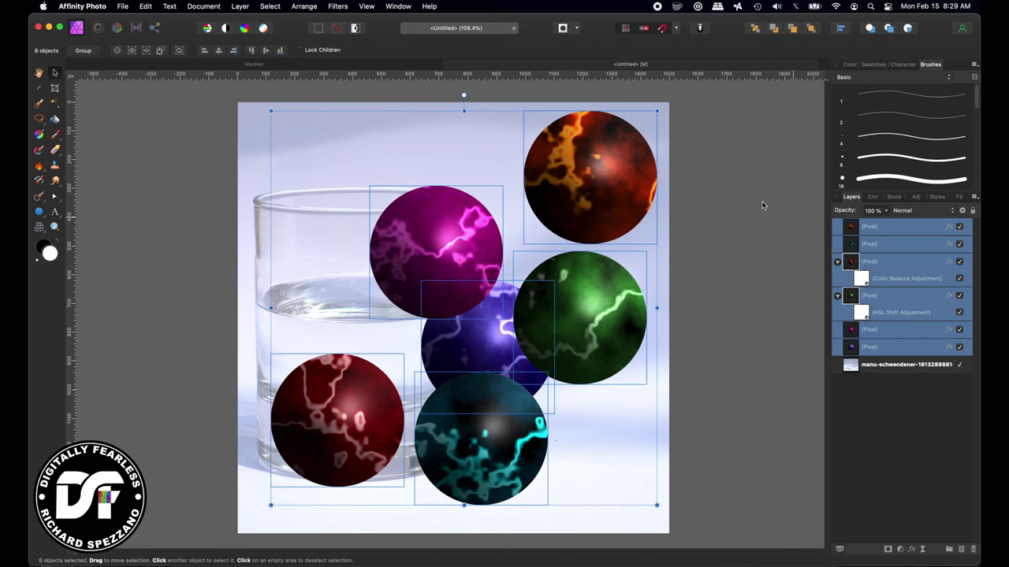
pyautogui.moveTo(662, 107); pyautogui.dragTo(494, 334)
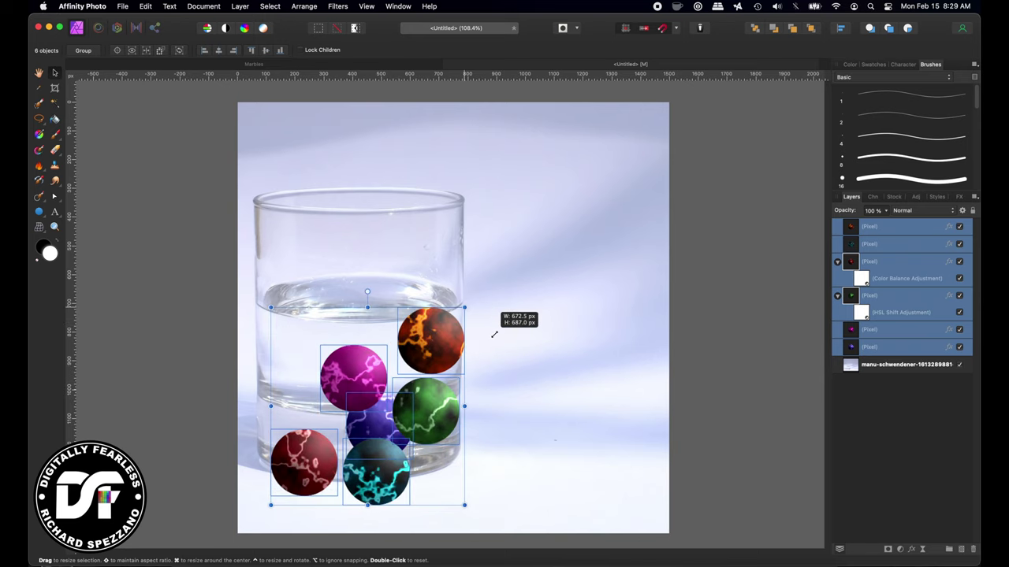
pyautogui.click(568, 339)
pyautogui.moveTo(491, 350)
pyautogui.mouseDown()
pyautogui.moveTo(592, 400)
pyautogui.moveTo(549, 368)
pyautogui.moveTo(492, 350)
pyautogui.mouseUp()
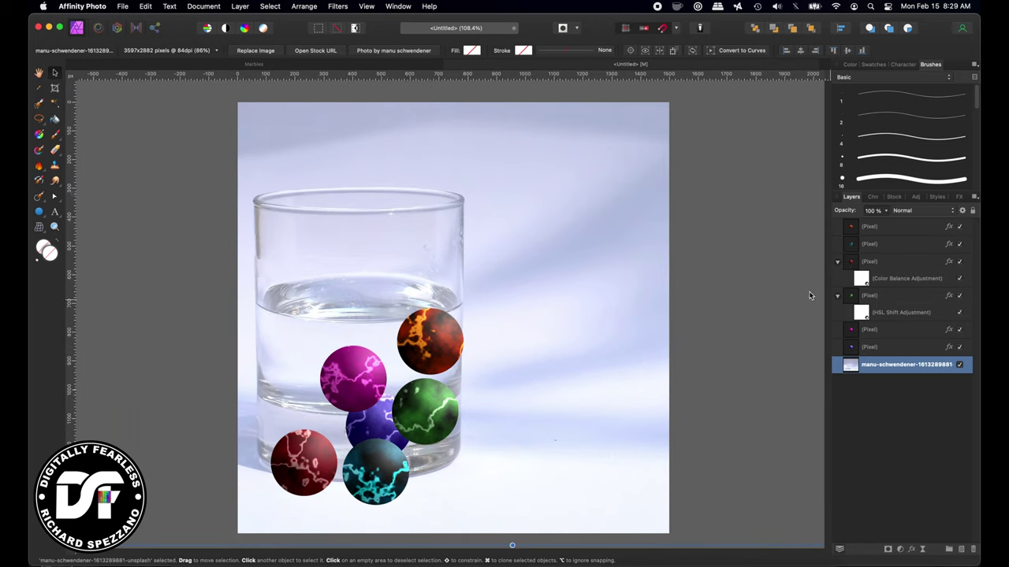
# Move the orange, green, cyan, blue and red marbles out of the glass into a pile at its lower right
pyautogui.click(434, 349)
pyautogui.moveTo(434, 349); pyautogui.dragTo(564, 453)
pyautogui.moveTo(441, 410); pyautogui.dragTo(589, 436)
pyautogui.moveTo(375, 468); pyautogui.dragTo(495, 456)
pyautogui.moveTo(383, 432); pyautogui.dragTo(457, 469)
pyautogui.moveTo(322, 464); pyautogui.dragTo(496, 422)
# Fine-tune the pile, with blue, cyan and orange marbles in the front row and red and green behind them
pyautogui.moveTo(457, 473); pyautogui.dragTo(448, 488)
pyautogui.moveTo(496, 465); pyautogui.dragTo(496, 474)
pyautogui.moveTo(563, 449); pyautogui.dragTo(554, 475)
pyautogui.moveTo(531, 424); pyautogui.dragTo(552, 424)
pyautogui.moveTo(478, 417); pyautogui.dragTo(477, 428)
pyautogui.moveTo(495, 473); pyautogui.dragTo(498, 485)
pyautogui.moveTo(554, 471); pyautogui.dragTo(556, 478)
pyautogui.moveTo(540, 419); pyautogui.dragTo(536, 430)
pyautogui.click(440, 484)
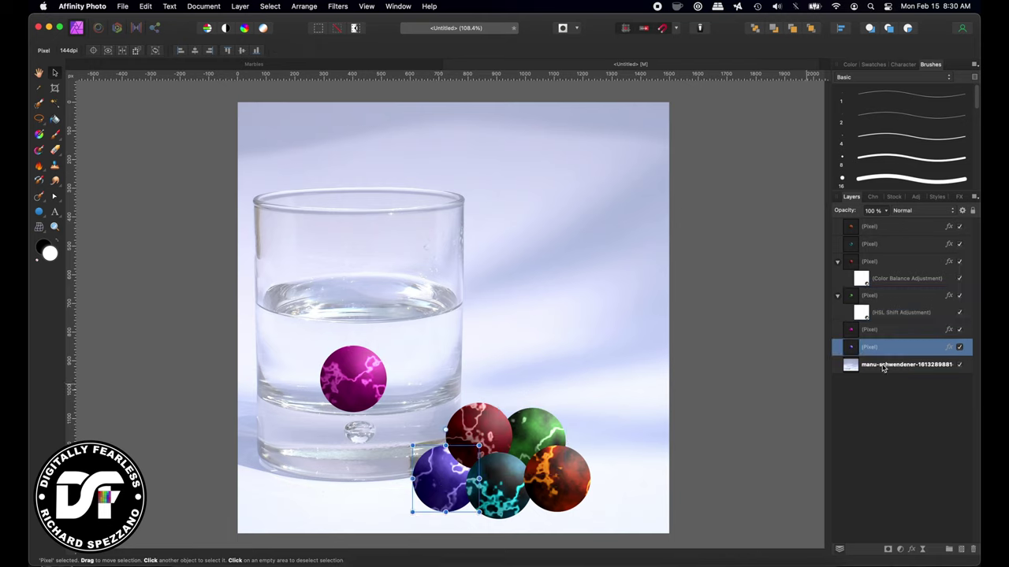
# Reorder the layers so the blue marble overlaps the red one and the cyan marble overlaps the orange one, lowering the orange marble slightly
pyautogui.moveTo(848, 351); pyautogui.dragTo(839, 261)
pyautogui.moveTo(554, 482); pyautogui.dragTo(552, 491)
pyautogui.moveTo(860, 226); pyautogui.dragTo(856, 274)
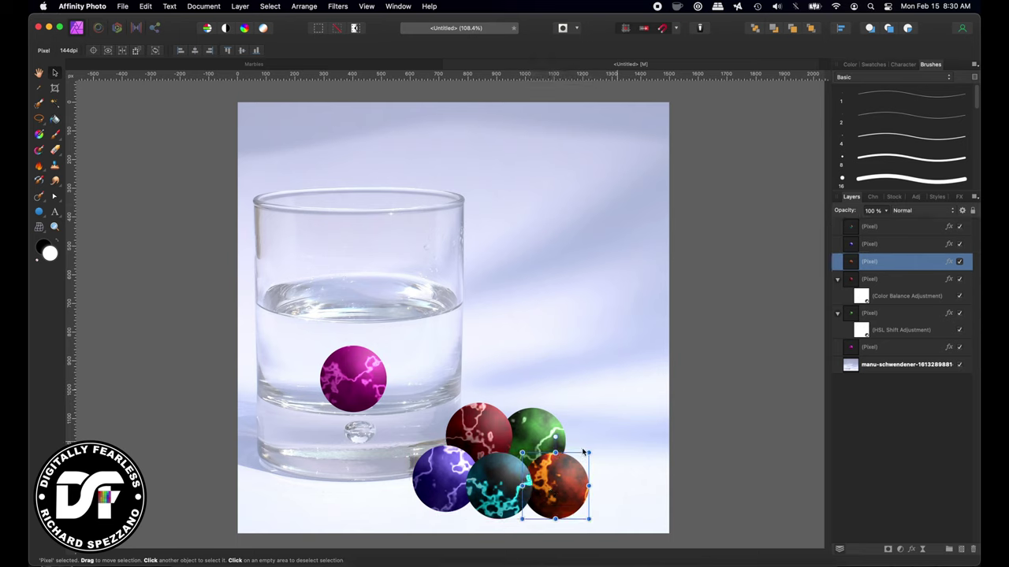
# Shrink the red and green rear marbles slightly and enlarge the cyan front marble a little
pyautogui.moveTo(486, 429); pyautogui.dragTo(487, 428)
pyautogui.keyDown('shift'); pyautogui.click(536, 427); pyautogui.keyUp('shift')
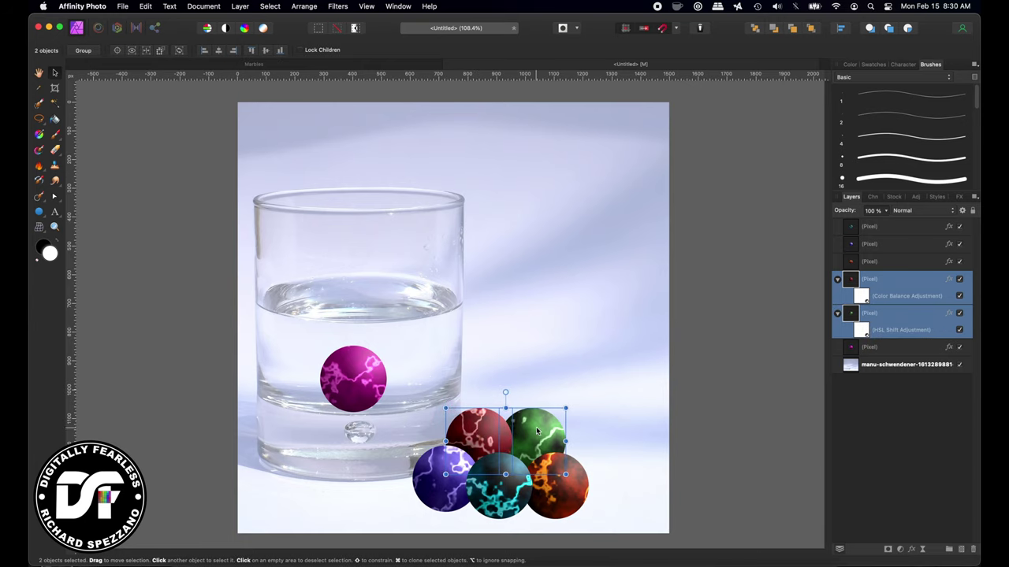
pyautogui.moveTo(446, 408); pyautogui.dragTo(453, 412)
pyautogui.click(520, 501)
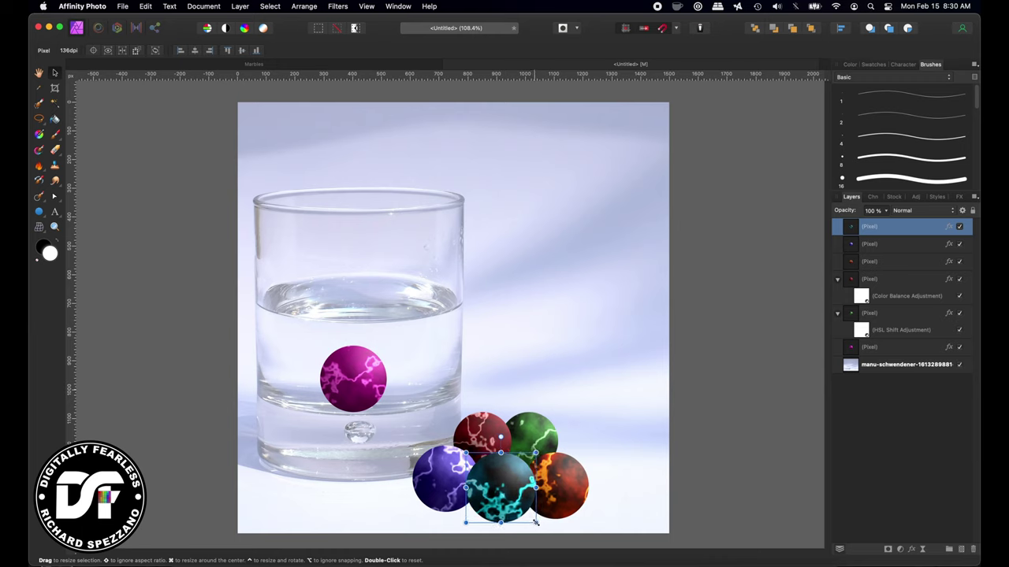
# Move the glass photo and all six marbles upward together on the canvas
pyautogui.click(772, 252)
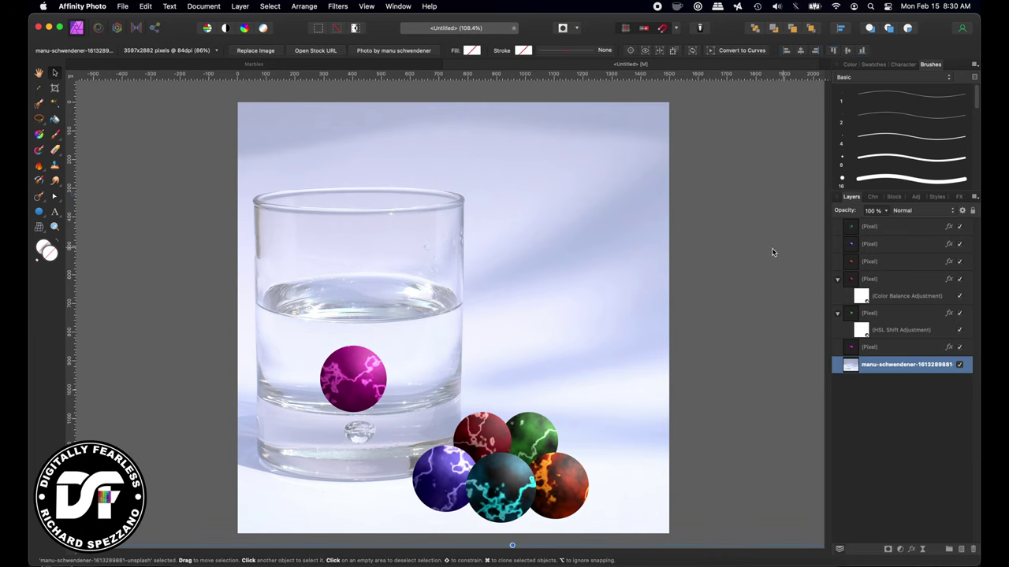
pyautogui.keyDown('shift'); pyautogui.click(855, 227); pyautogui.keyUp('shift')
pyautogui.moveTo(565, 364); pyautogui.dragTo(565, 335)
# Nudge the blue marble slightly right and move the magenta marble toward the right wall of the glass, in the water
pyautogui.click(456, 441)
pyautogui.moveTo(453, 448); pyautogui.dragTo(456, 443)
pyautogui.click(364, 339)
pyautogui.moveTo(359, 341)
pyautogui.mouseDown()
pyautogui.moveTo(396, 327)
pyautogui.moveTo(412, 301)
pyautogui.moveTo(404, 329)
pyautogui.mouseUp()
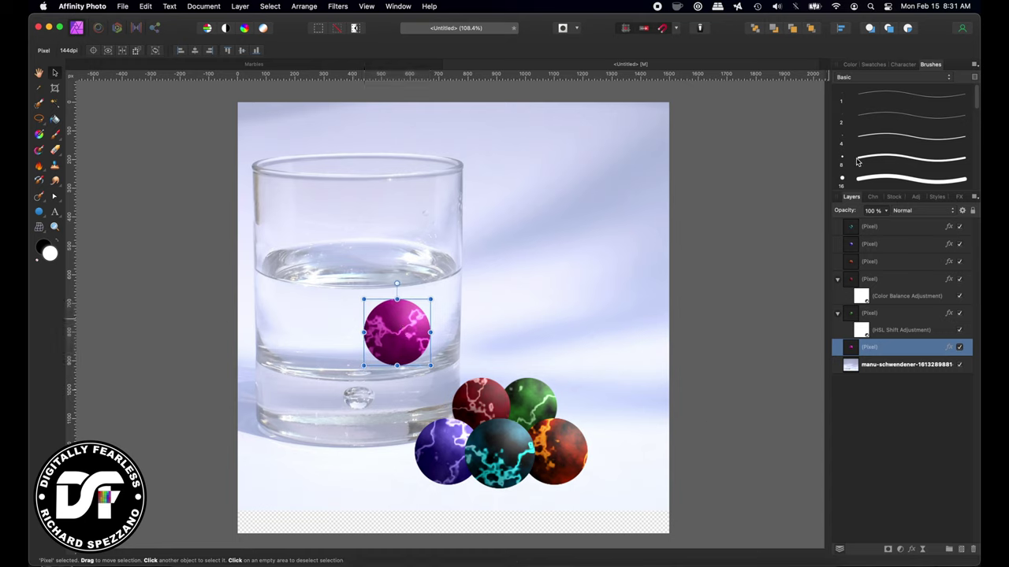
# Enlarge all six marbles together slightly and deselect them
pyautogui.keyDown('shift'); pyautogui.click(852, 230); pyautogui.keyUp('shift')
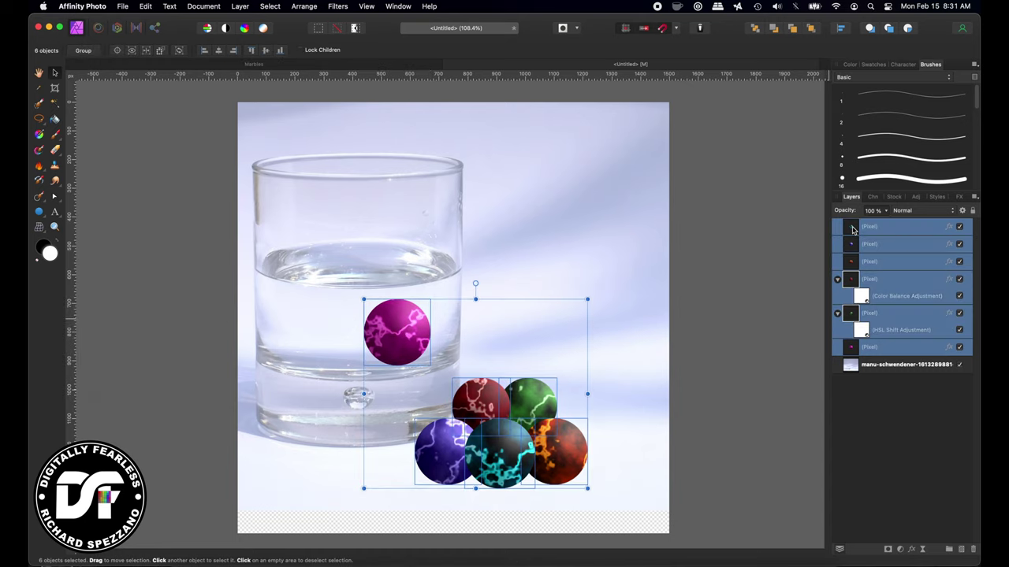
pyautogui.moveTo(586, 296); pyautogui.dragTo(605, 284)
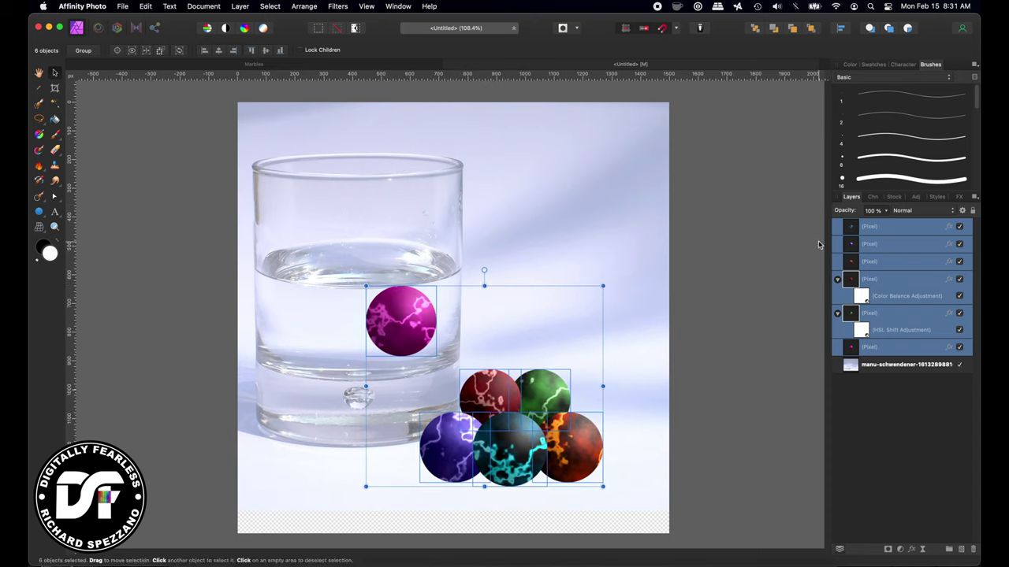
pyautogui.click(781, 248)
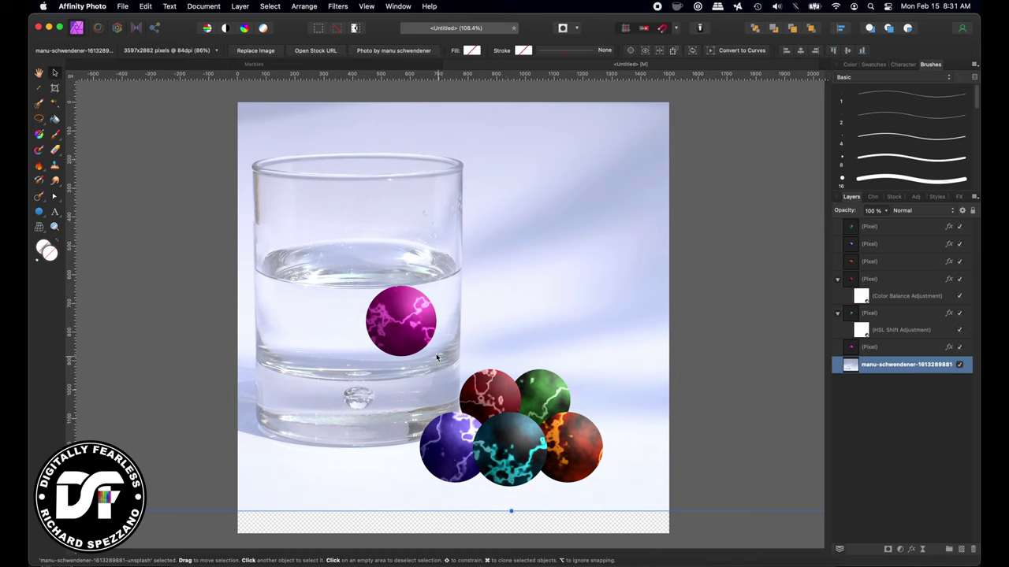
# Rearrange the marble pile with the cyan and orange marbles lower, blue closer in, red behind cyan and green behind orange
pyautogui.click(506, 468)
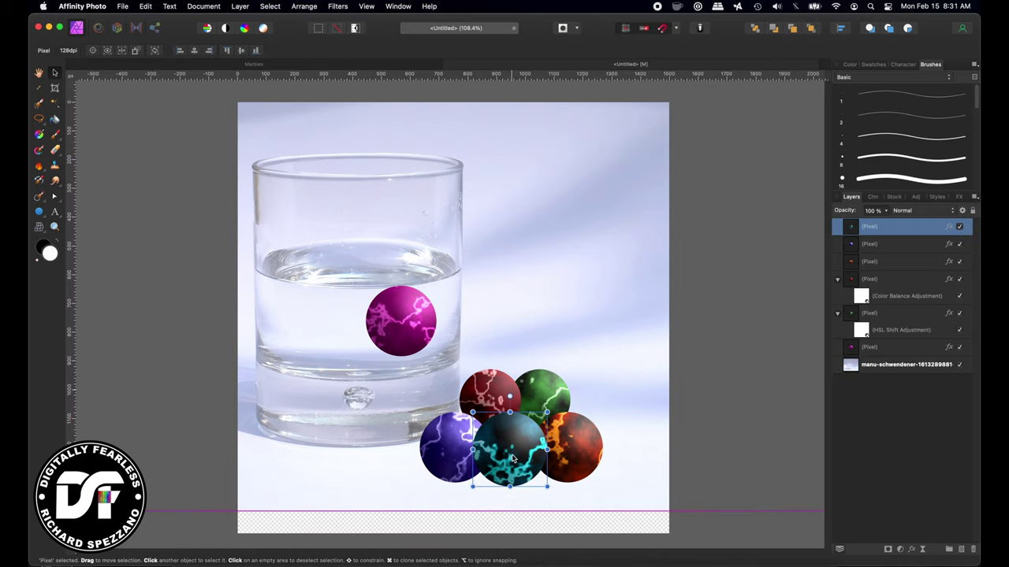
pyautogui.moveTo(514, 460); pyautogui.dragTo(511, 471)
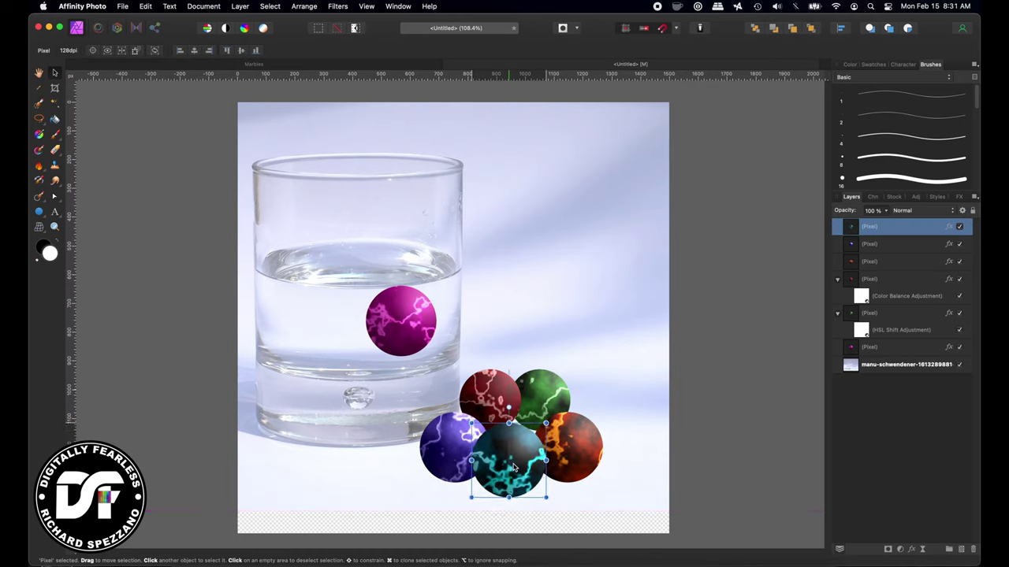
pyautogui.click(537, 408)
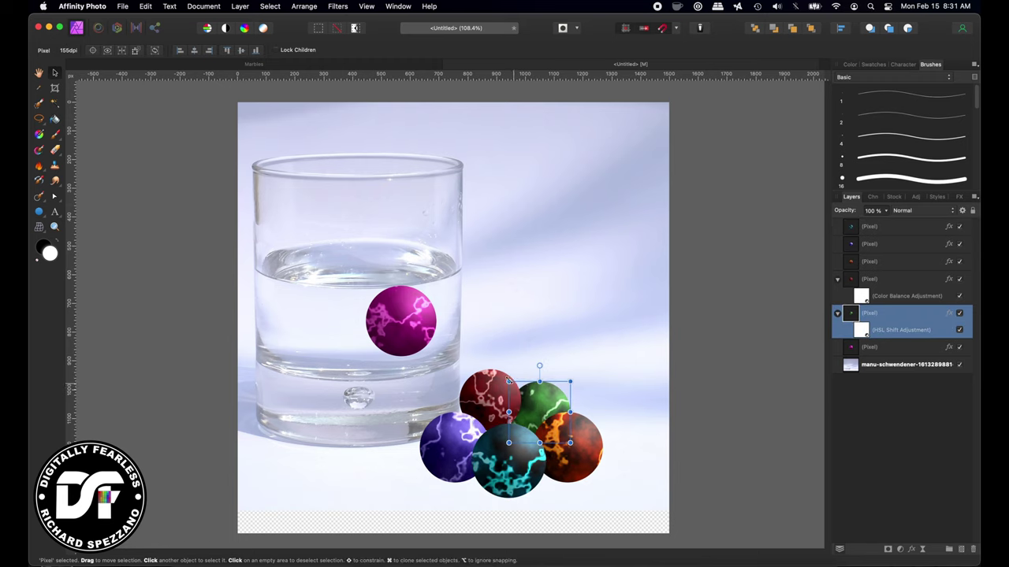
pyautogui.click(495, 389)
pyautogui.moveTo(495, 389); pyautogui.dragTo(473, 406)
pyautogui.moveTo(443, 404); pyautogui.dragTo(484, 389)
pyautogui.click(524, 405)
pyautogui.moveTo(548, 404); pyautogui.dragTo(581, 403)
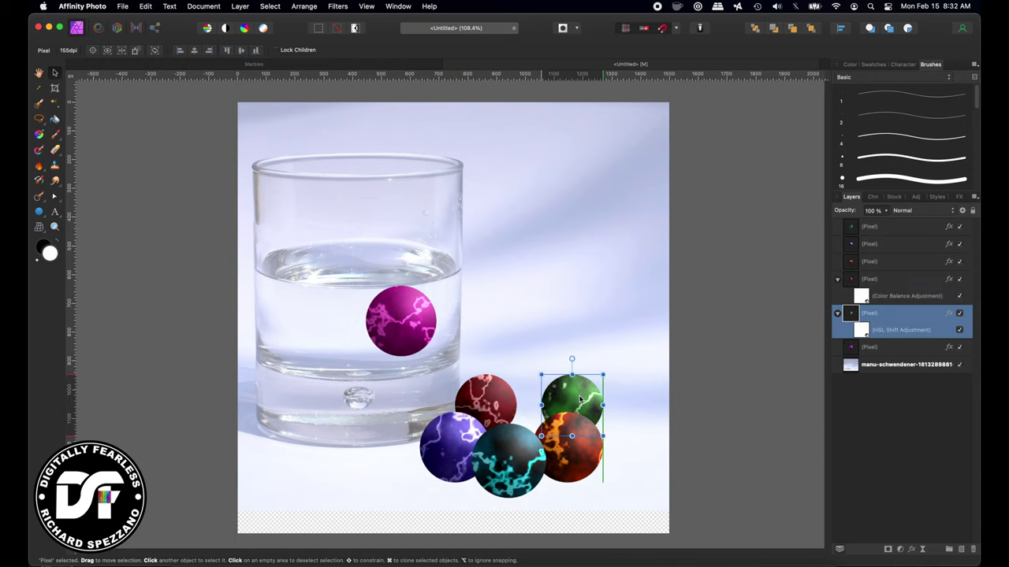
pyautogui.moveTo(513, 402); pyautogui.dragTo(542, 411)
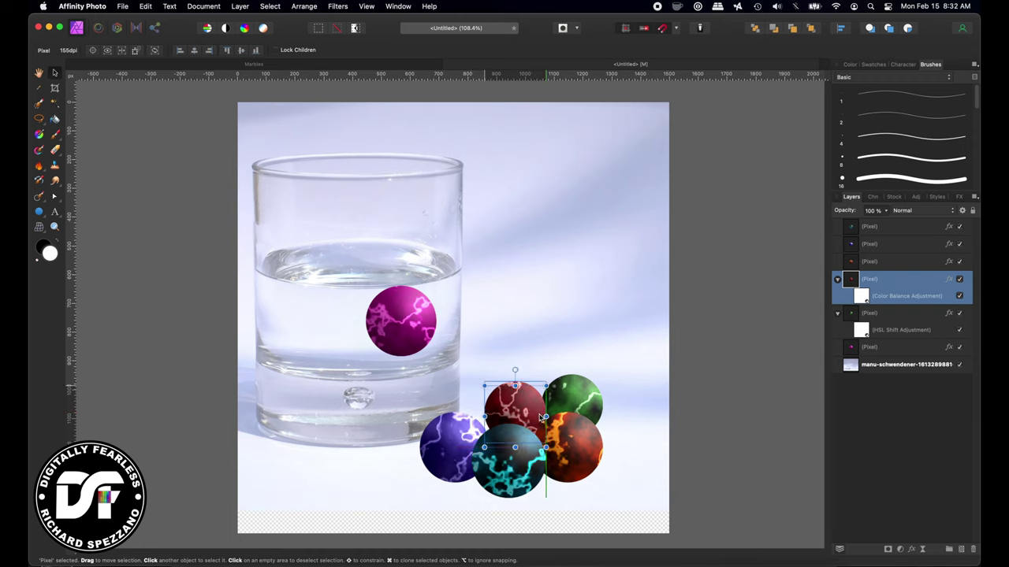
pyautogui.click(571, 449)
# Lower the magenta marble slightly in the water, bulge its left side slightly with Mesh Warp and apply the warp
pyautogui.click(419, 317)
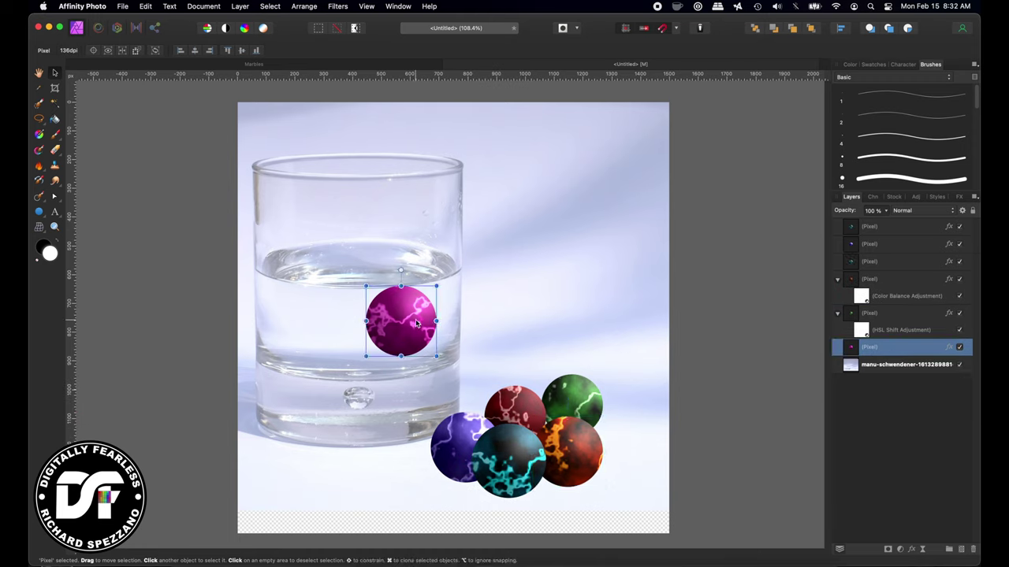
pyautogui.moveTo(417, 322)
pyautogui.mouseDown()
pyautogui.moveTo(516, 465)
pyautogui.moveTo(419, 333)
pyautogui.mouseUp()
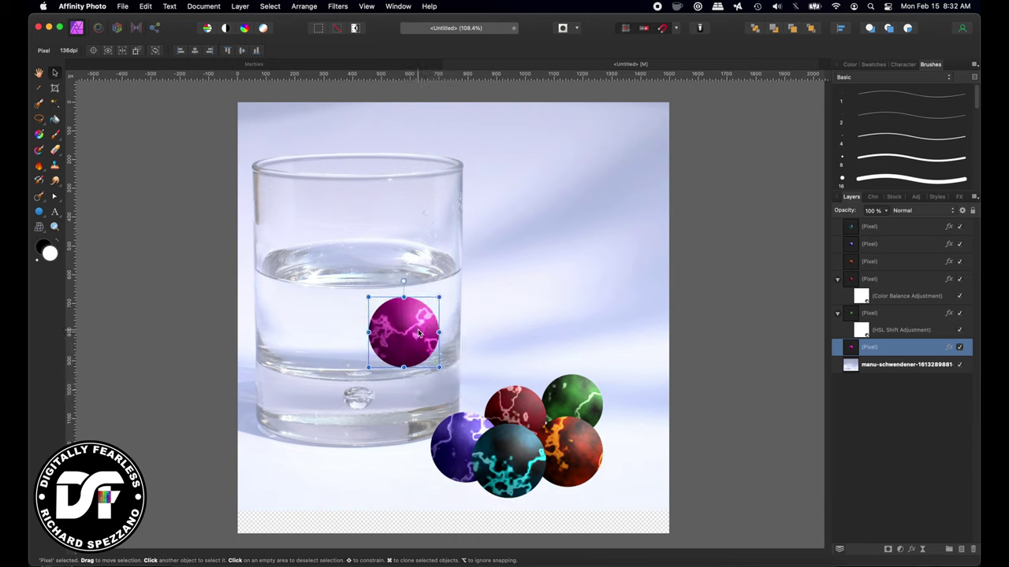
pyautogui.click(38, 229)
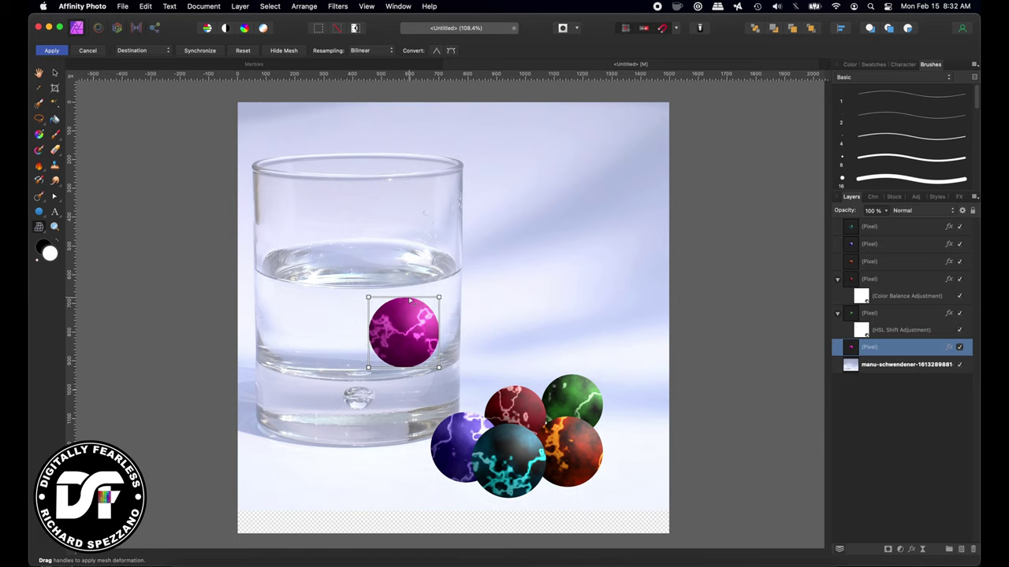
pyautogui.moveTo(371, 335); pyautogui.dragTo(390, 347)
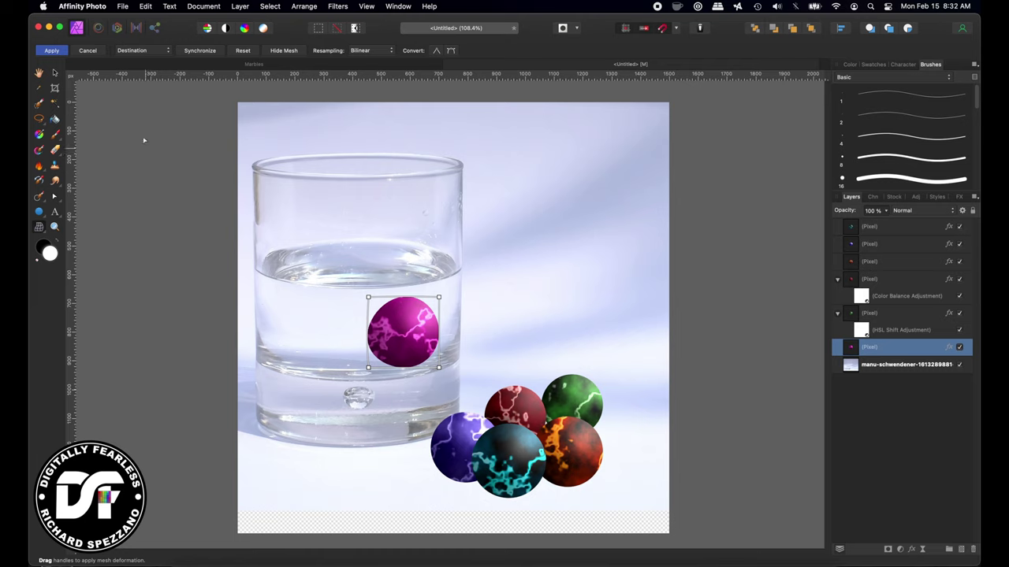
pyautogui.click(51, 50)
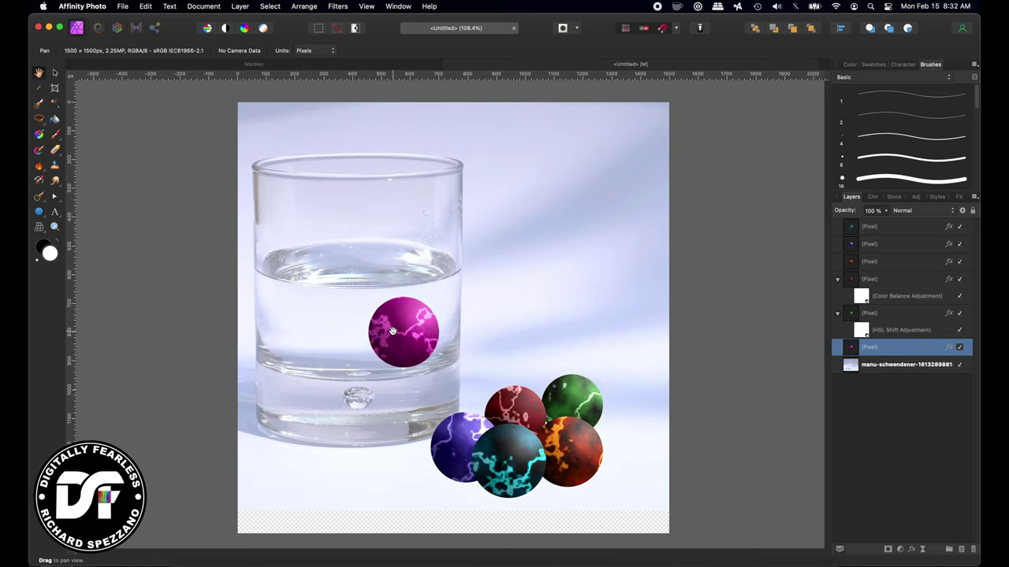
# Try a further slight mesh warp on the left and upper edges of the magenta marble
pyautogui.click(39, 227)
pyautogui.moveTo(368, 364); pyautogui.dragTo(367, 363)
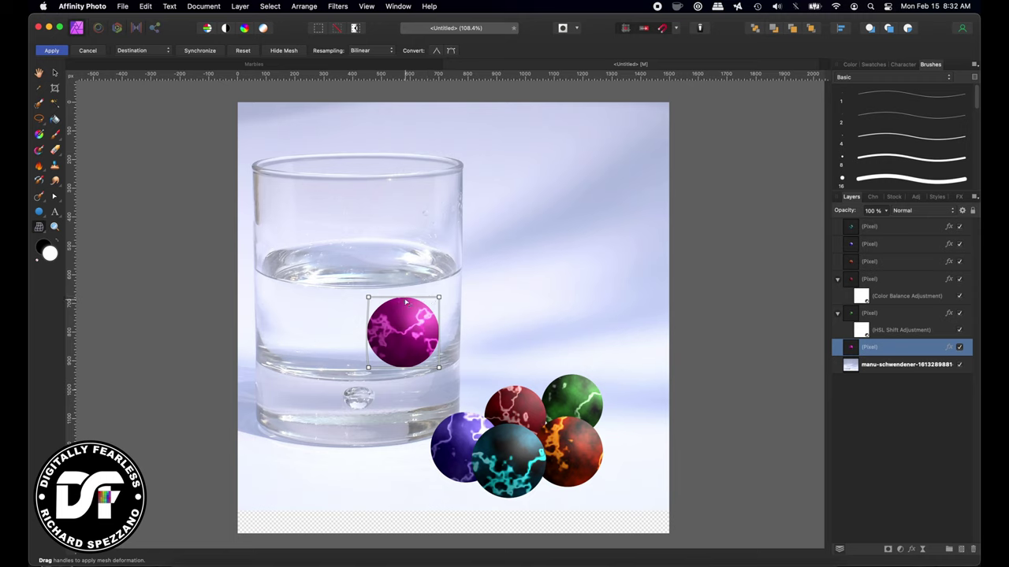
pyautogui.moveTo(406, 300); pyautogui.dragTo(403, 301)
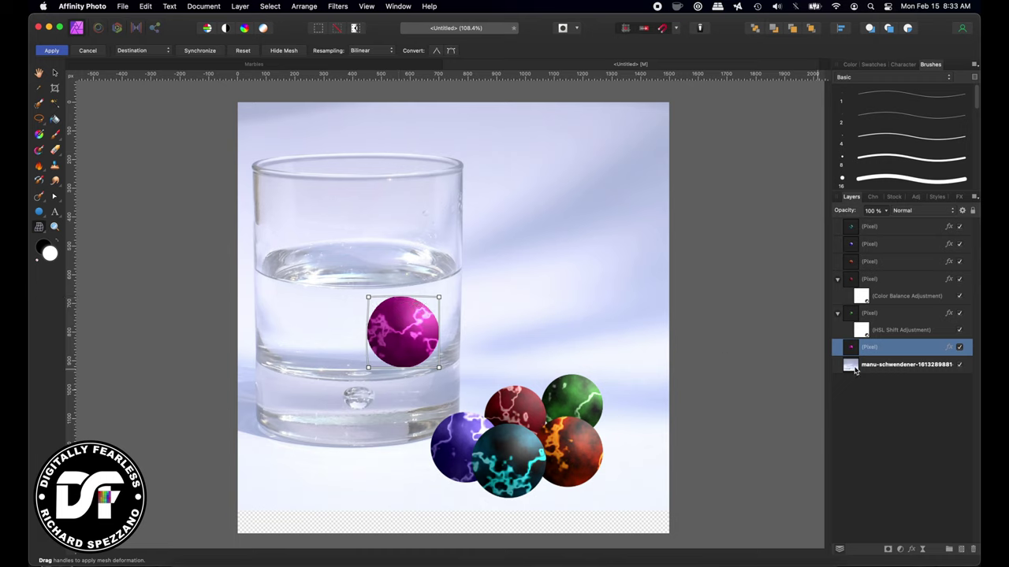
# Duplicate the water glass photo layer and place the copy directly above the magenta marble's layer
pyautogui.click(856, 370)
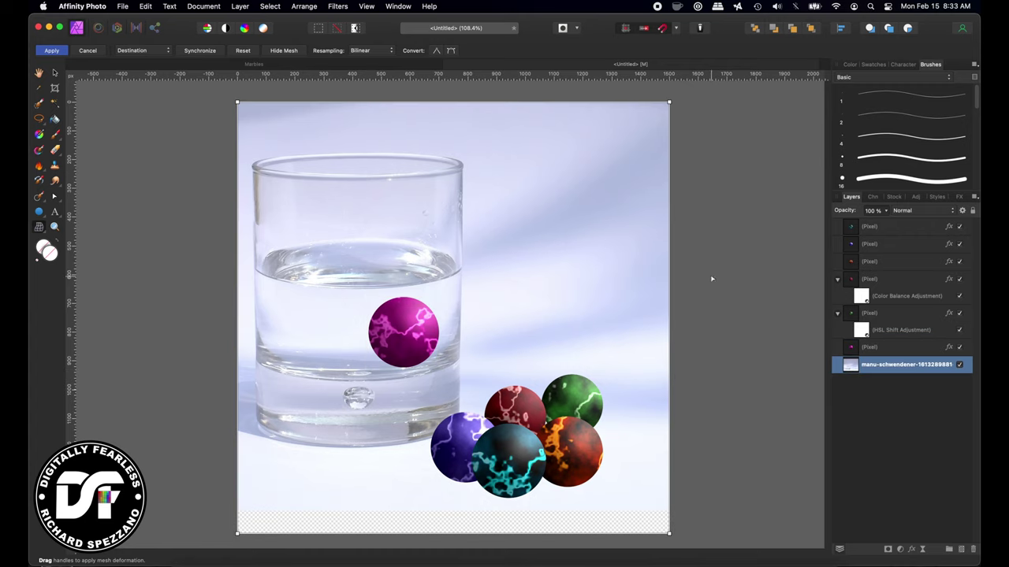
pyautogui.press('super+j')
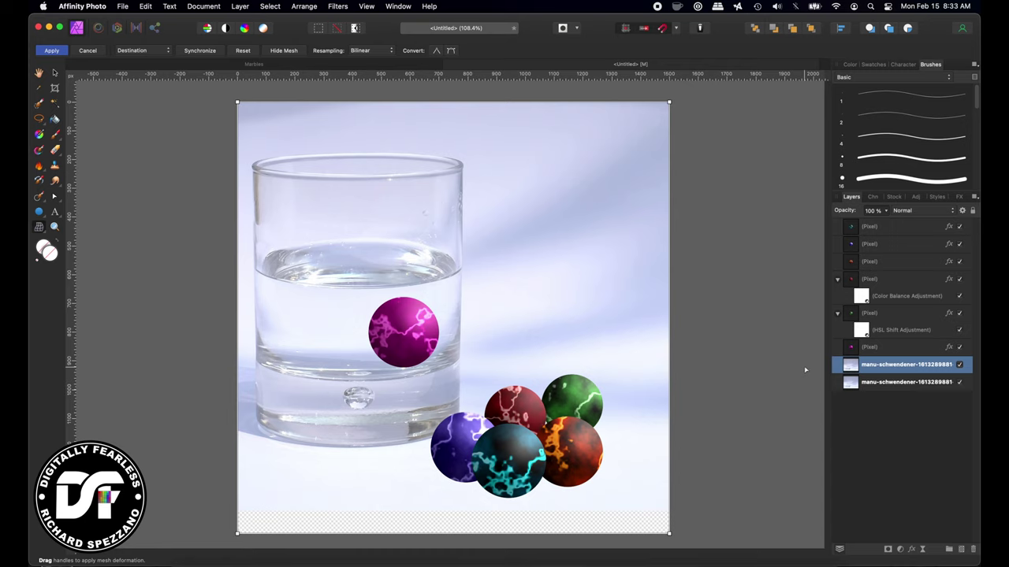
pyautogui.moveTo(850, 370); pyautogui.dragTo(842, 349)
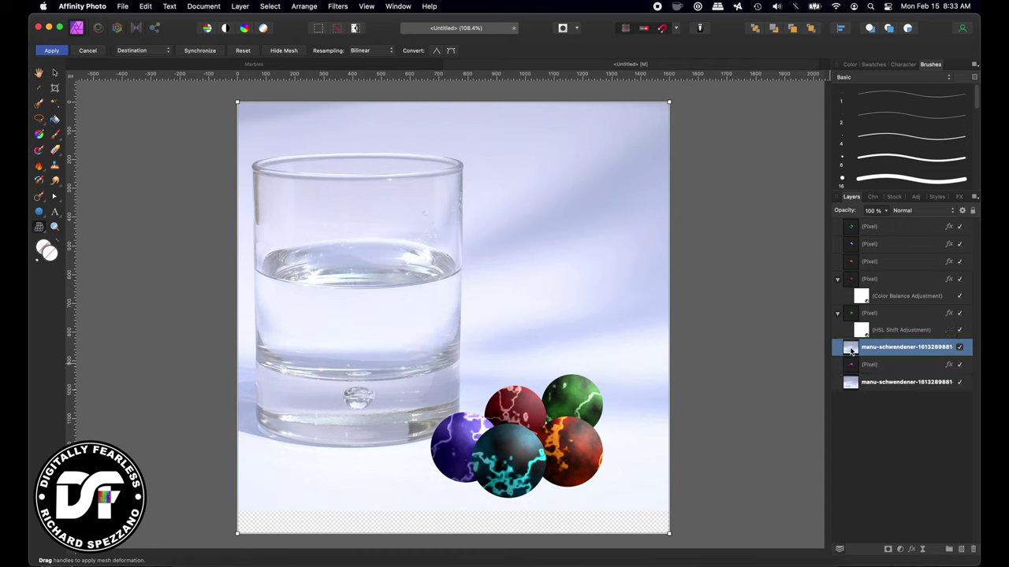
# Lower the copied glass photo's source layer blend range with a non-linear curve, dipping past the middle and ending at 43% output
pyautogui.click(962, 212)
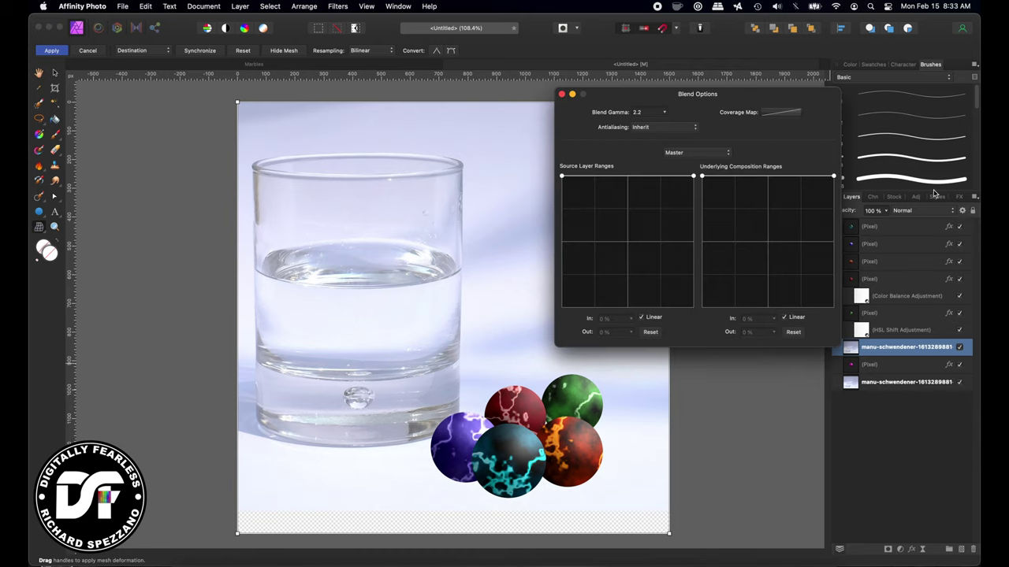
pyautogui.click(641, 318)
pyautogui.moveTo(694, 176); pyautogui.dragTo(694, 252)
pyautogui.moveTo(635, 221); pyautogui.dragTo(694, 251)
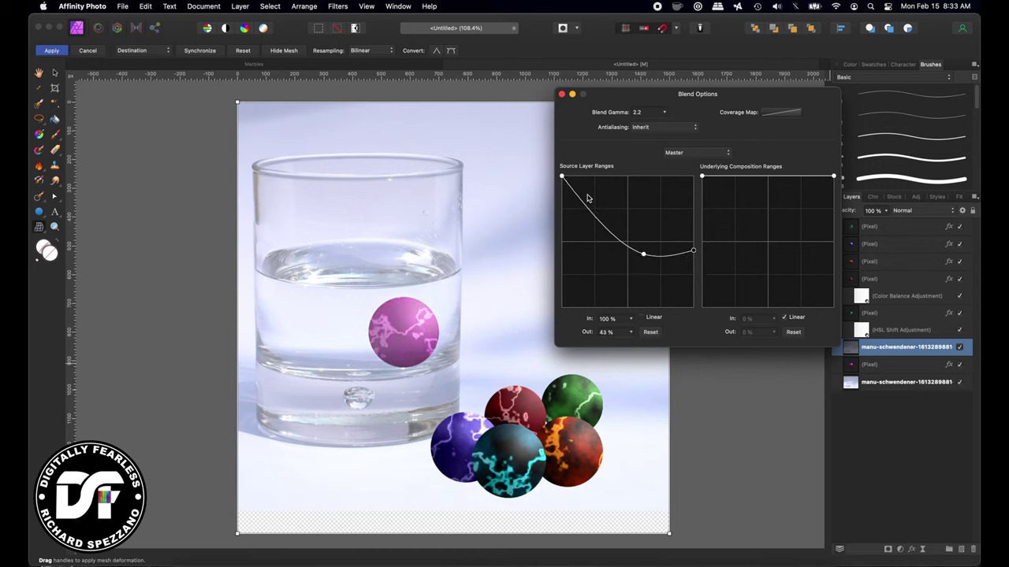
pyautogui.moveTo(561, 178)
pyautogui.mouseDown()
pyautogui.moveTo(597, 196)
pyautogui.moveTo(547, 223)
pyautogui.moveTo(551, 178)
pyautogui.mouseUp()
pyautogui.click(561, 95)
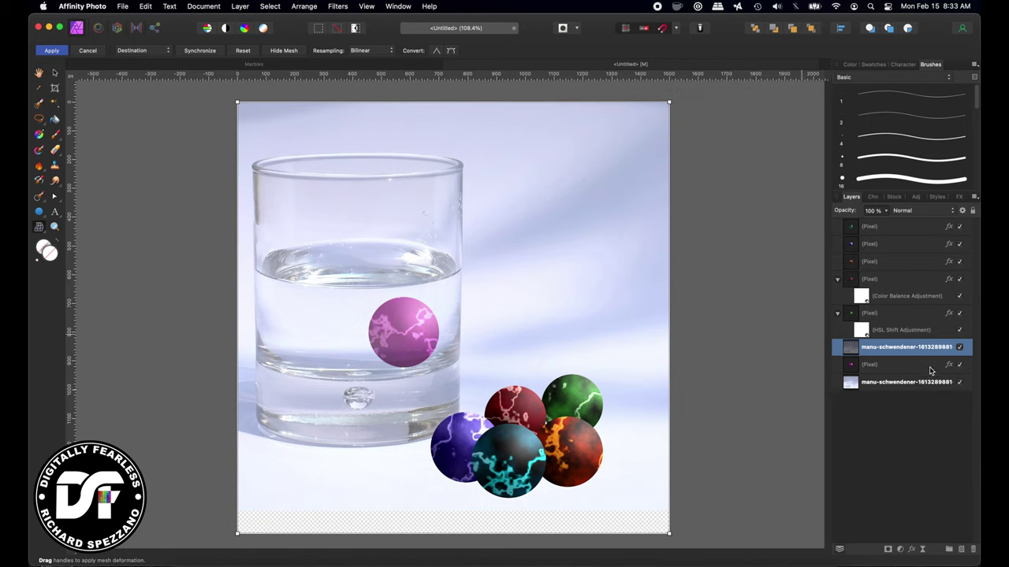
# Distort the edge of the magenta marble slightly with Mesh Warp and apply the warp
pyautogui.click(855, 367)
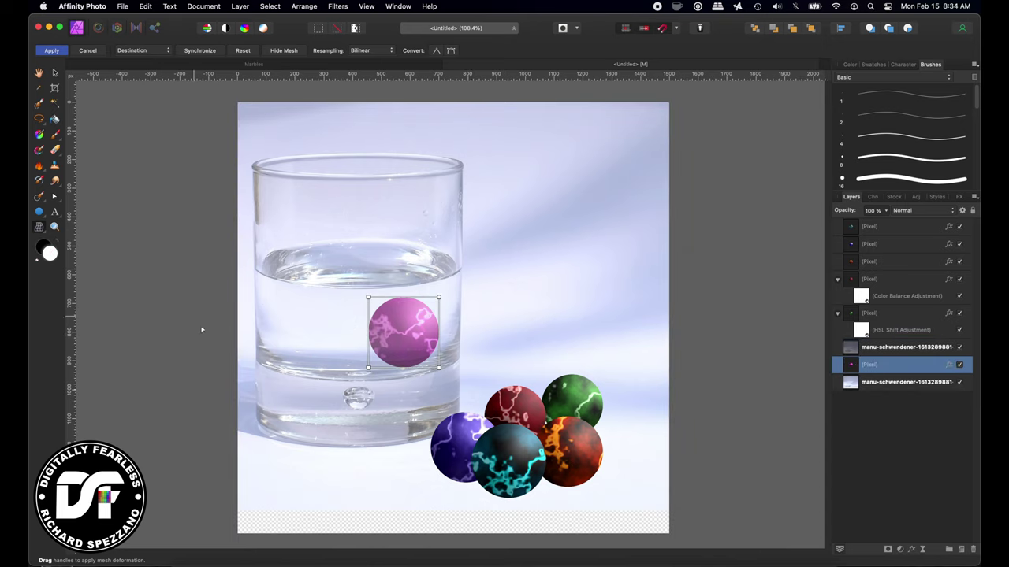
pyautogui.moveTo(370, 327); pyautogui.dragTo(370, 327)
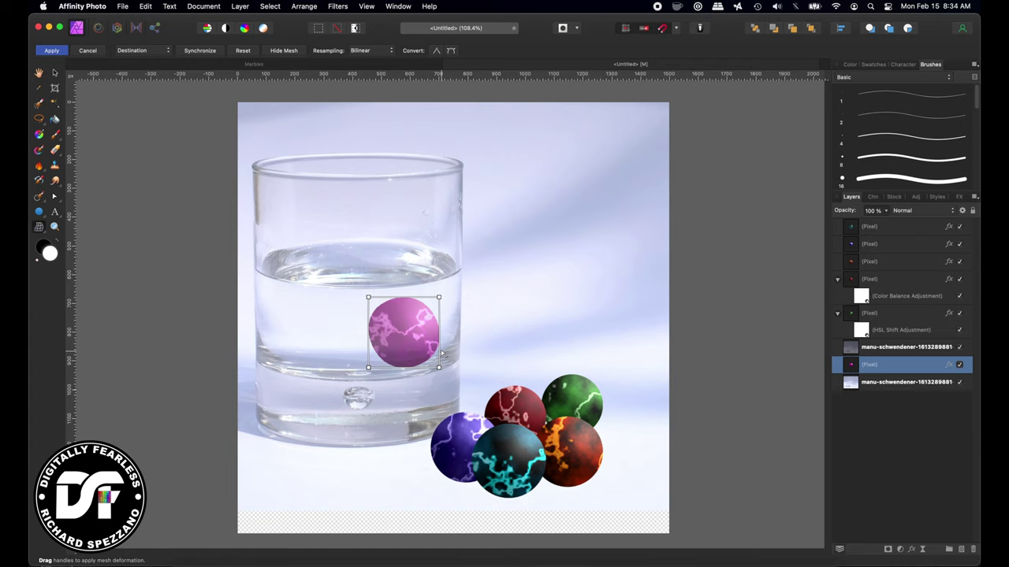
pyautogui.click(52, 51)
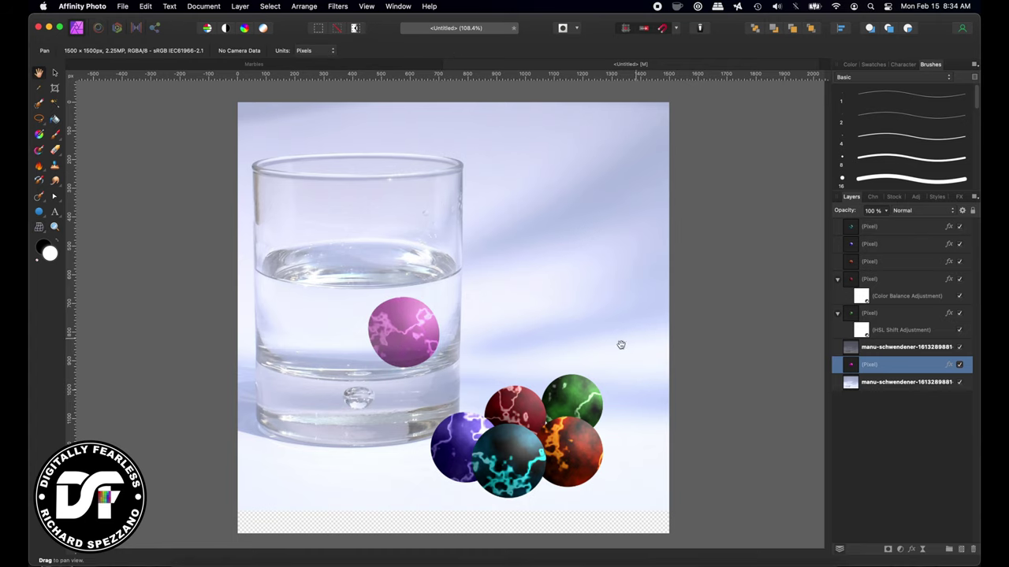
# Select the blue, cyan, orange, green and red marbles and group them
pyautogui.click(55, 73)
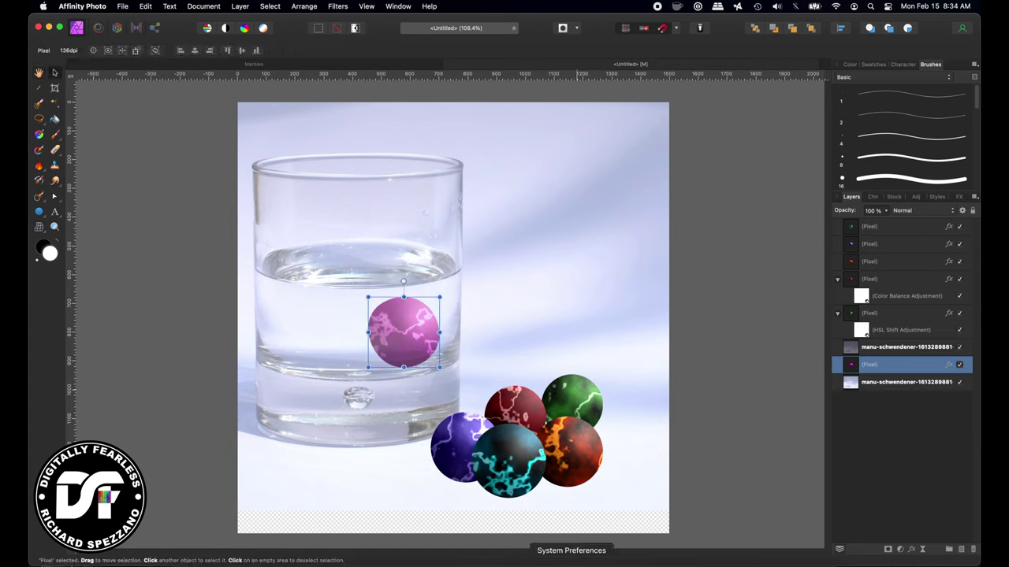
pyautogui.click(467, 444)
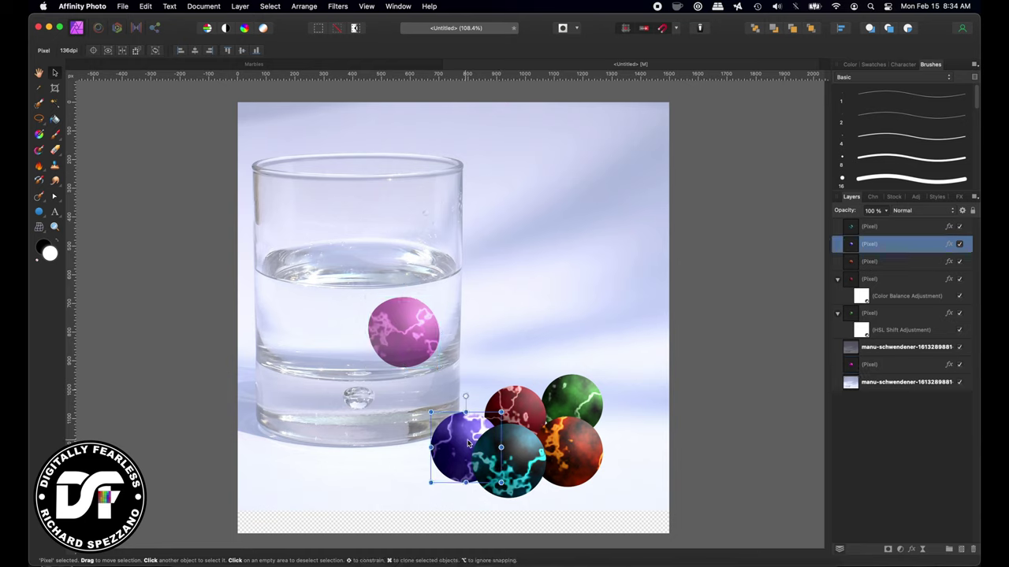
pyautogui.keyDown('shift'); pyautogui.click(528, 456); pyautogui.keyUp('shift')
pyautogui.keyDown('shift'); pyautogui.click(581, 446); pyautogui.keyUp('shift')
pyautogui.keyDown('shift'); pyautogui.click(579, 391); pyautogui.keyUp('shift')
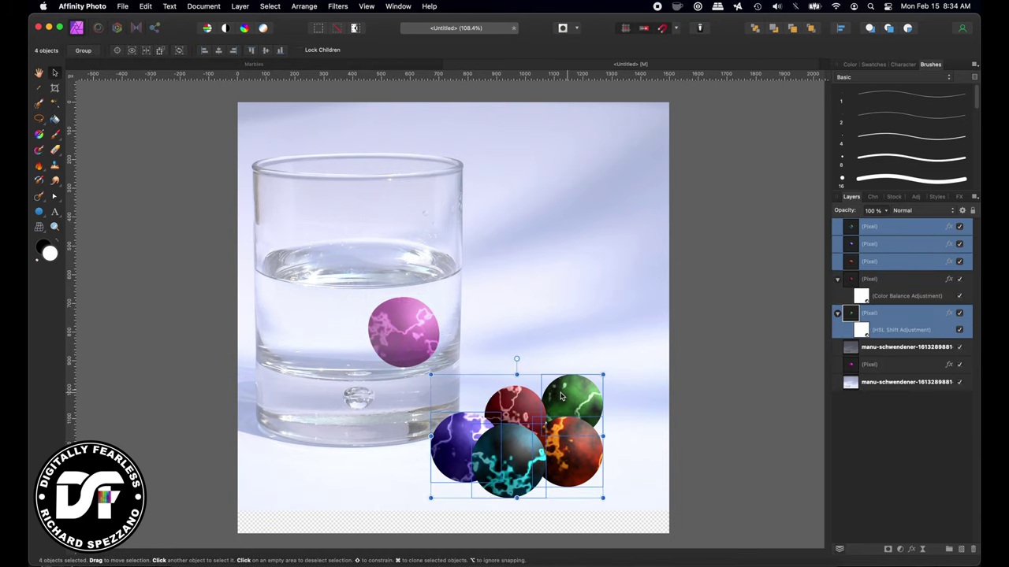
pyautogui.keyDown('shift'); pyautogui.click(516, 402); pyautogui.keyUp('shift')
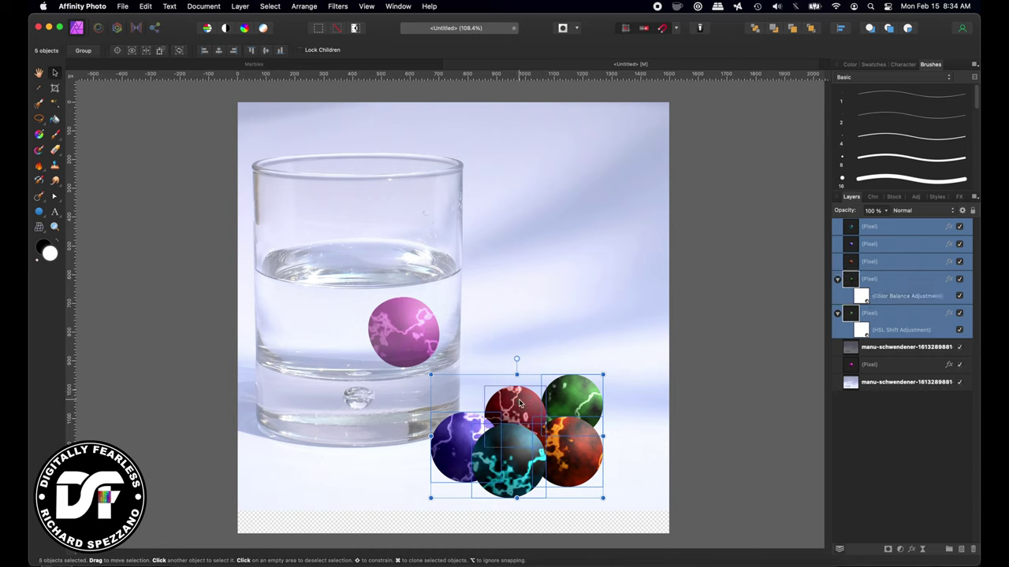
pyautogui.press('super+g')
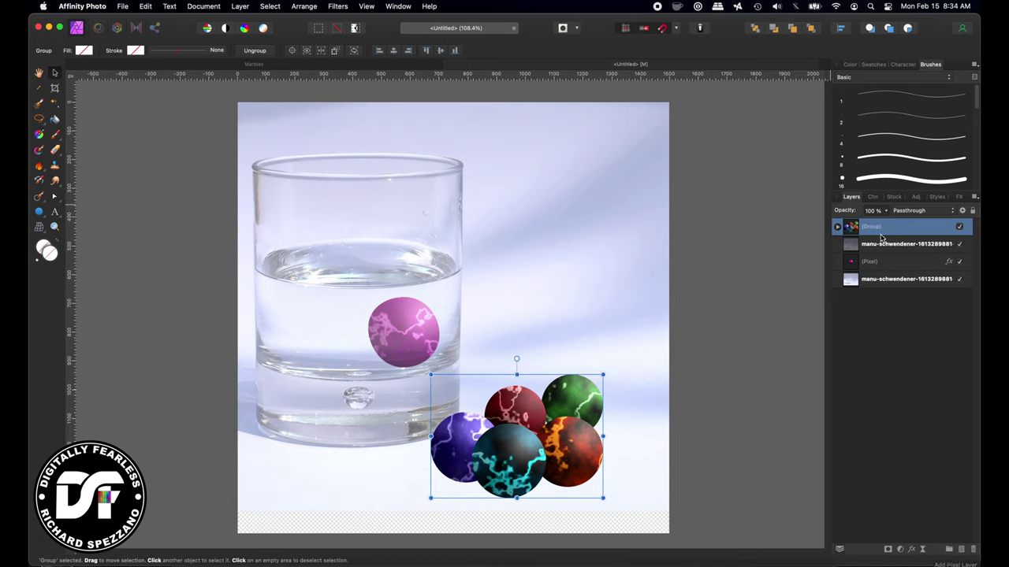
# Add an outer shadow to the marble group with a 36.4 px radius, 29.6 px offset and 204° angle
pyautogui.click(912, 550)
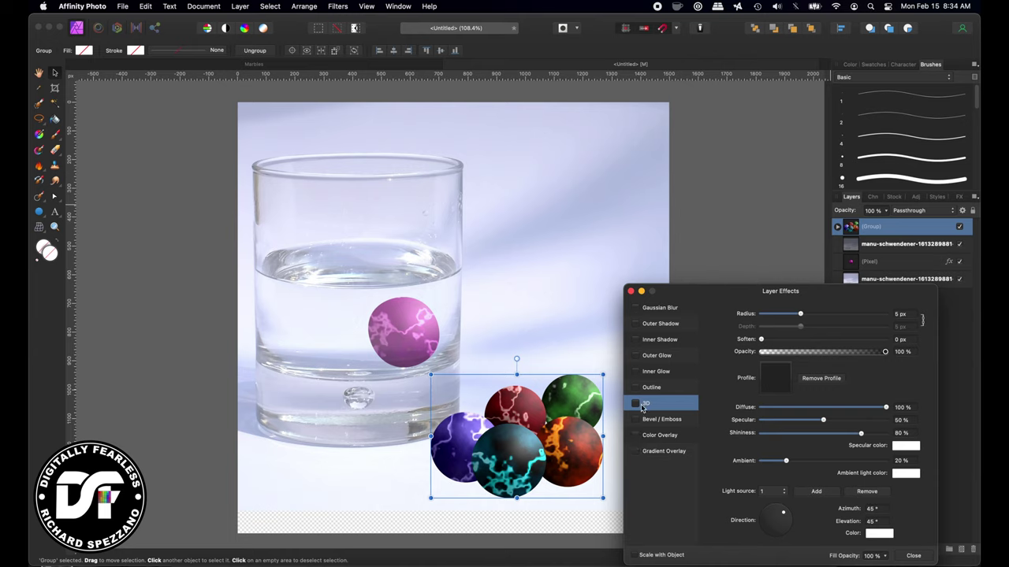
pyautogui.click(635, 325)
pyautogui.click(673, 327)
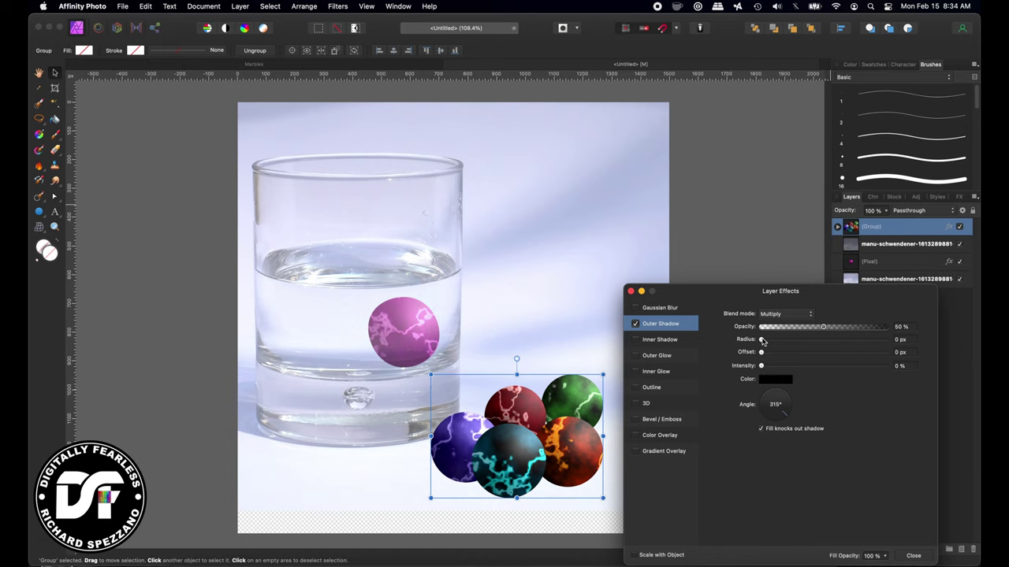
pyautogui.moveTo(762, 341); pyautogui.dragTo(825, 352)
pyautogui.moveTo(762, 354); pyautogui.dragTo(844, 369)
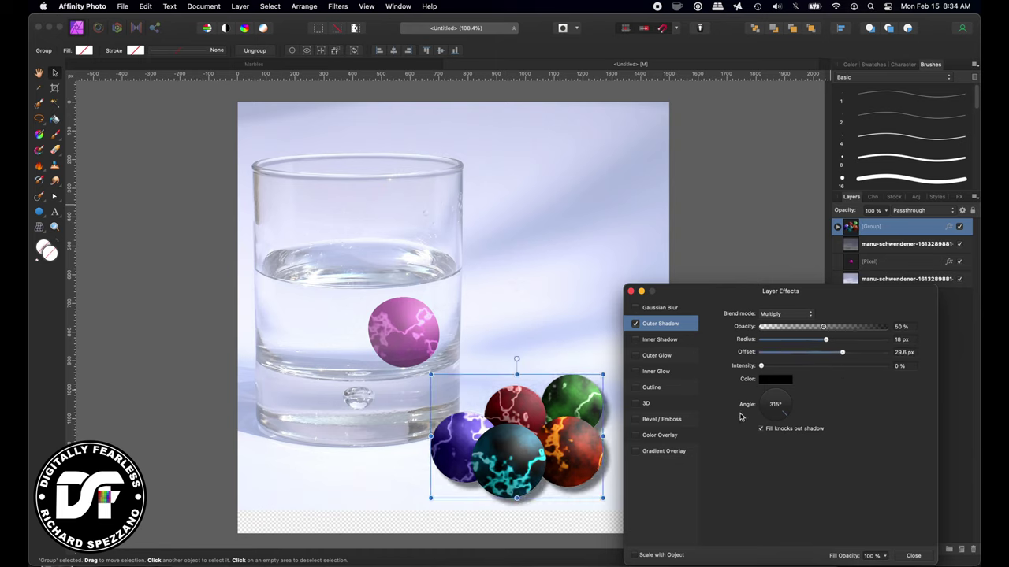
pyautogui.moveTo(770, 396); pyautogui.dragTo(760, 415)
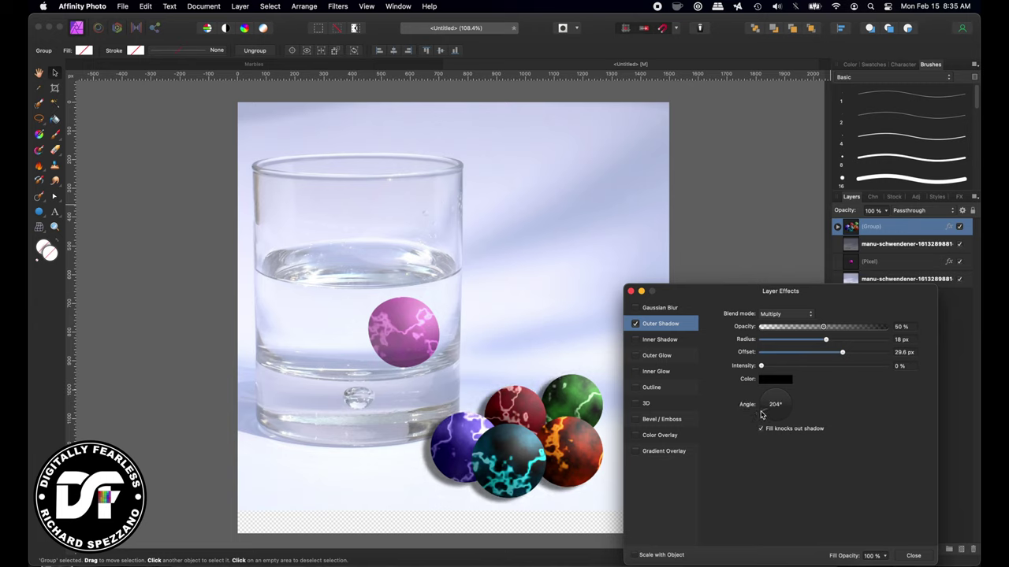
pyautogui.moveTo(760, 414); pyautogui.dragTo(760, 415)
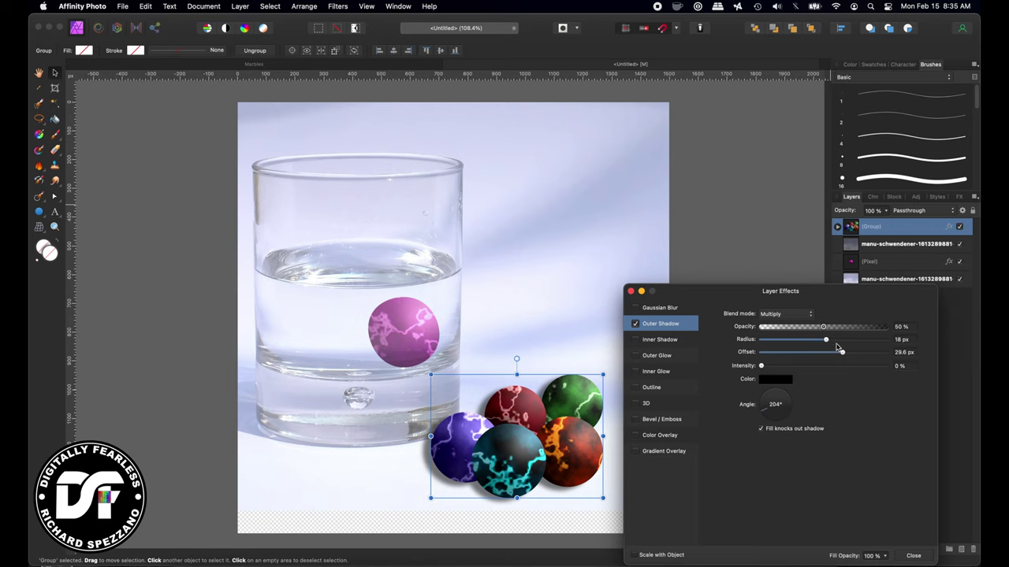
pyautogui.moveTo(828, 345); pyautogui.dragTo(852, 349)
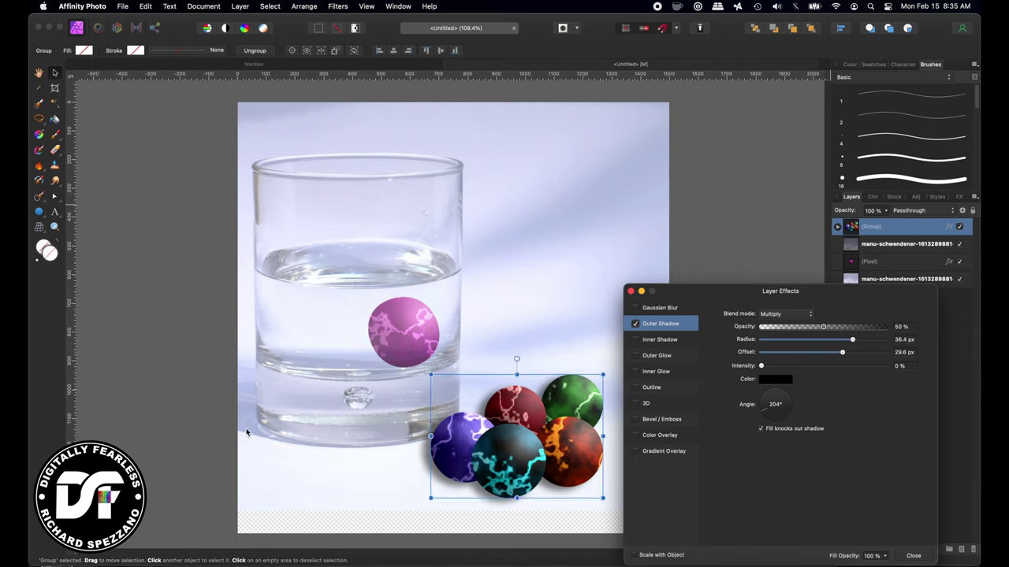
# Colour the group's outer shadow a darkened blue sampled from the glass's shadow (H 223, S 43, L 54) and set its angle to 180°
pyautogui.click(777, 380)
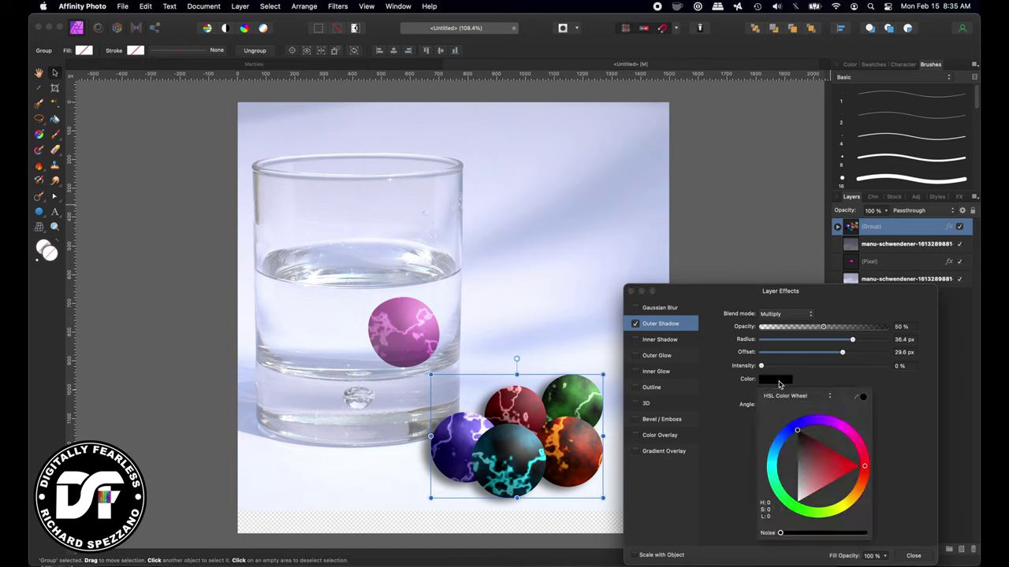
pyautogui.moveTo(865, 400); pyautogui.dragTo(245, 425)
pyautogui.click(864, 399)
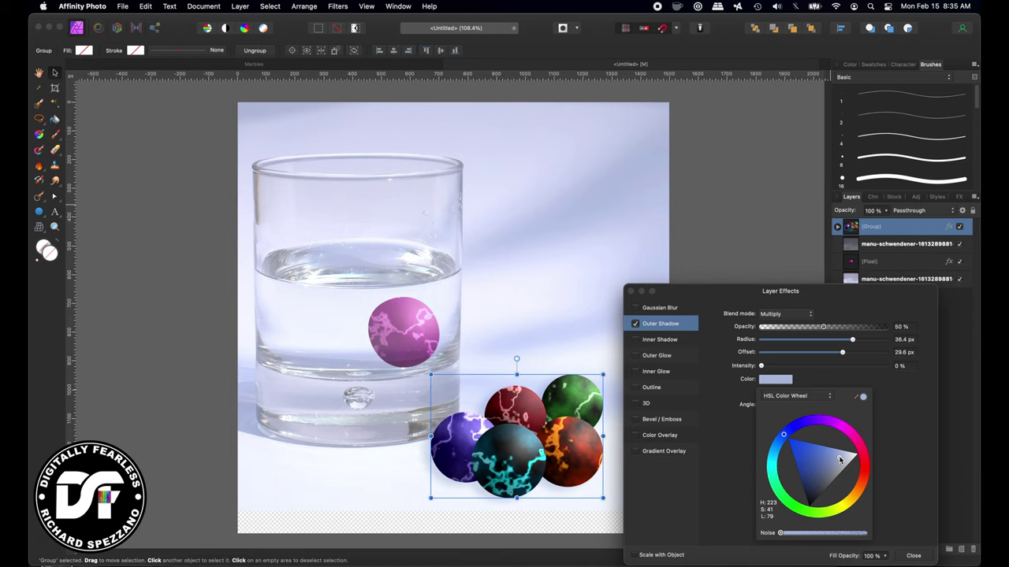
pyautogui.moveTo(840, 460); pyautogui.dragTo(800, 474)
pyautogui.moveTo(818, 472)
pyautogui.mouseDown()
pyautogui.moveTo(826, 467)
pyautogui.moveTo(817, 464)
pyautogui.mouseUp()
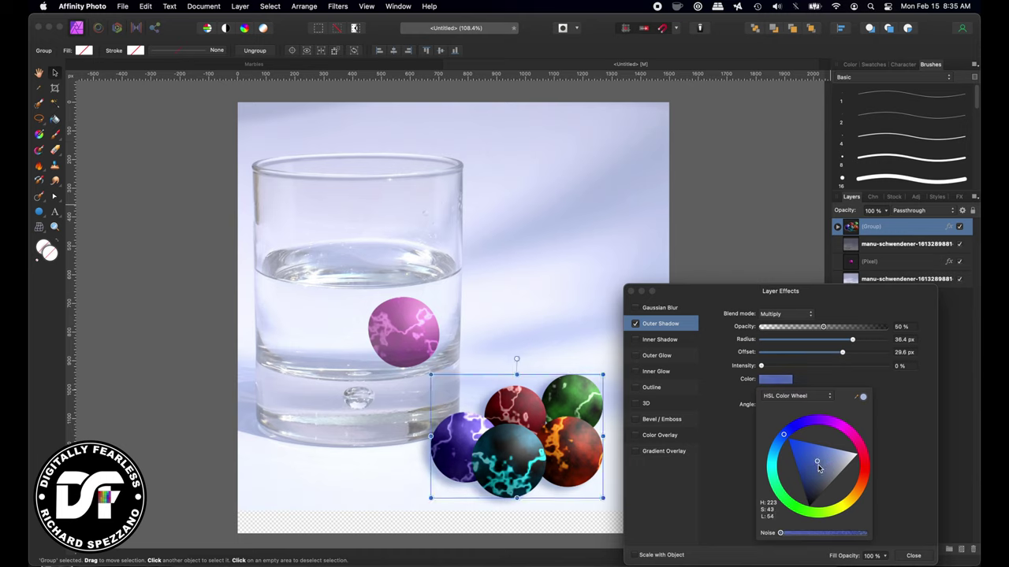
pyautogui.click(722, 411)
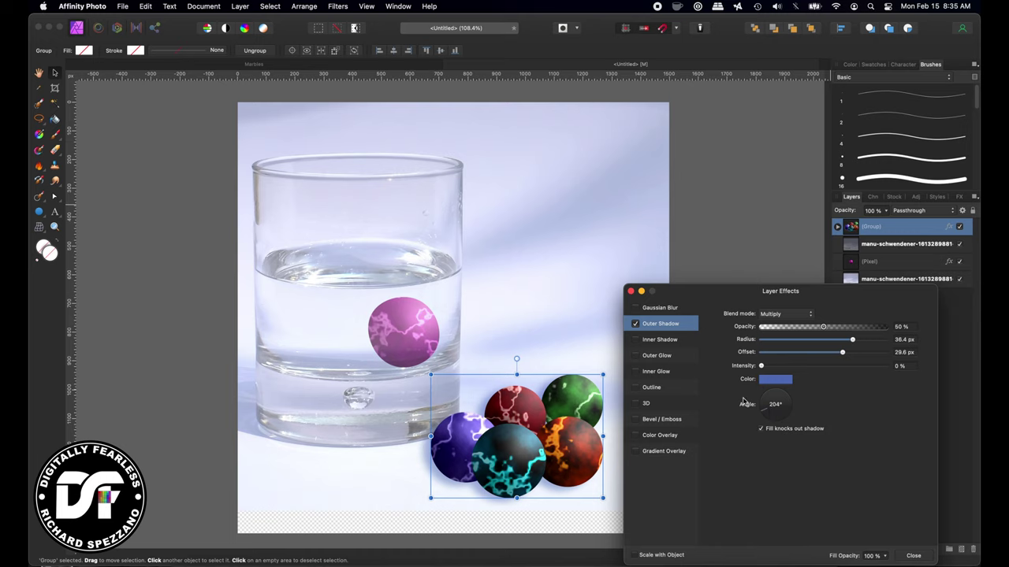
pyautogui.moveTo(764, 418); pyautogui.dragTo(751, 409)
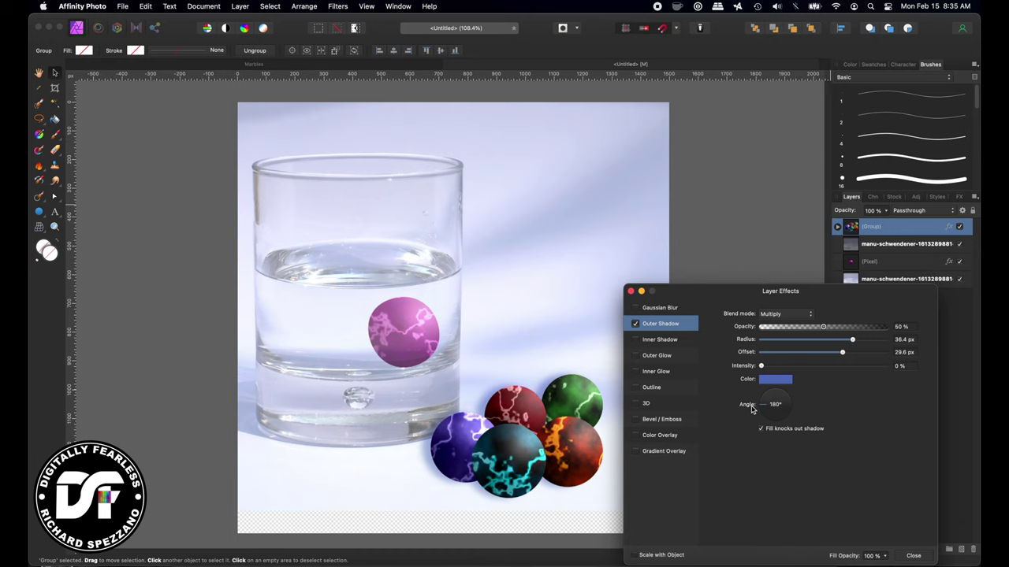
pyautogui.click(631, 291)
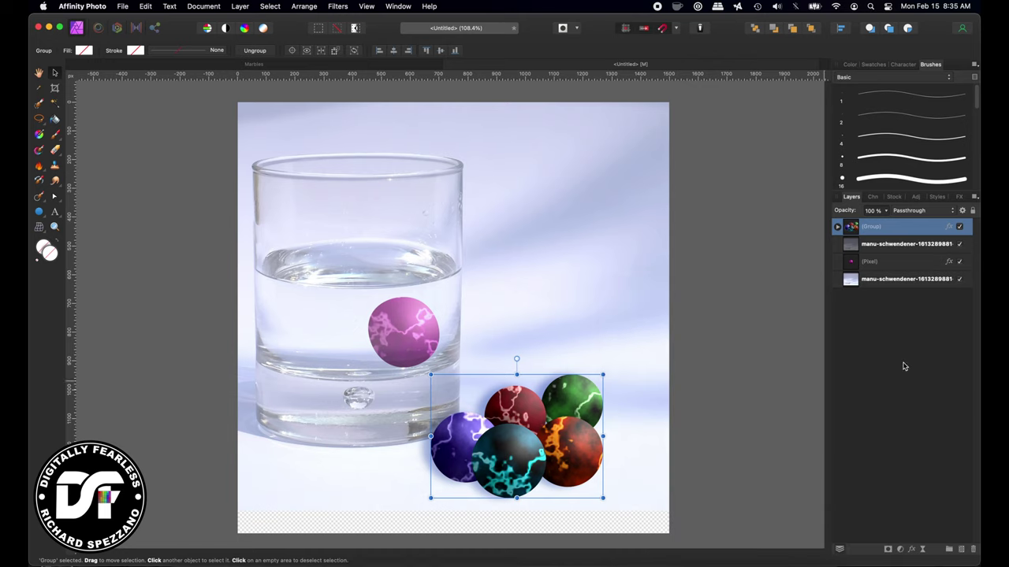
# Paint a soft blue (#6787C5) shadow beneath the marbles on a new pixel layer directly below the marble group
pyautogui.click(949, 550)
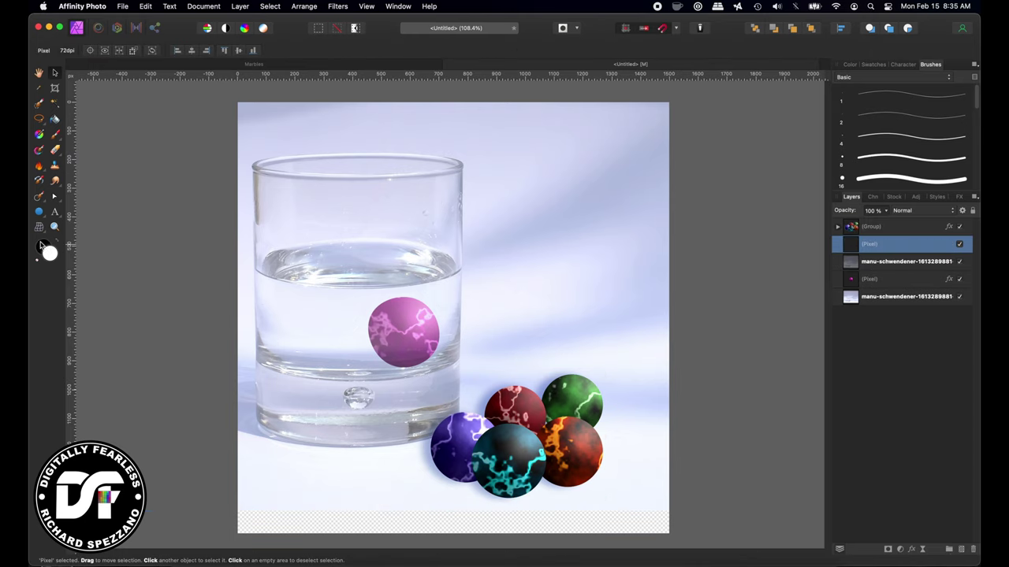
pyautogui.click(55, 136)
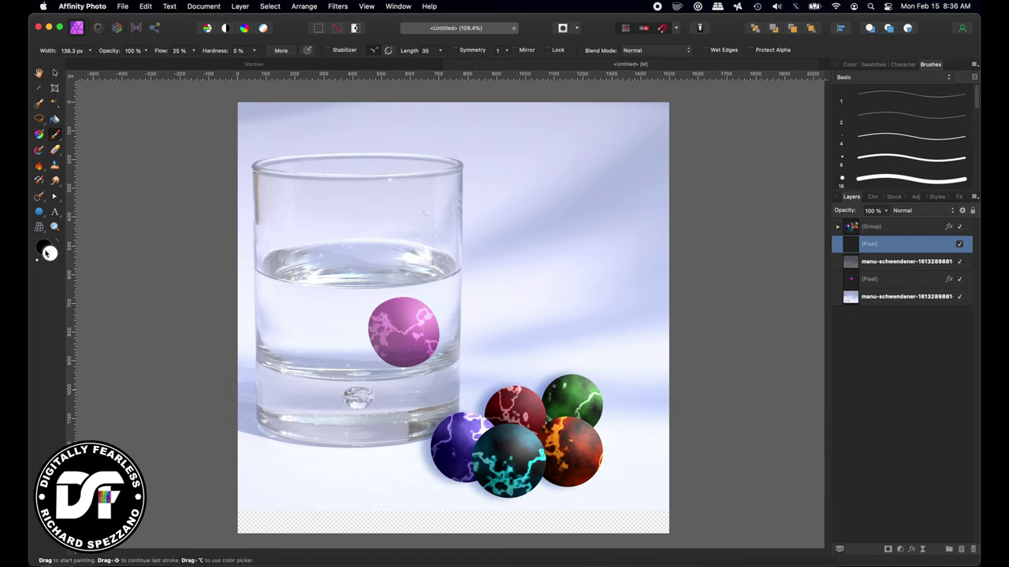
pyautogui.doubleClick(46, 253)
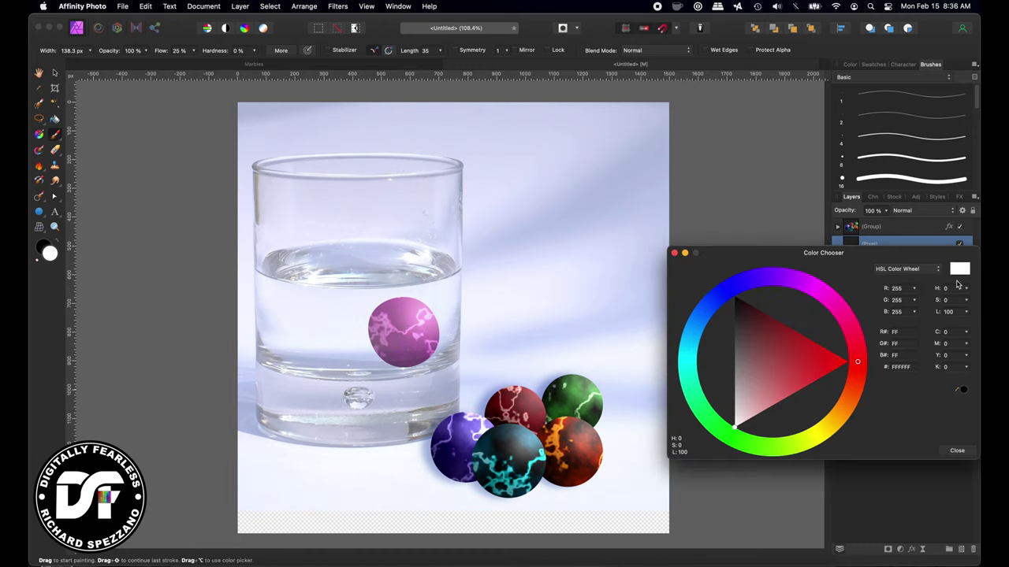
pyautogui.moveTo(963, 389); pyautogui.dragTo(430, 455)
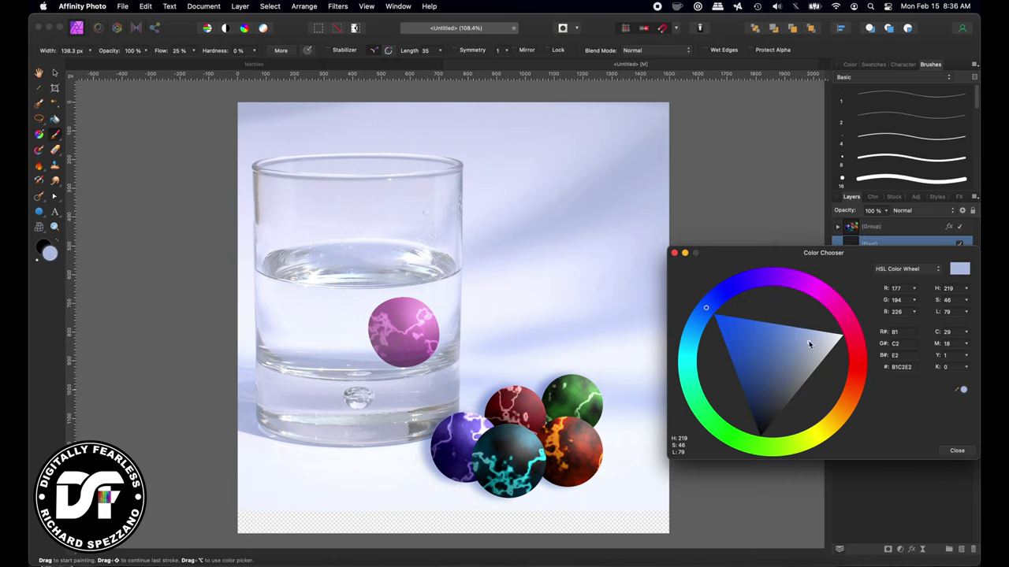
pyautogui.moveTo(790, 340)
pyautogui.mouseDown()
pyautogui.moveTo(764, 345)
pyautogui.moveTo(777, 350)
pyautogui.mouseUp()
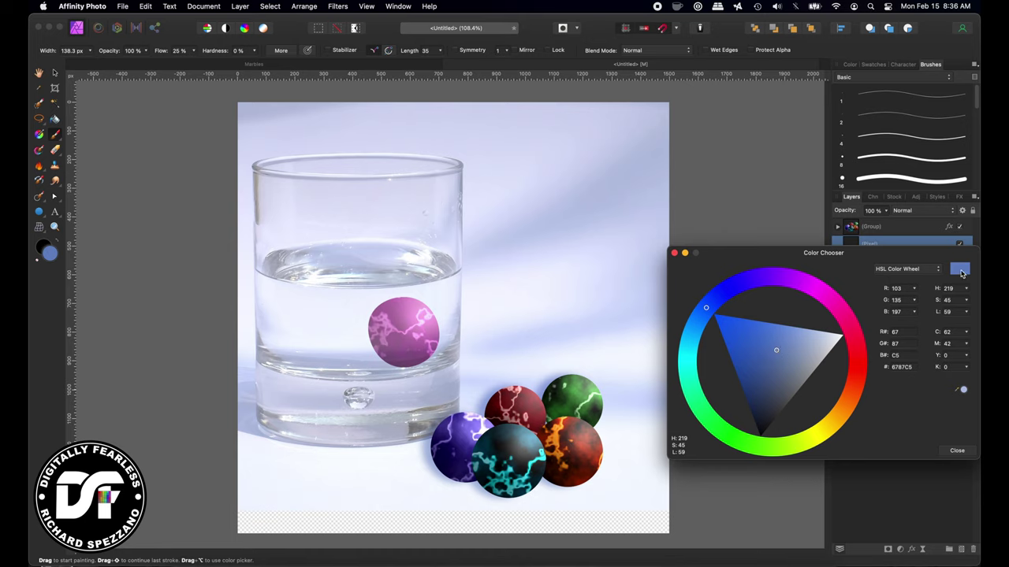
pyautogui.click(957, 451)
pyautogui.moveTo(446, 479)
pyautogui.mouseDown()
pyautogui.moveTo(557, 481)
pyautogui.moveTo(497, 492)
pyautogui.moveTo(514, 495)
pyautogui.moveTo(594, 479)
pyautogui.moveTo(527, 495)
pyautogui.moveTo(470, 483)
pyautogui.mouseUp()
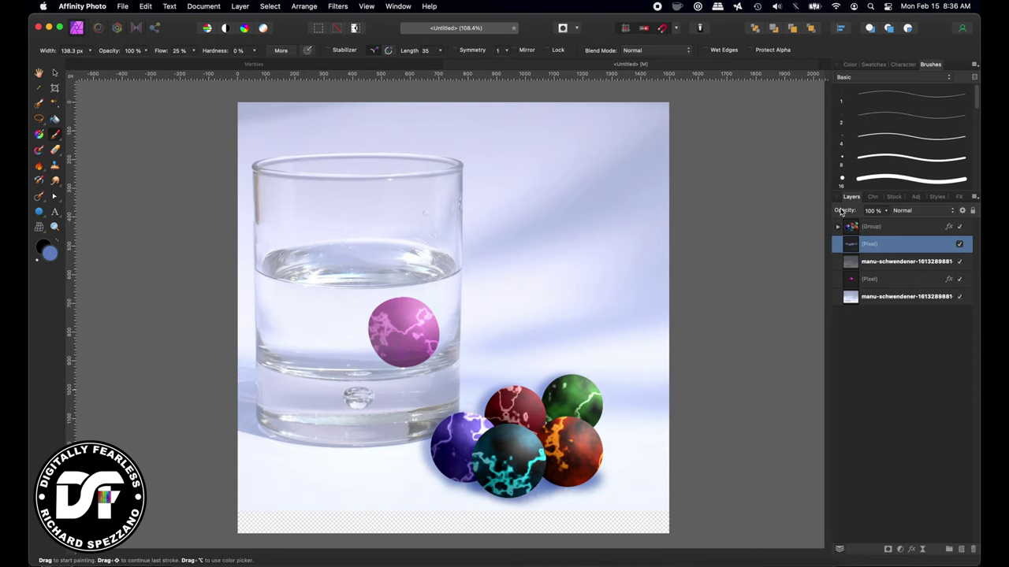
# Apply a 14.3 px Gaussian Blur layer effect to the painted shadow and pick the Erase Brush
pyautogui.click(911, 550)
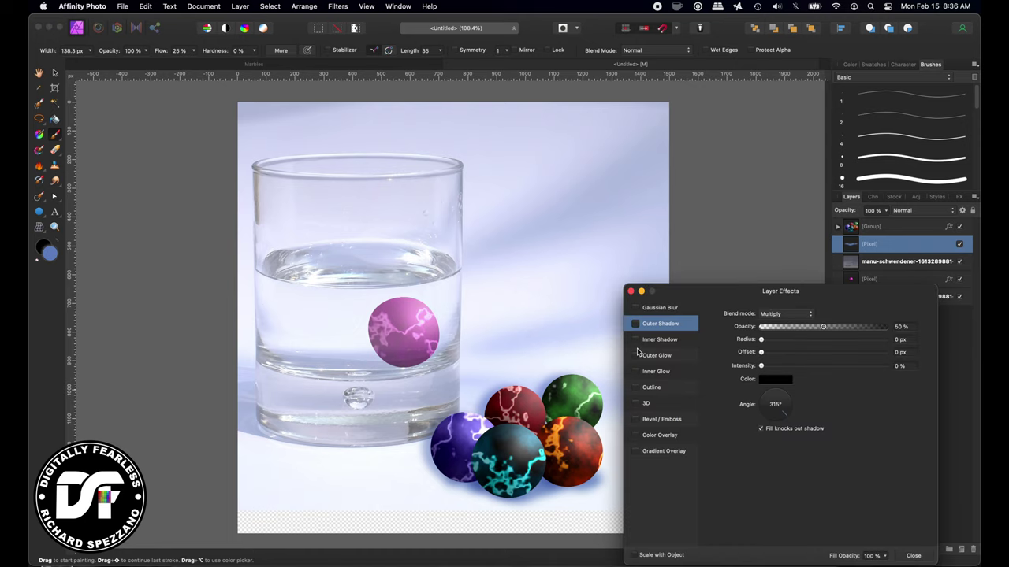
pyautogui.click(669, 308)
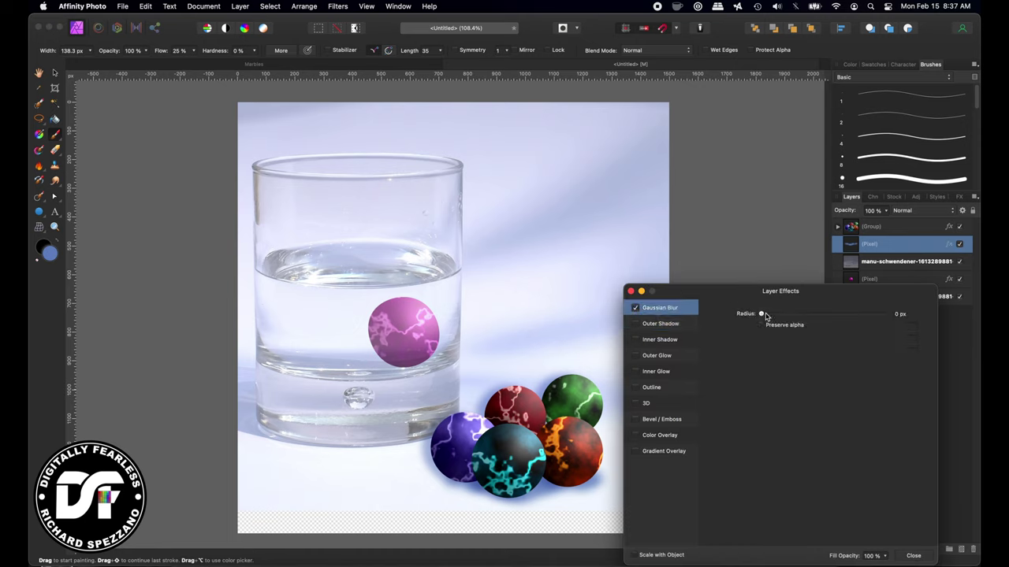
pyautogui.moveTo(763, 316); pyautogui.dragTo(824, 320)
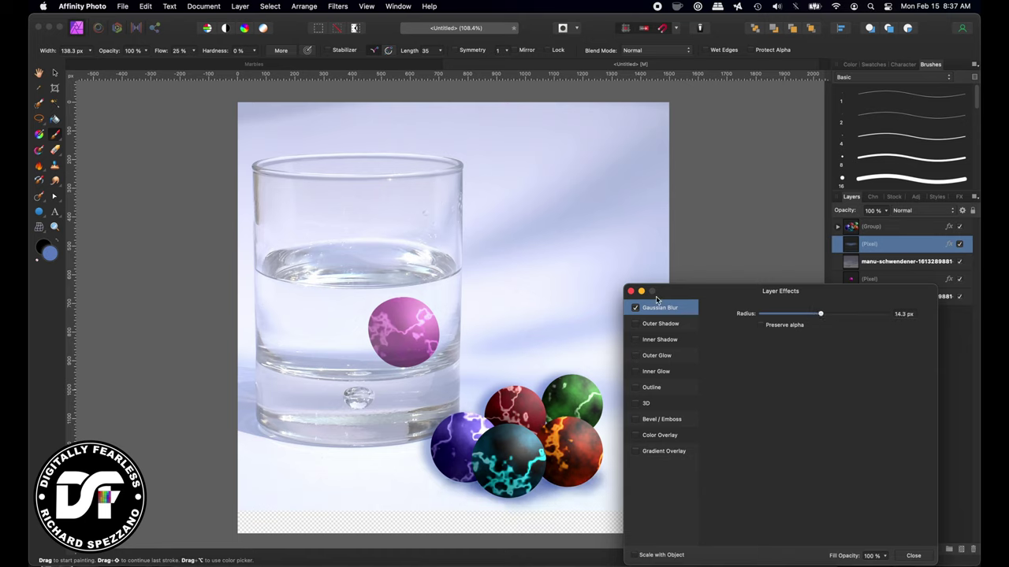
pyautogui.click(630, 291)
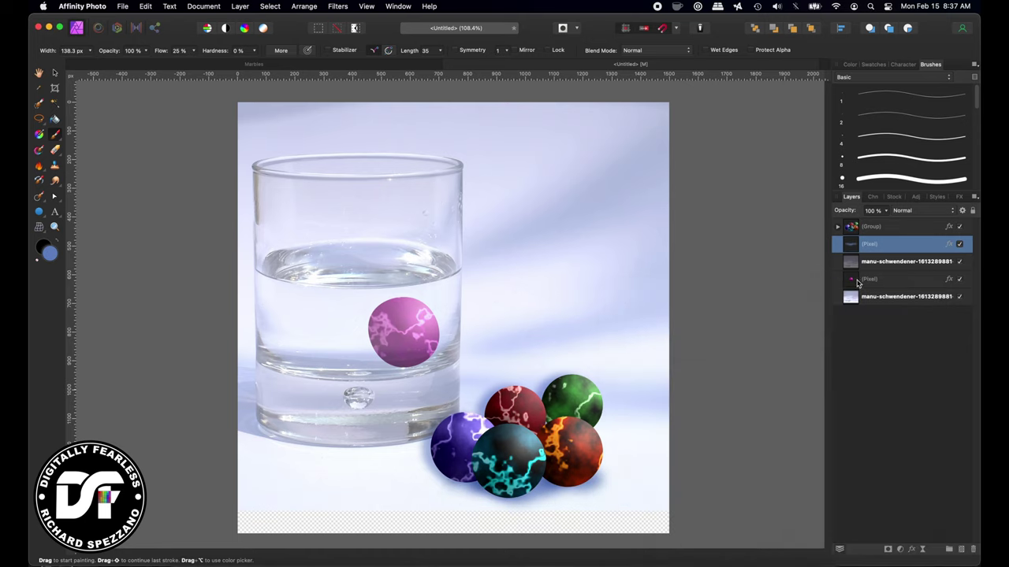
pyautogui.click(54, 153)
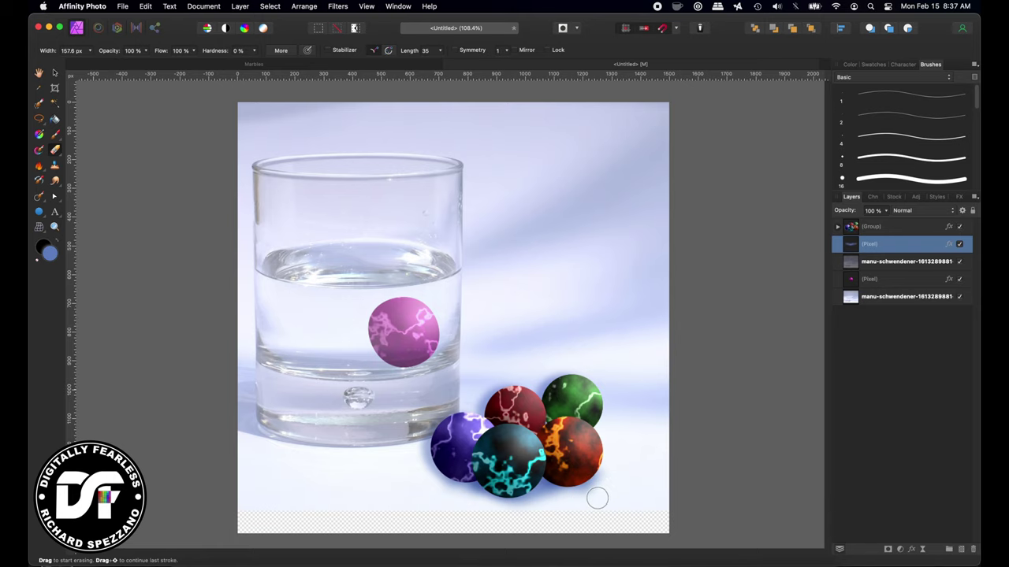
# Scale the marble group, its painted shadow and the magenta marble together down to about 80% of their size
pyautogui.press('v')
pyautogui.click(544, 425)
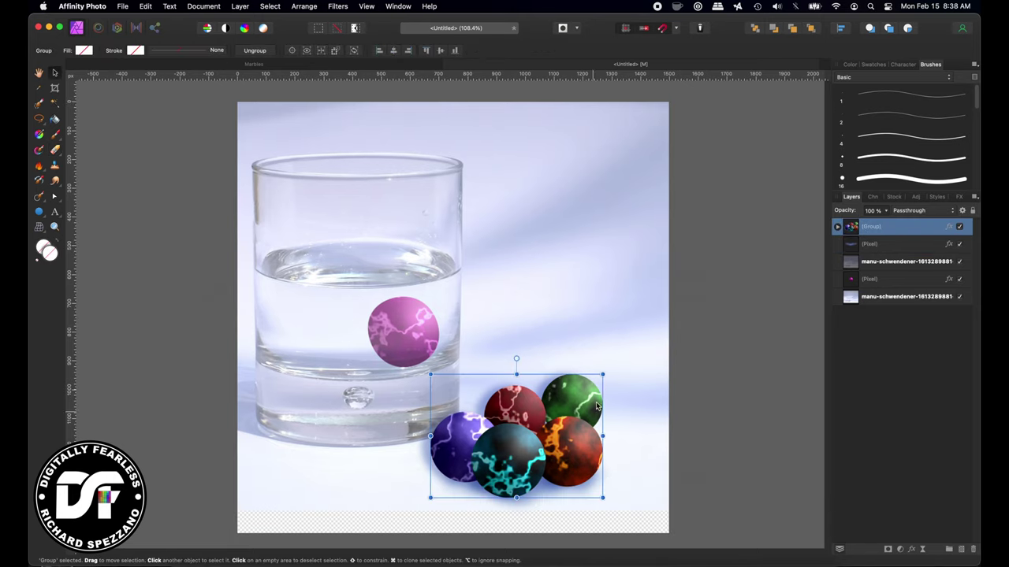
pyautogui.click(788, 397)
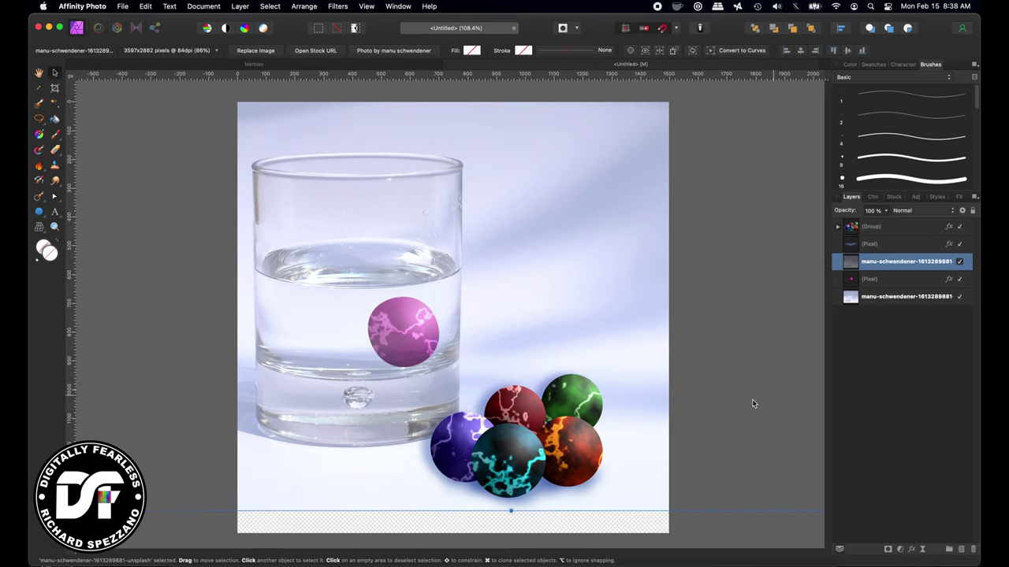
pyautogui.click(572, 440)
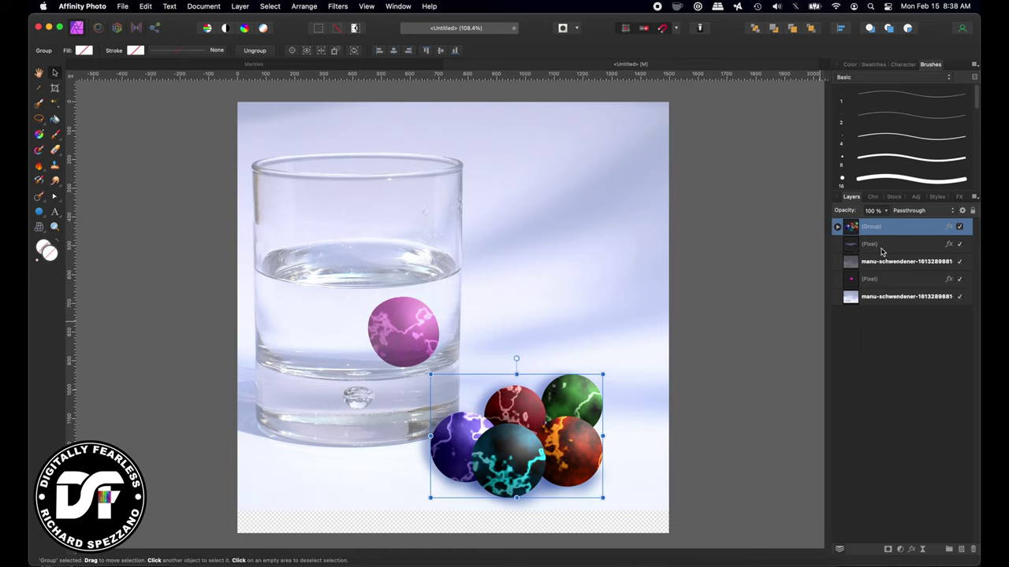
pyautogui.keyDown('super'); pyautogui.click(880, 249); pyautogui.keyUp('super')
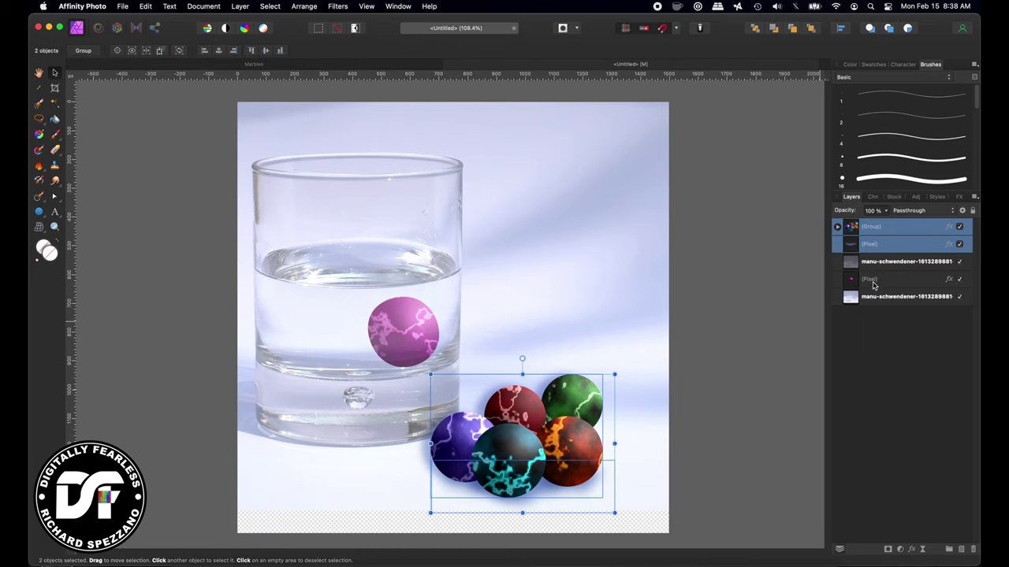
pyautogui.keyDown('super'); pyautogui.click(873, 282); pyautogui.keyUp('super')
pyautogui.moveTo(614, 297); pyautogui.dragTo(586, 323)
pyautogui.click(479, 336)
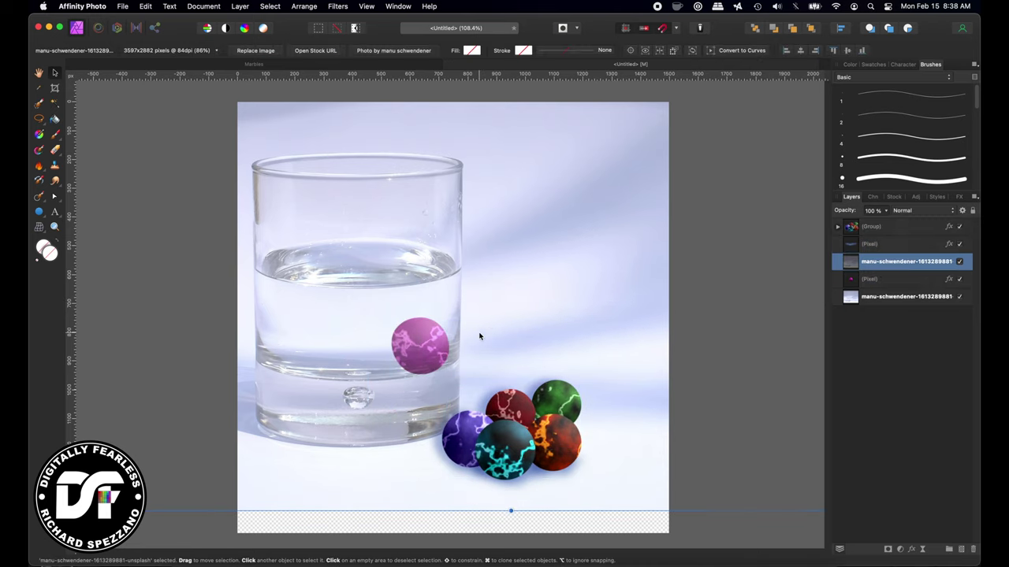
# Move the magenta marble slightly up and left in the water, and shift the marble pile left against the glass's base
pyautogui.click(852, 280)
pyautogui.moveTo(430, 360); pyautogui.dragTo(414, 351)
pyautogui.moveTo(551, 431); pyautogui.dragTo(526, 434)
pyautogui.click(779, 374)
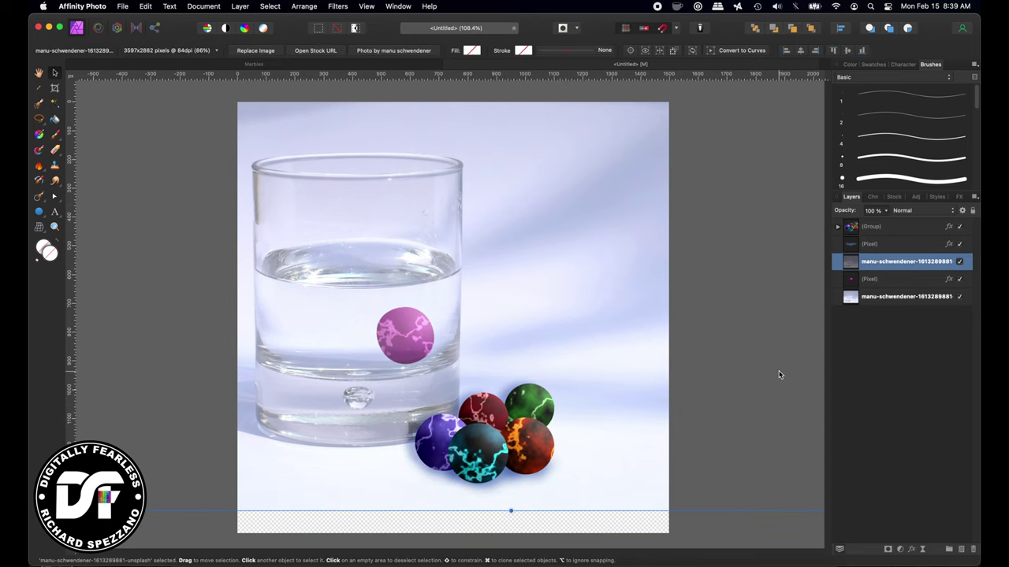